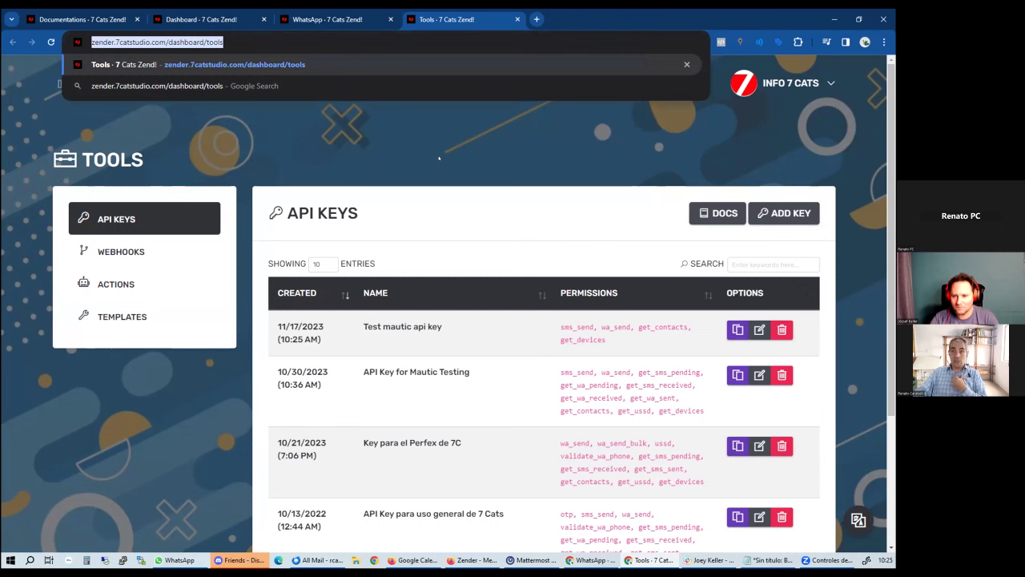
Dismiss the address-bar suggestions and open Zender's API documentation from the API Keys panel
click(274, 183)
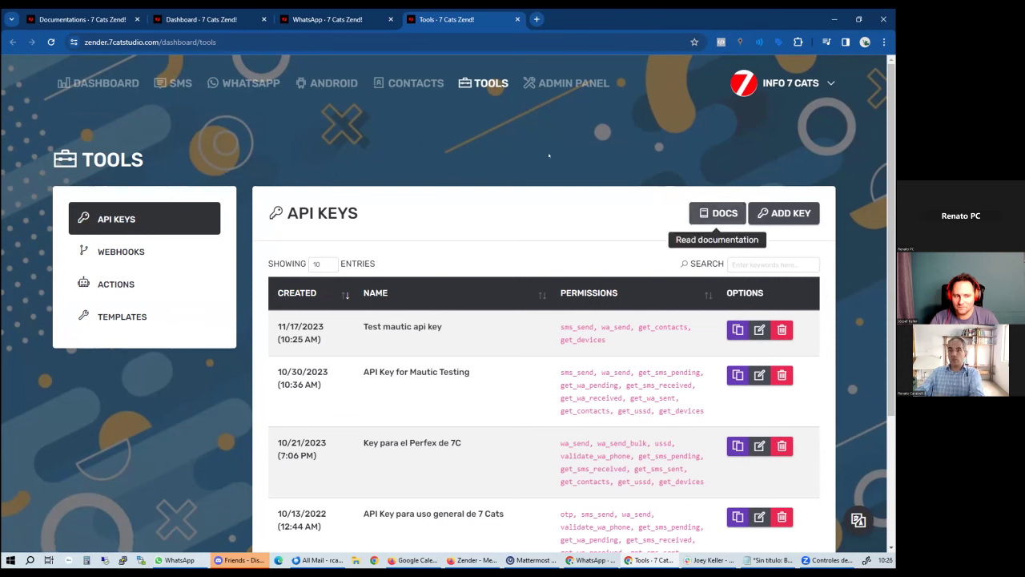
click(717, 213)
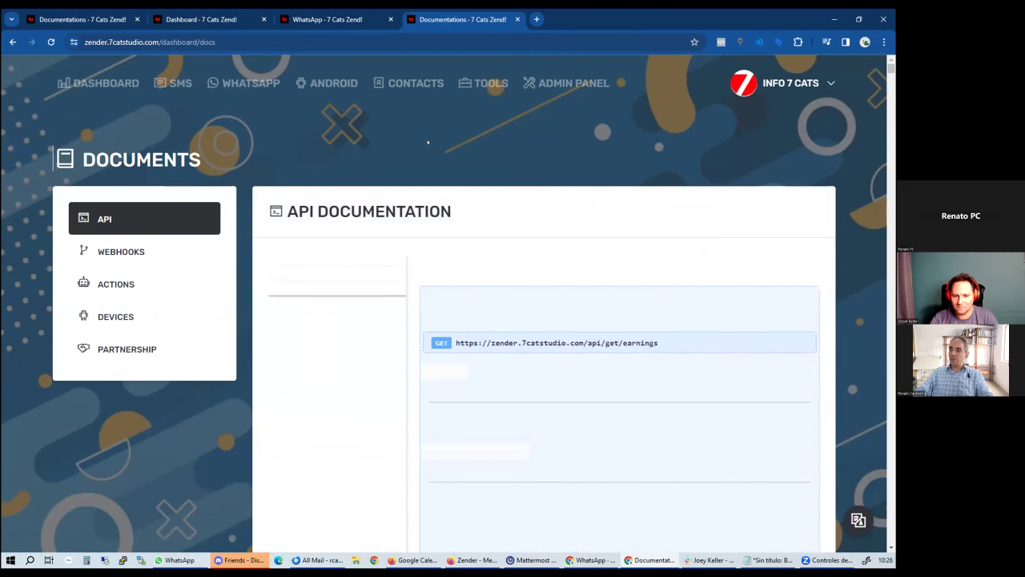
Find 'send single chat' in the docs and scroll to the /api/send/whatsapp example request form
key(ctrl+f)
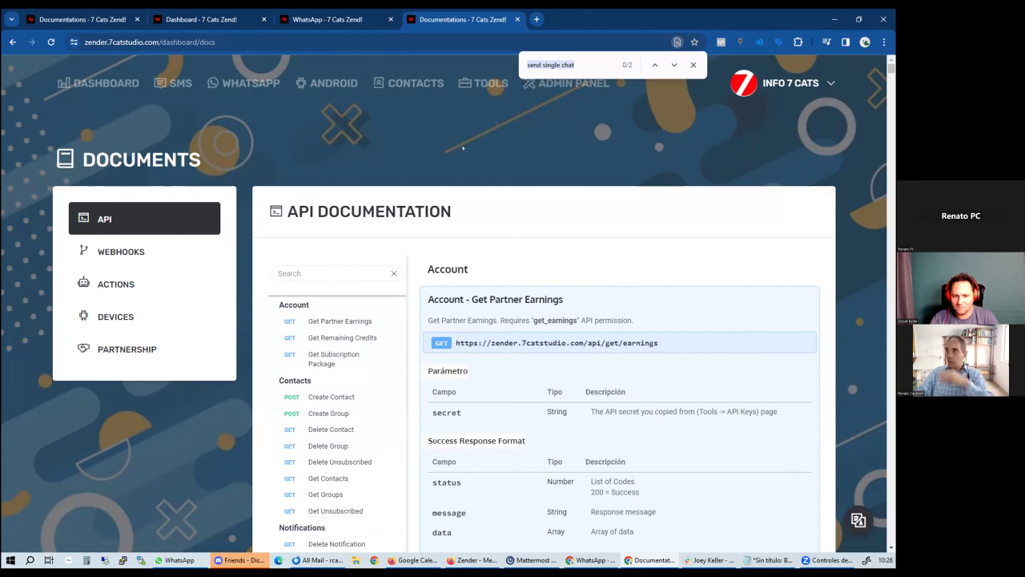
click(674, 65)
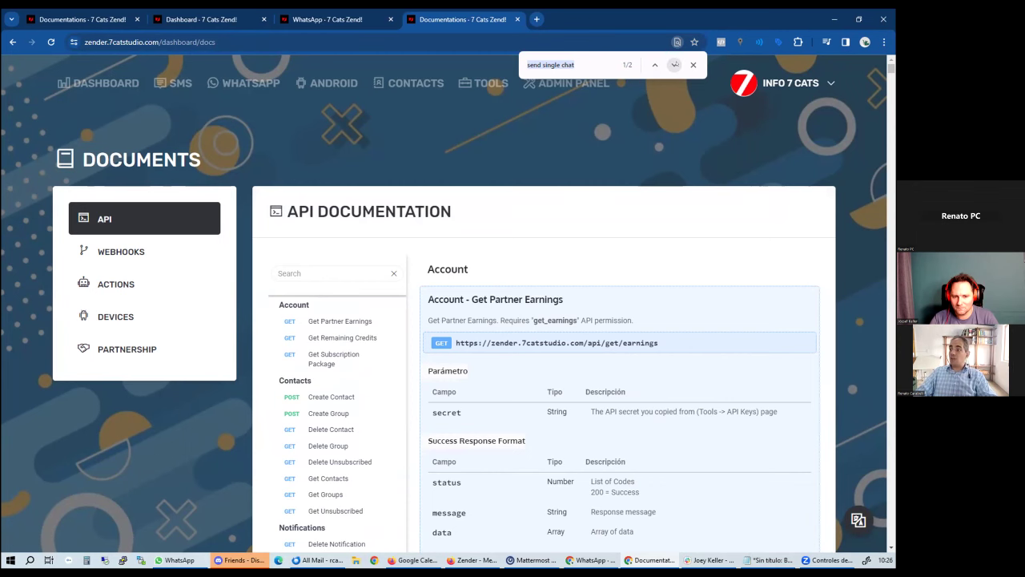
click(674, 64)
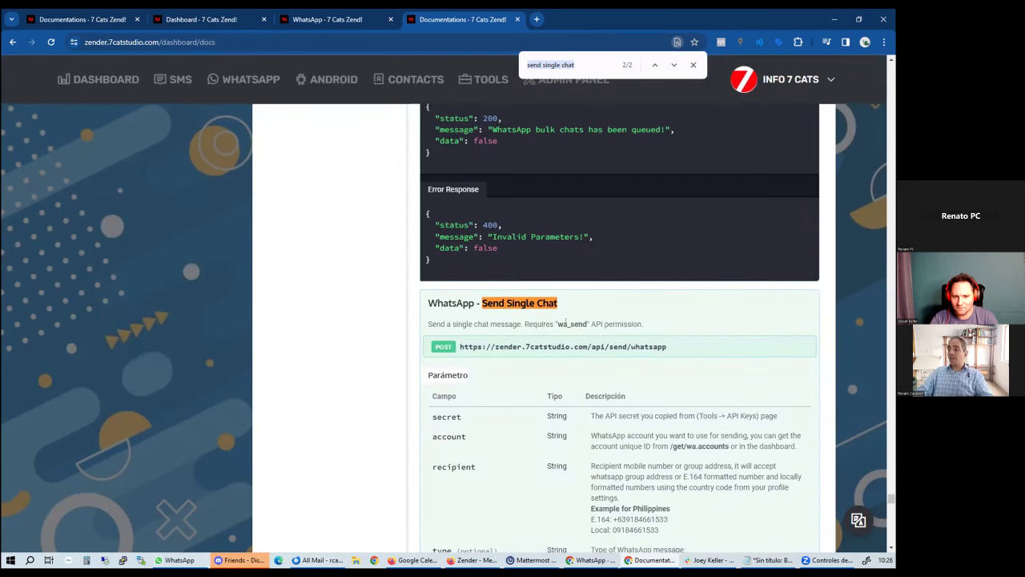
scroll(566, 322, down, 1)
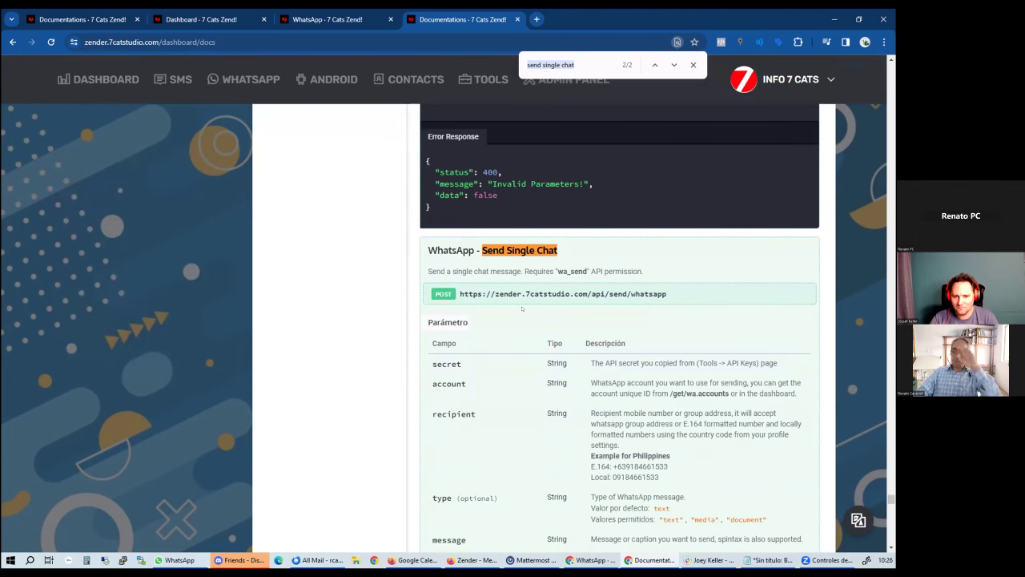
scroll(557, 309, down, 4)
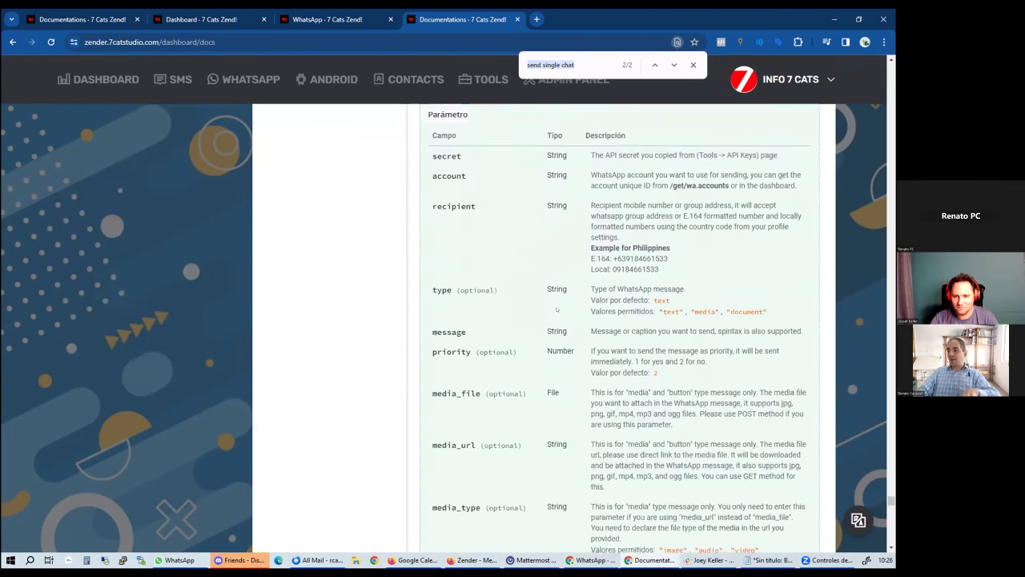
scroll(556, 309, down, 5)
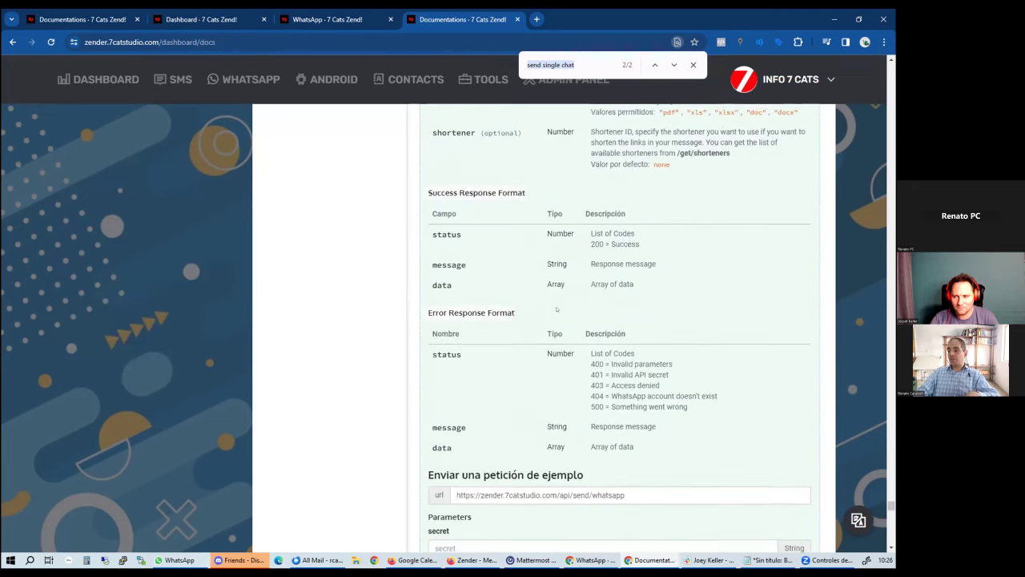
scroll(553, 321, down, 3)
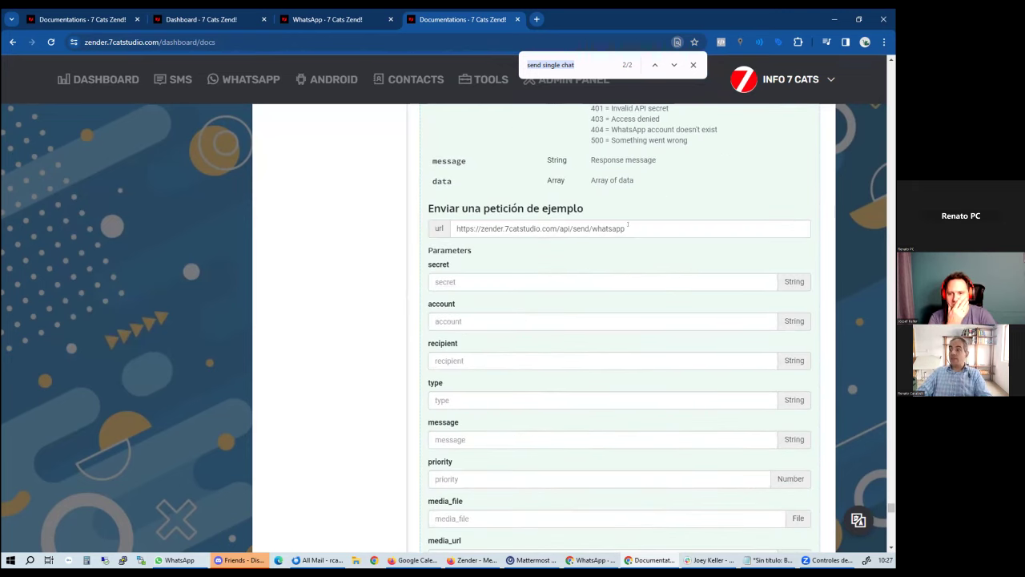
drag(626, 229, 388, 226)
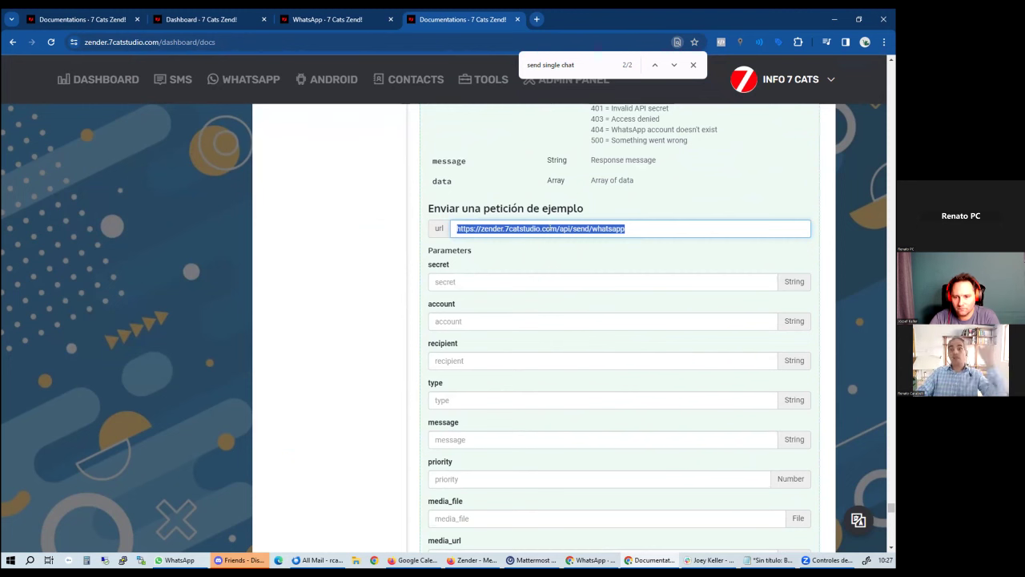
Paste the API secret into the example request's secret field
click(484, 279)
key(ctrl+v)
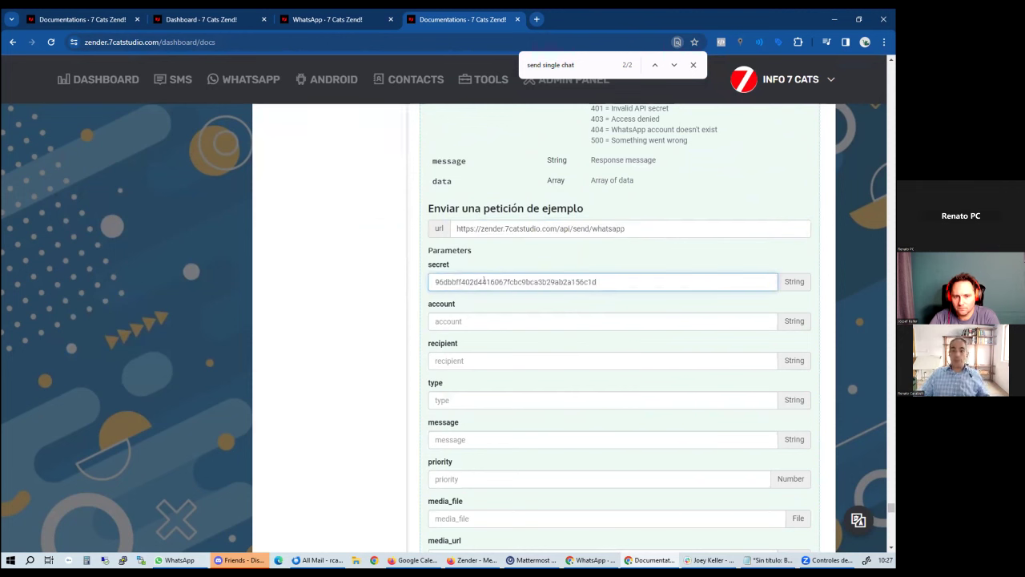
click(476, 321)
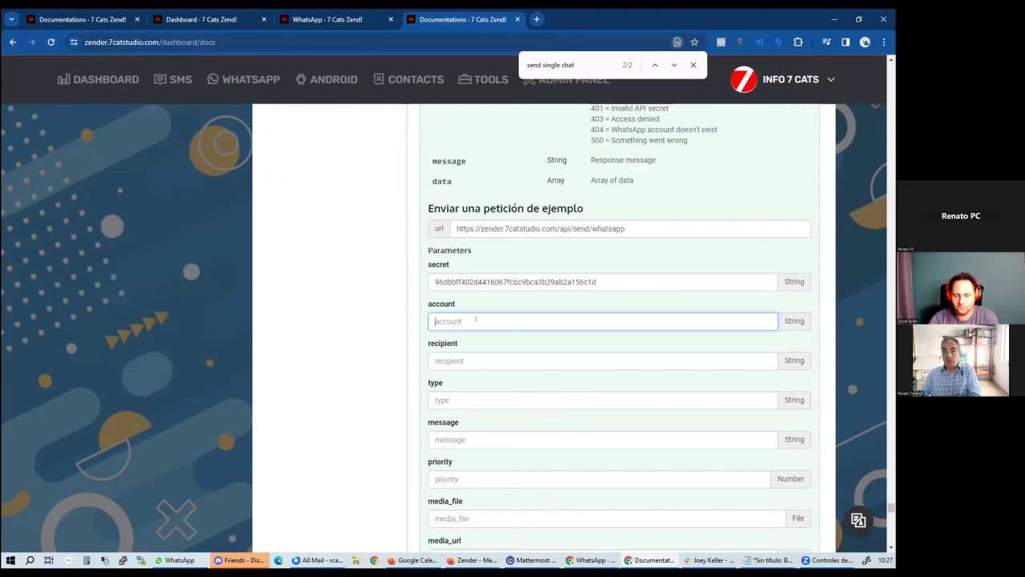
Copy the 9/4/2023 WhatsApp account's unique ID from Accounts and paste it into the account field
click(337, 19)
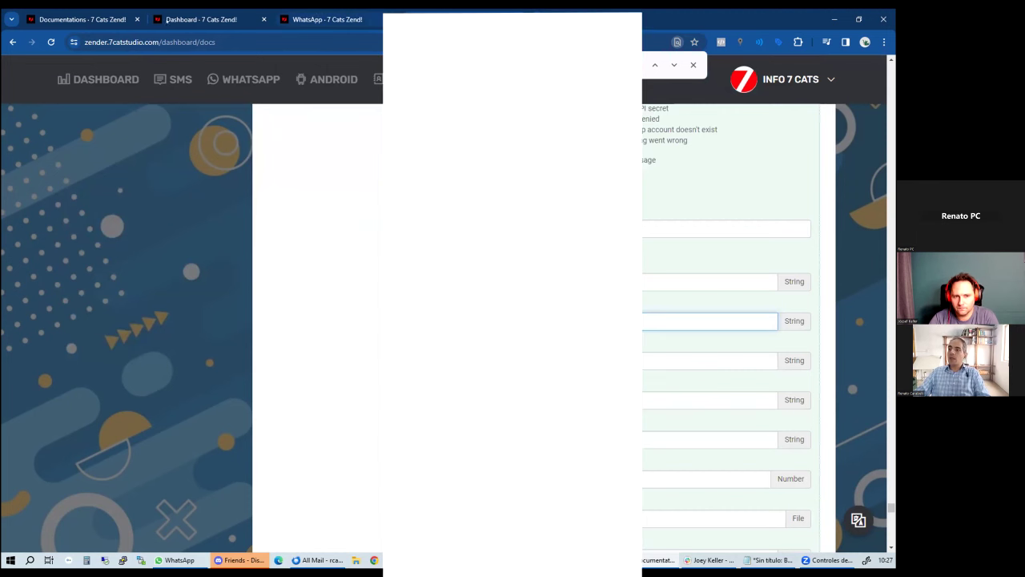
scroll(513, 320, down, 3)
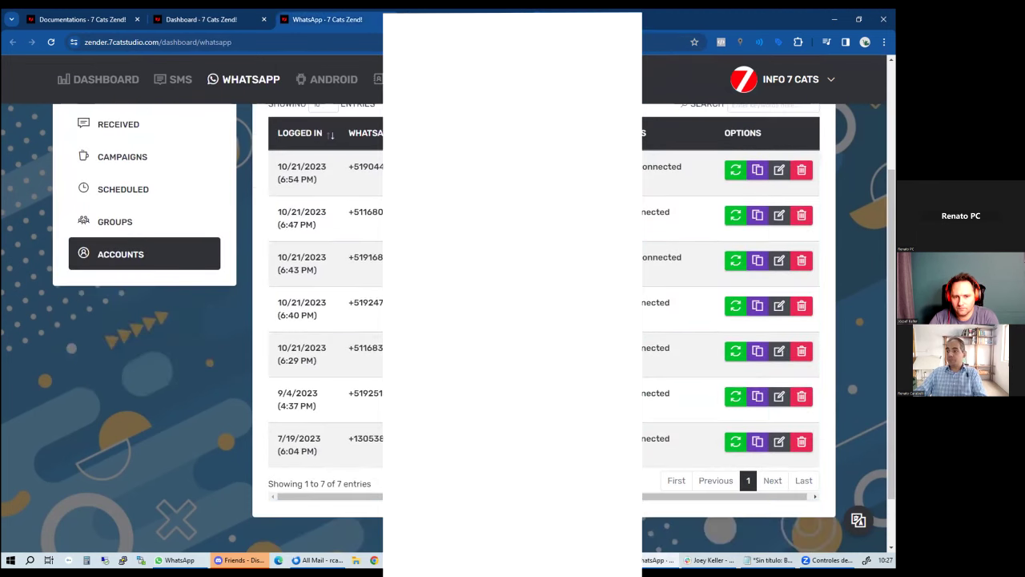
double_click(365, 392)
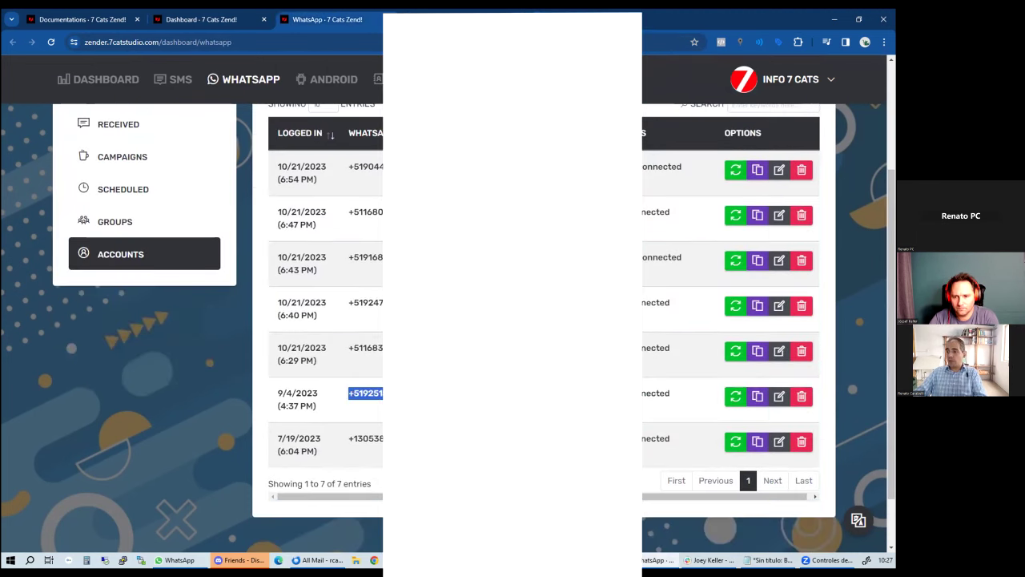
click(757, 396)
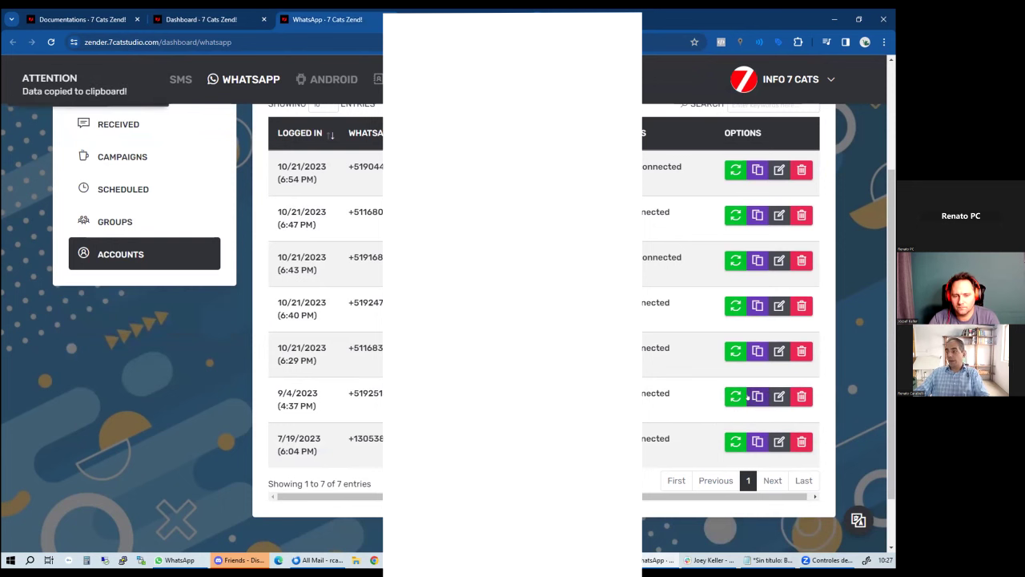
click(461, 20)
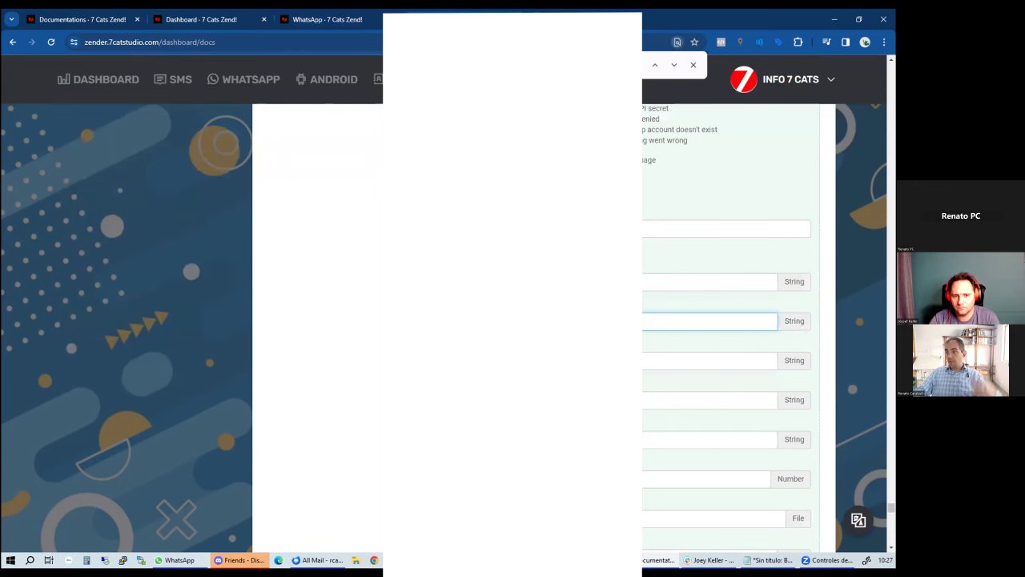
key(ctrl+v)
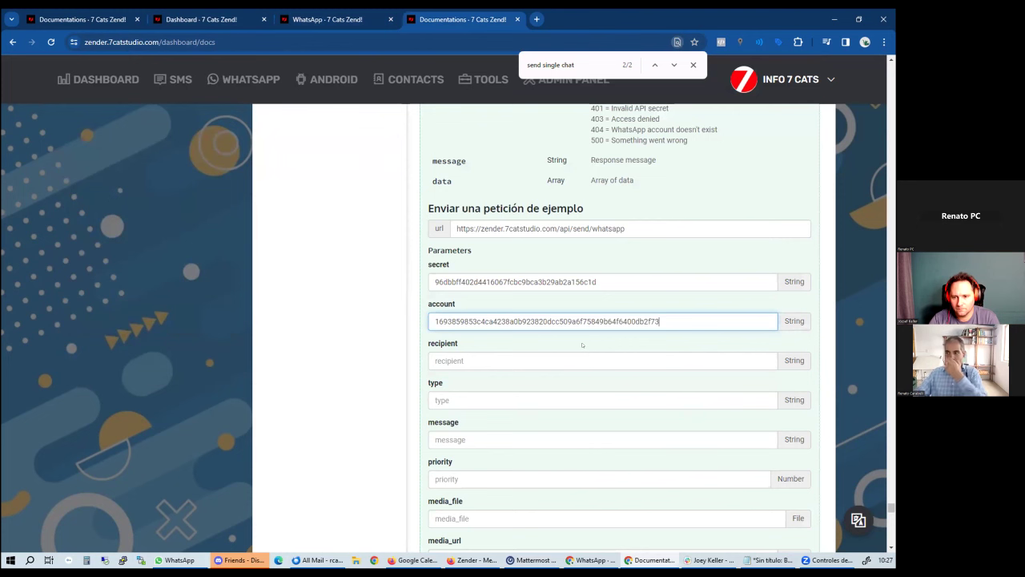
click(531, 353)
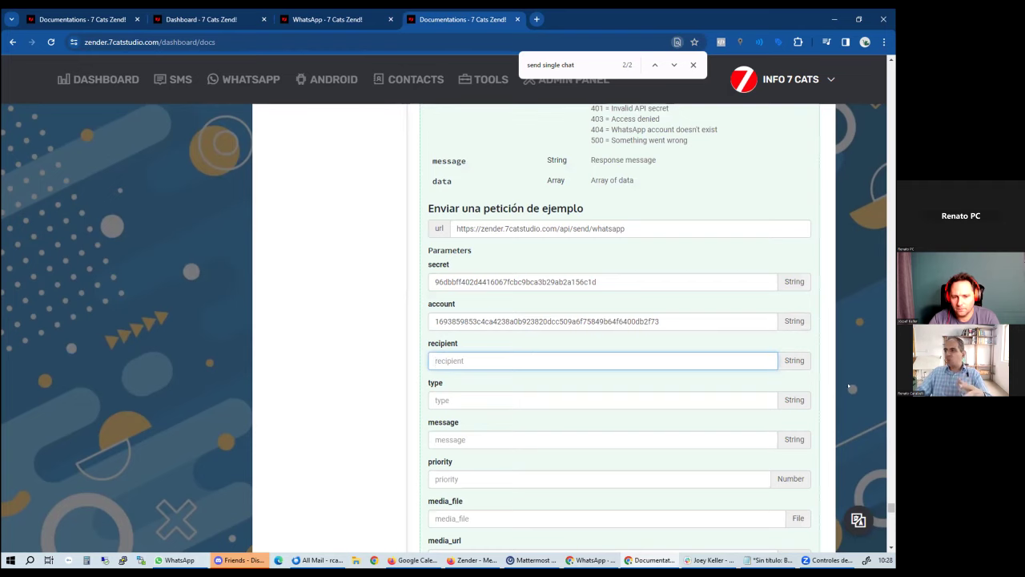
scroll(839, 378, up, 15)
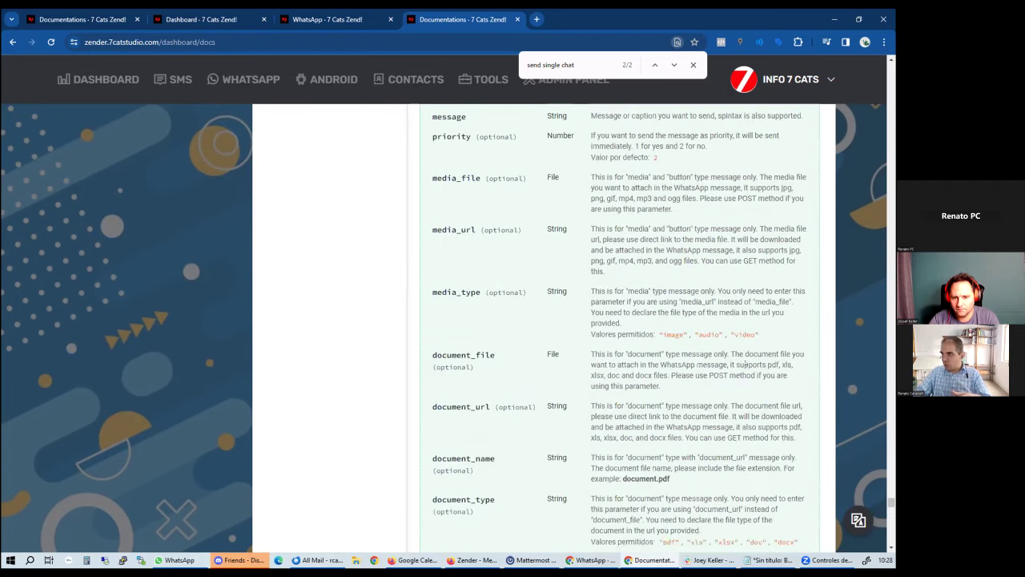
scroll(745, 362, up, 3)
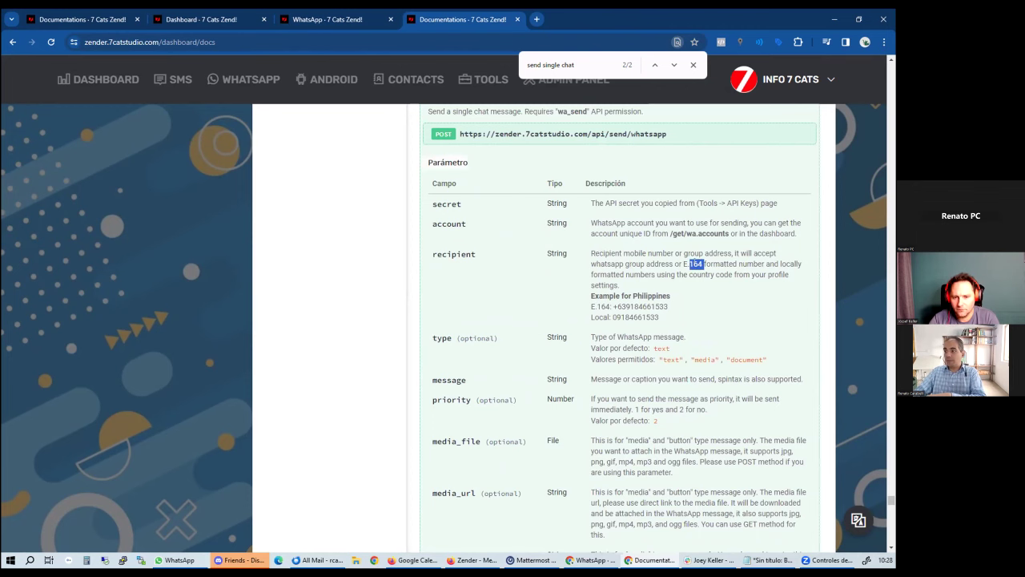
scroll(694, 262, down, 3)
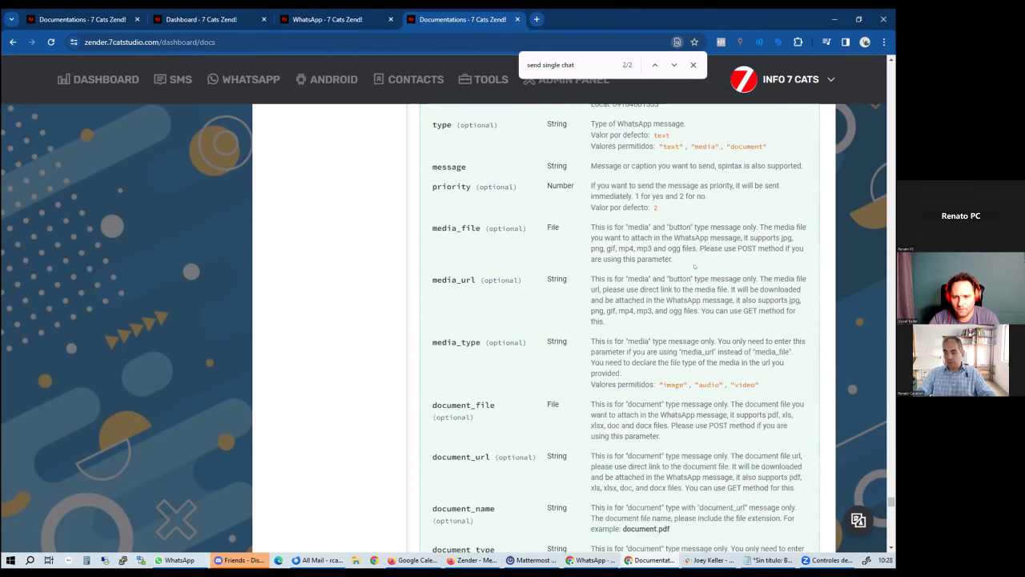
scroll(444, 259, up, 1)
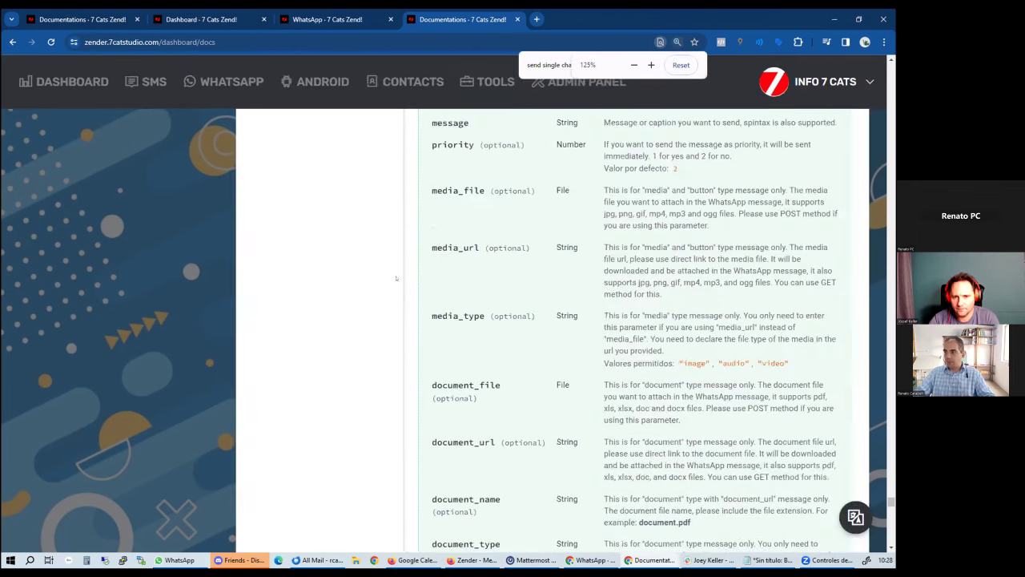
scroll(395, 278, up, 1)
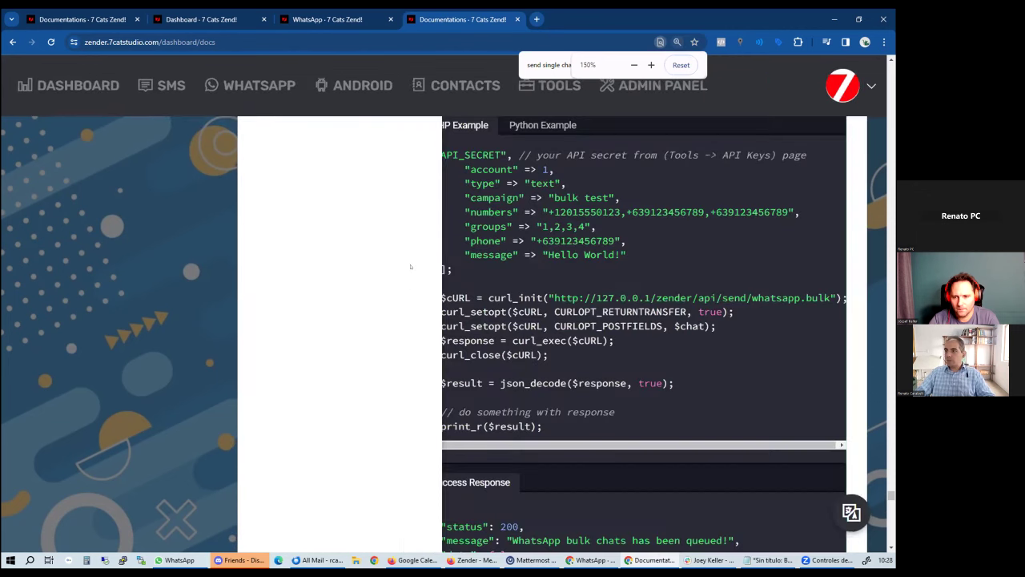
scroll(437, 284, up, 1)
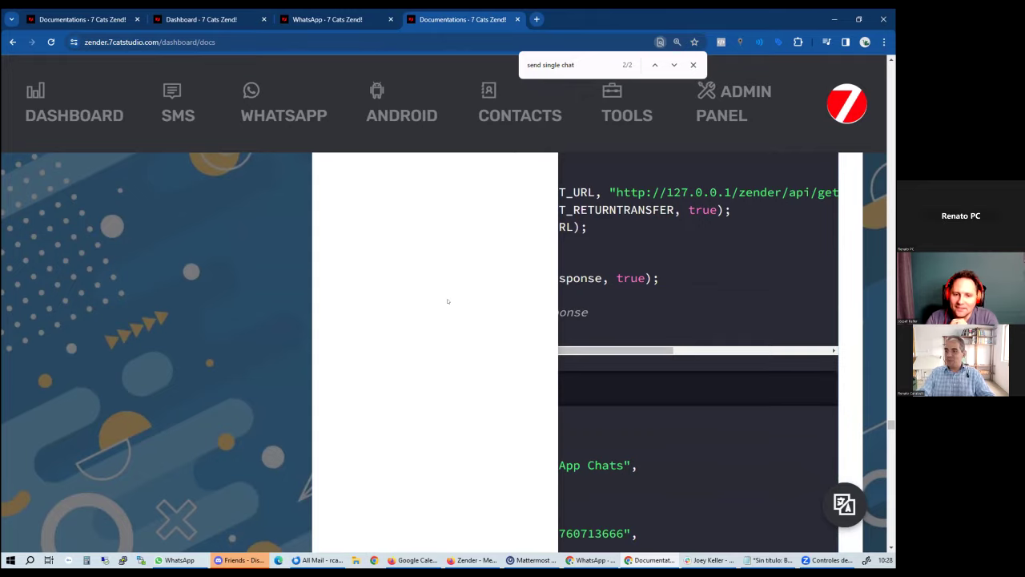
scroll(448, 301, down, 2)
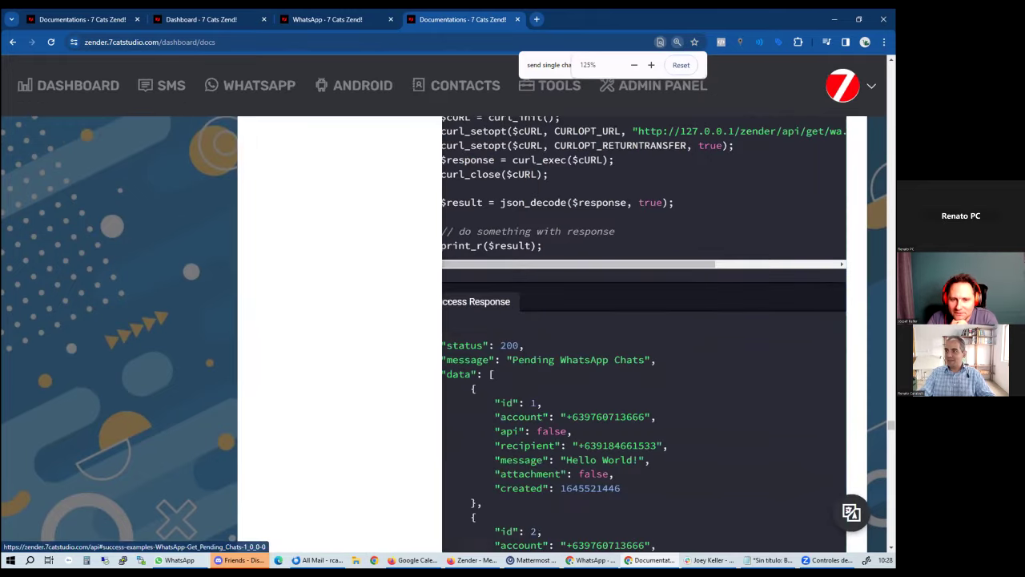
scroll(472, 314, down, 4)
scroll(479, 319, down, 10)
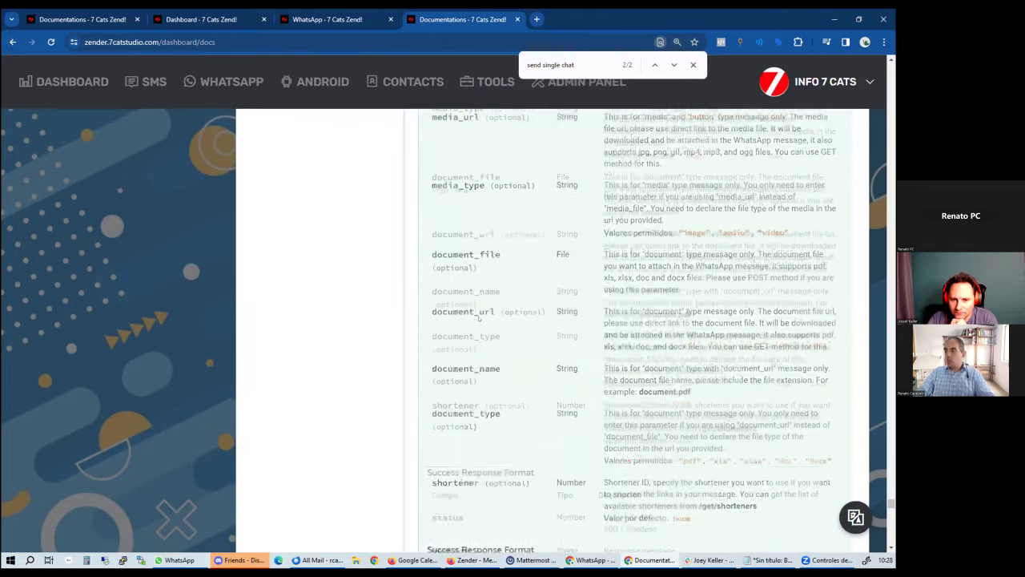
scroll(464, 362, down, 1)
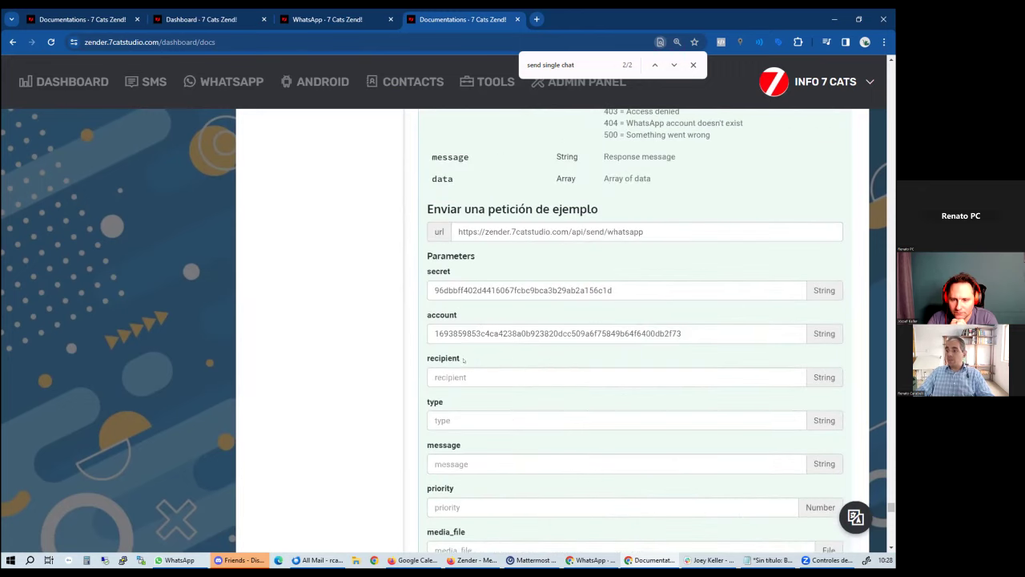
Enter the test recipient's phone number and set the message type to text
click(457, 373)
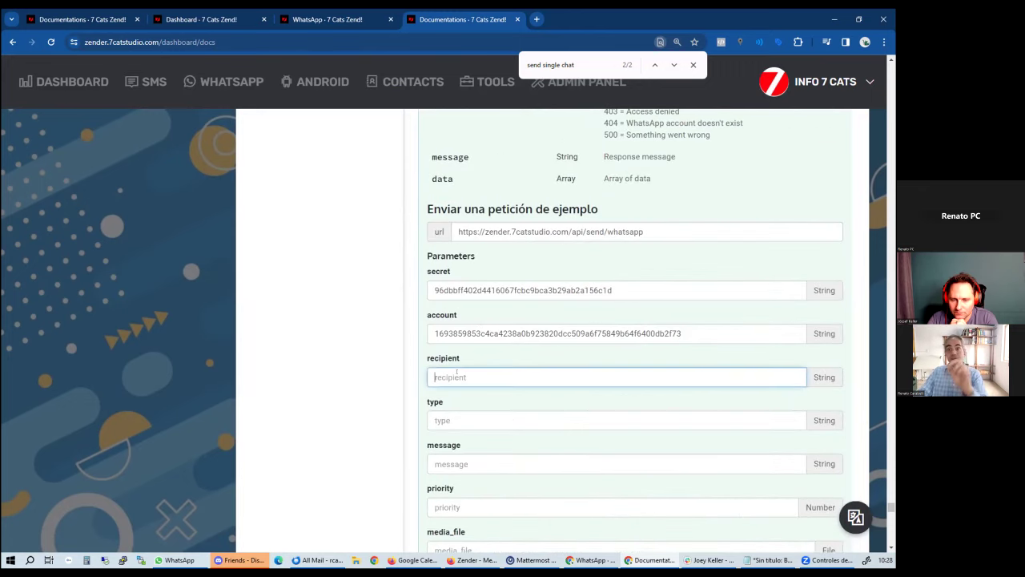
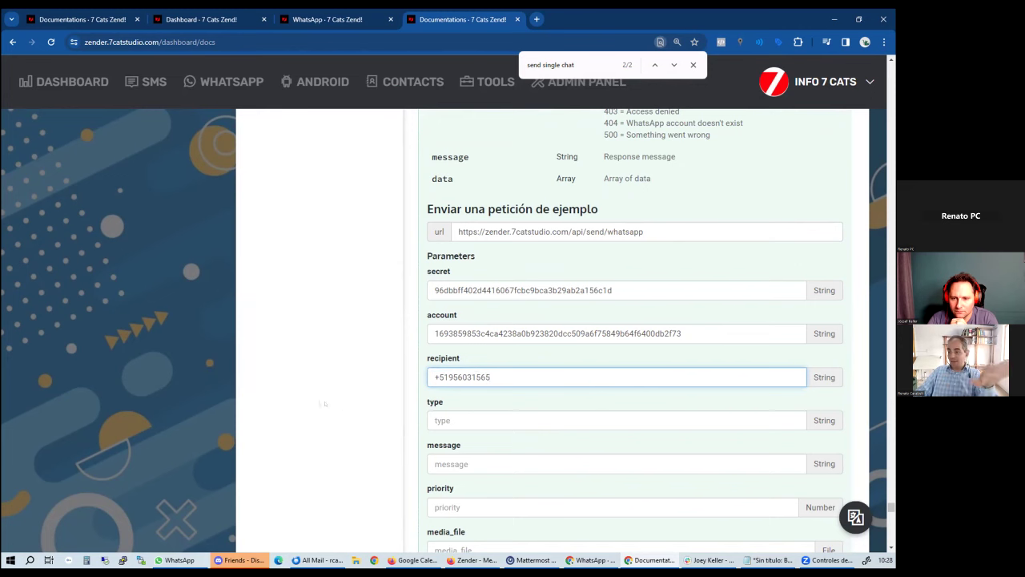
scroll(419, 378, down, 2)
click(491, 311)
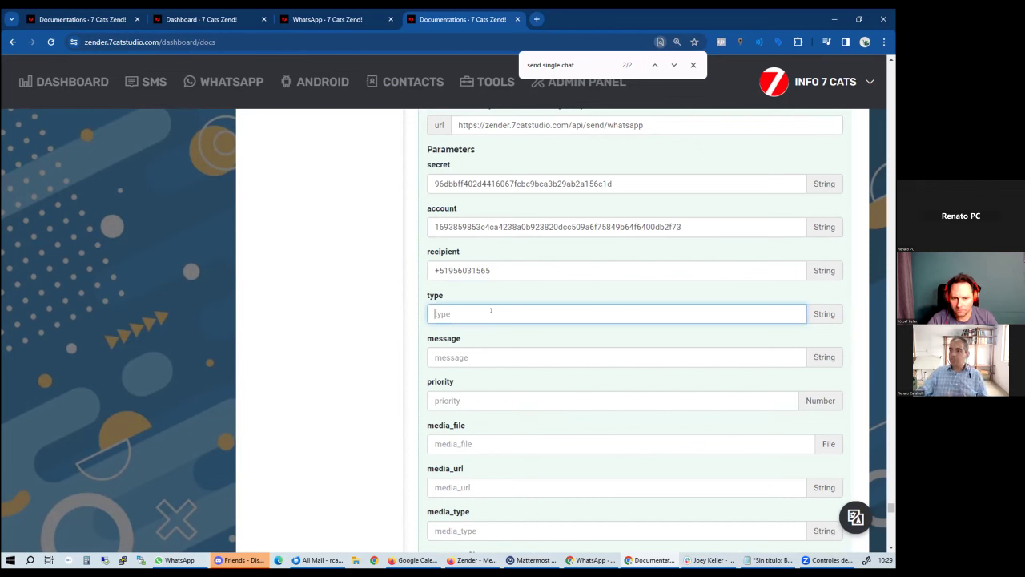
text(media)
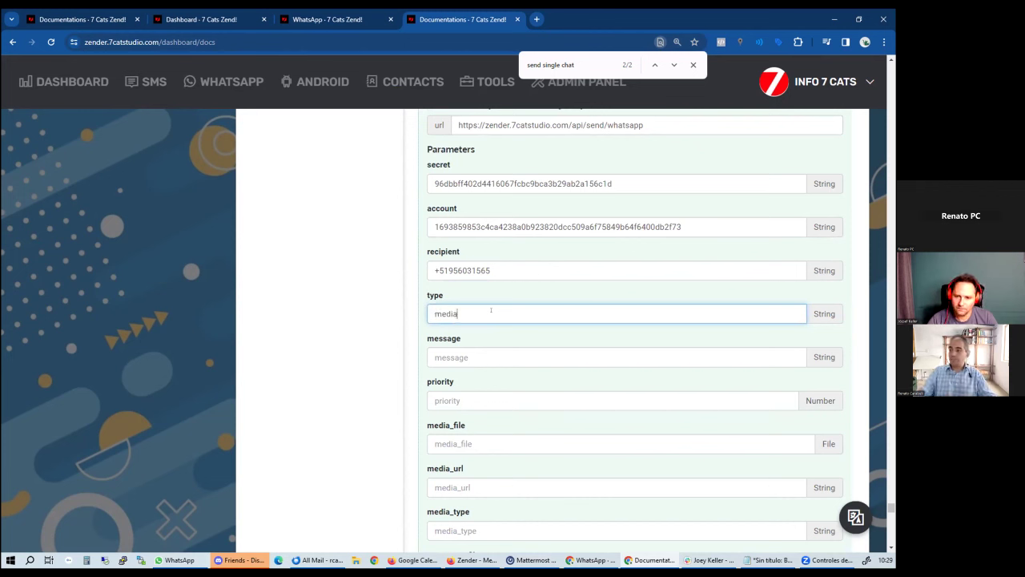
click(488, 356)
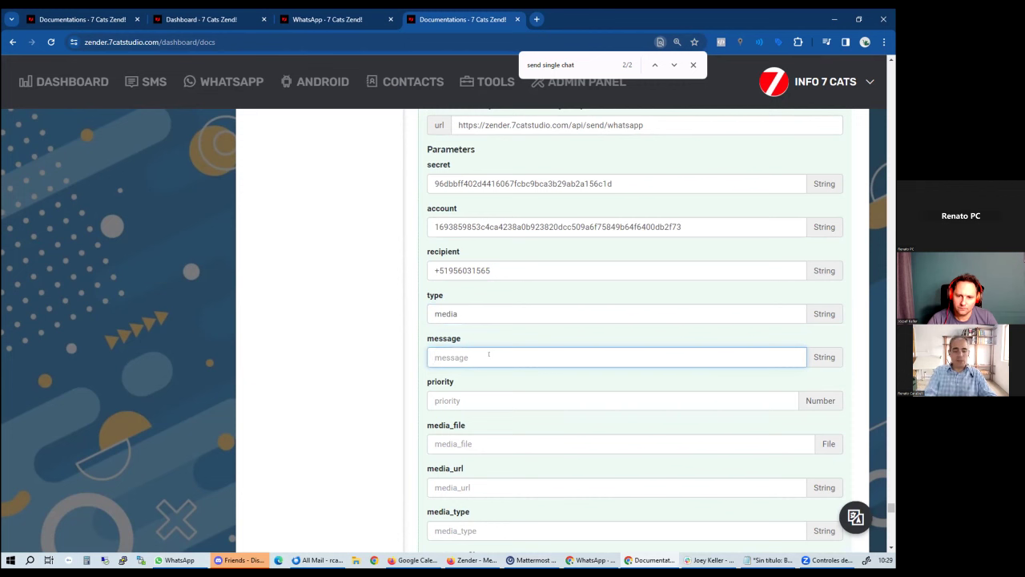
text(Hello)
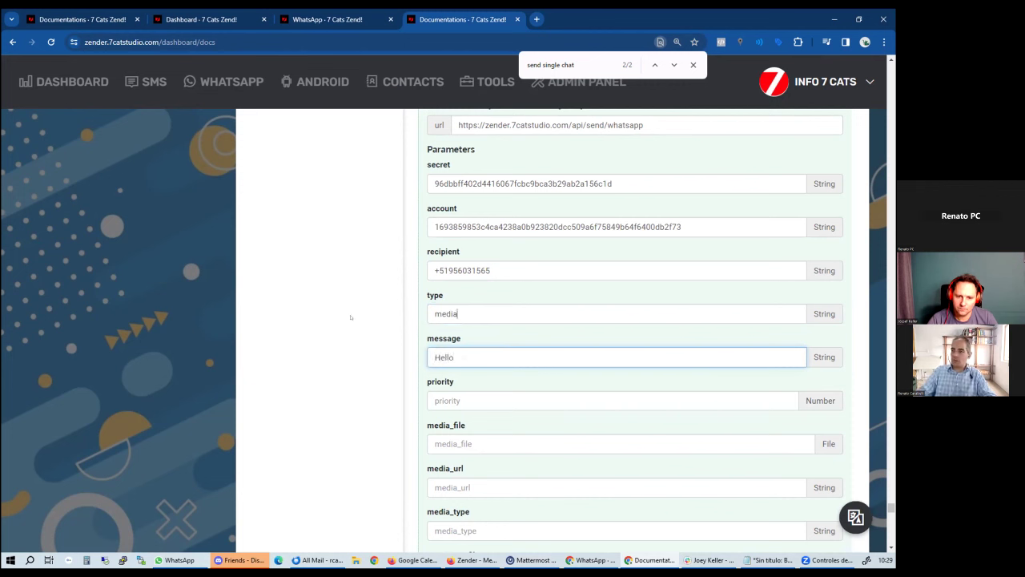
key(shift+Tab)
text(text)
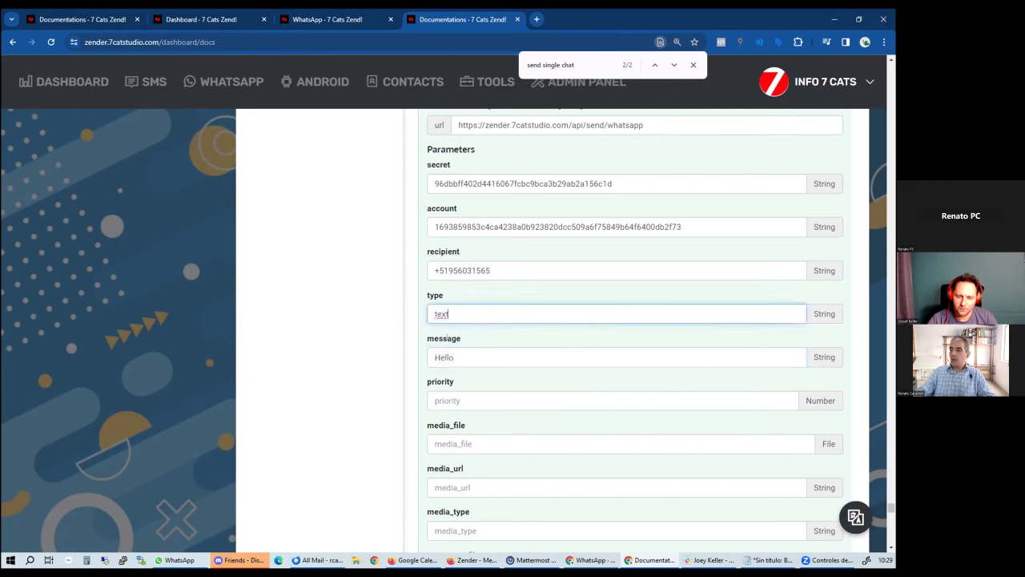
Complete the message 'Hello, this is a test message from Zender' and send the request
click(456, 353)
text(, thi)
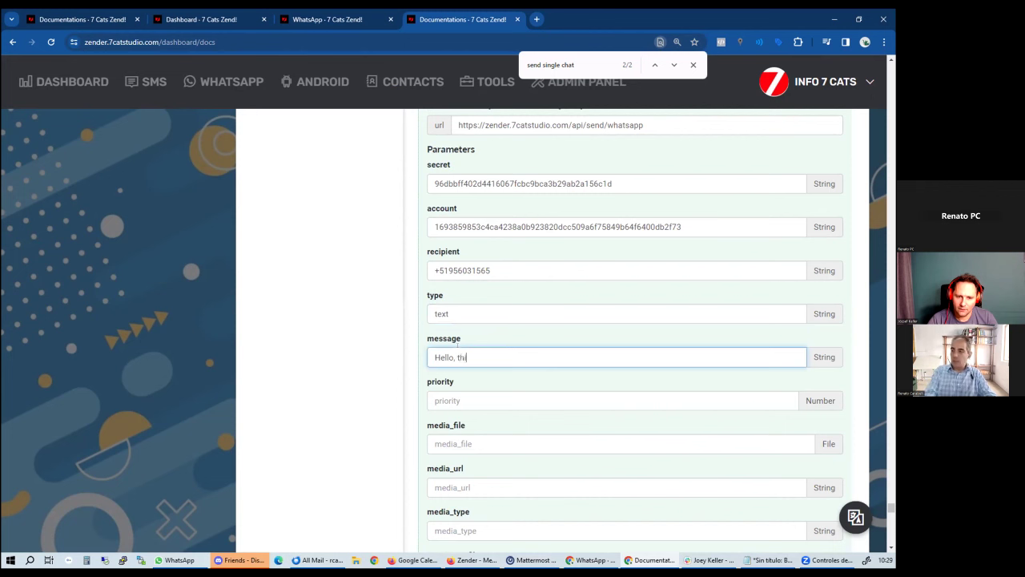
text(s is a text messsag)
key(BackSpace)
key(BackSpace)
key(BackSpace)
text(age fr)
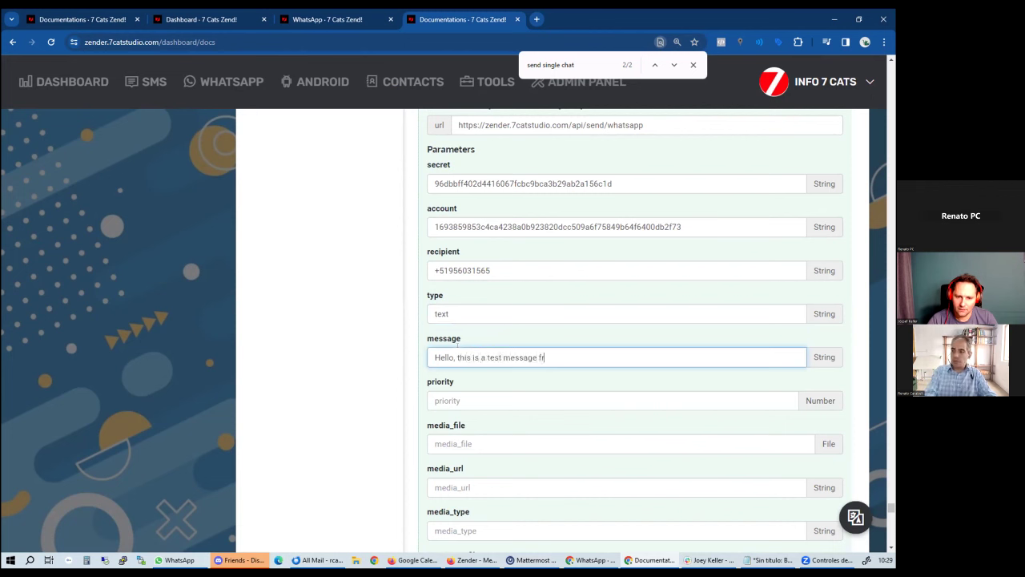
text(om Zender)
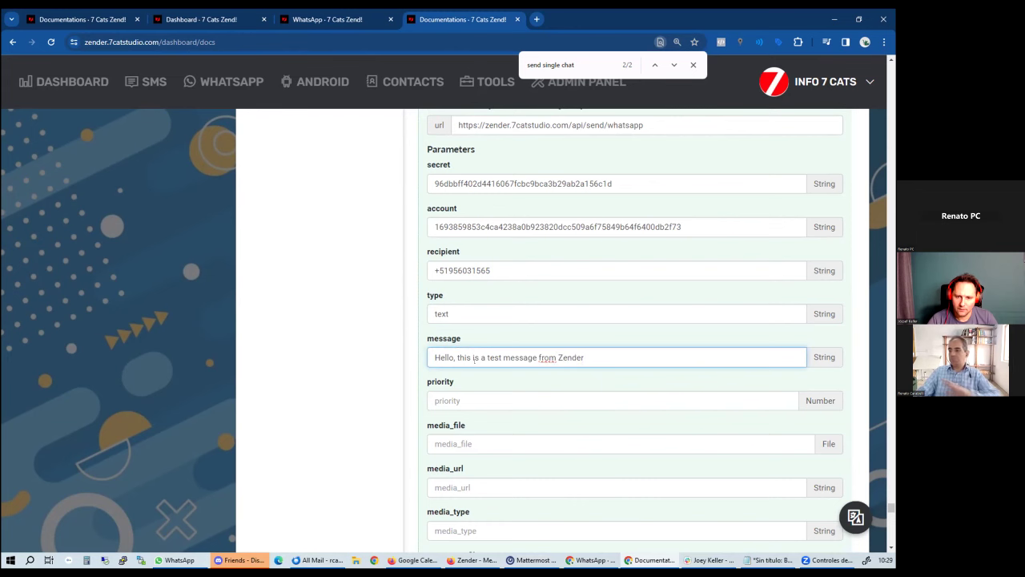
scroll(465, 357, down, 5)
click(453, 353)
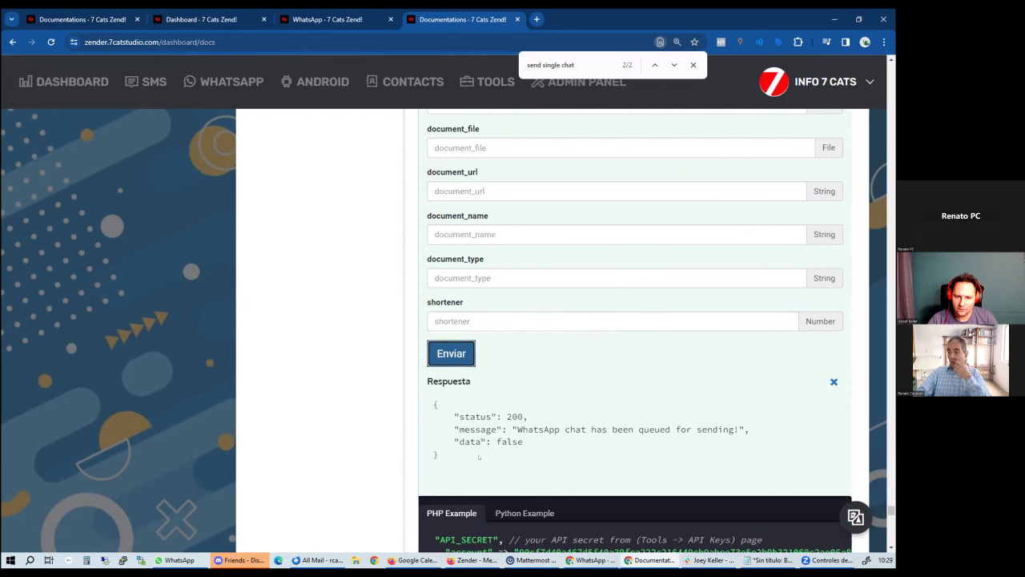
Review the JSON response confirming the chat was queued, then return to the first Documentations tab
drag(479, 456, 430, 396)
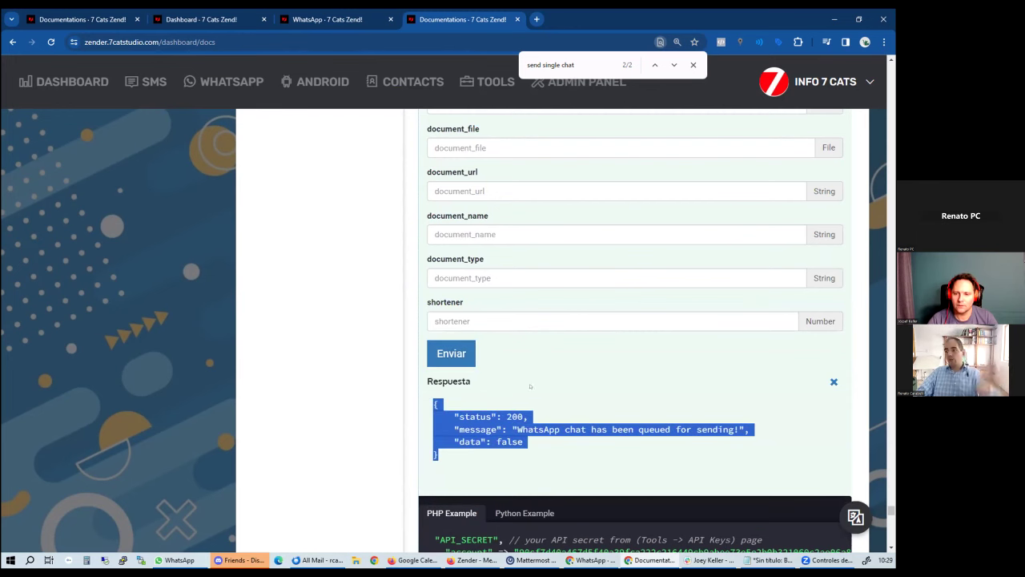
scroll(541, 379, up, 5)
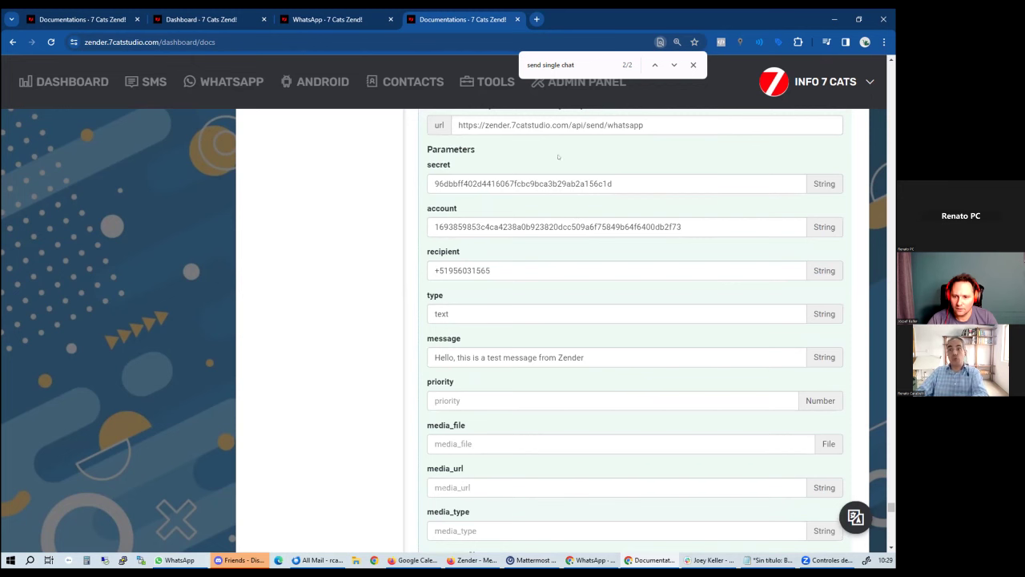
scroll(601, 215, down, 4)
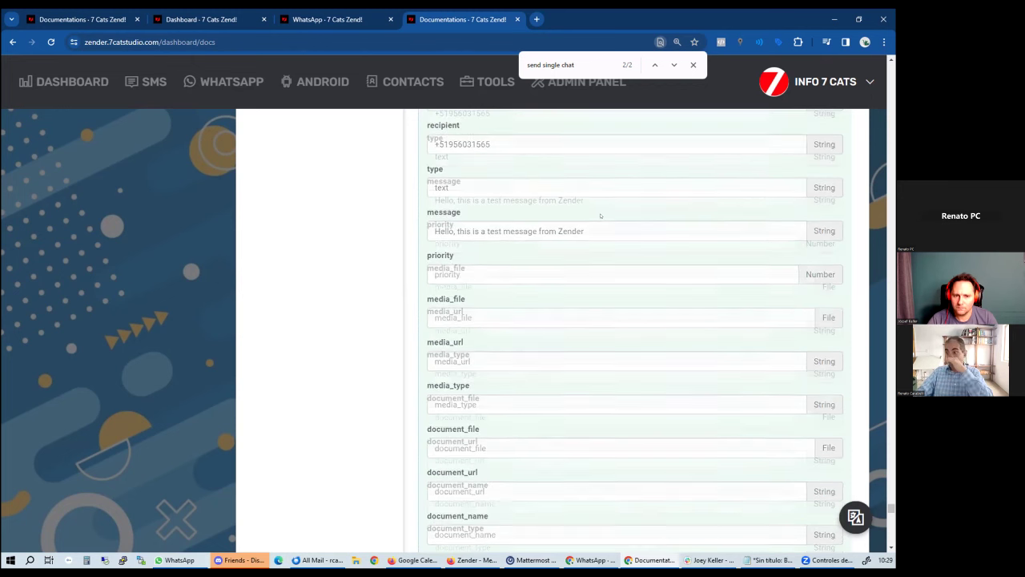
scroll(593, 253, down, 1)
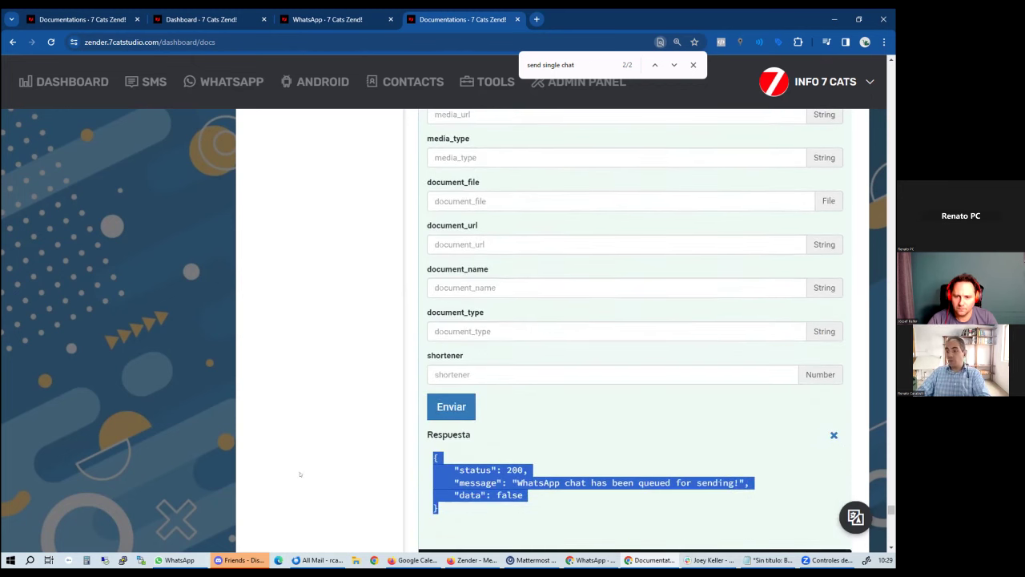
click(650, 560)
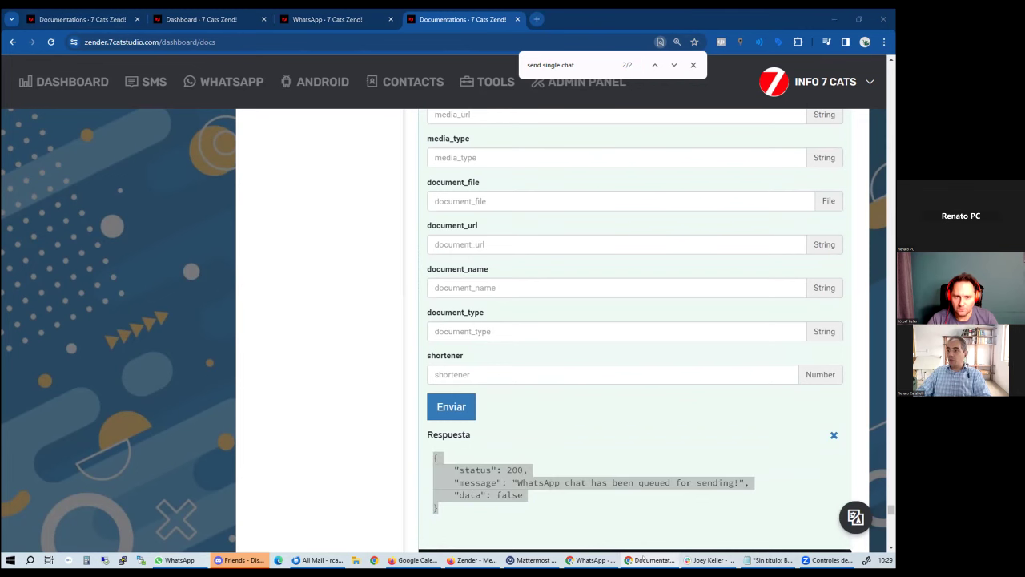
key(alt+Tab)
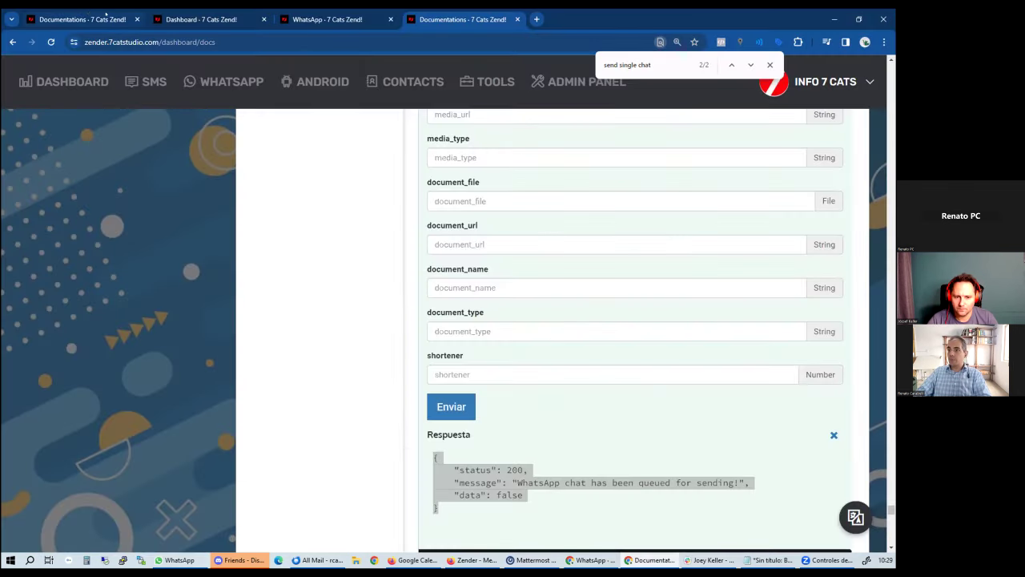
click(105, 13)
Confirm the test message appears in Zender's Sent Chats and arrived in the WhatsApp desktop chat
click(321, 20)
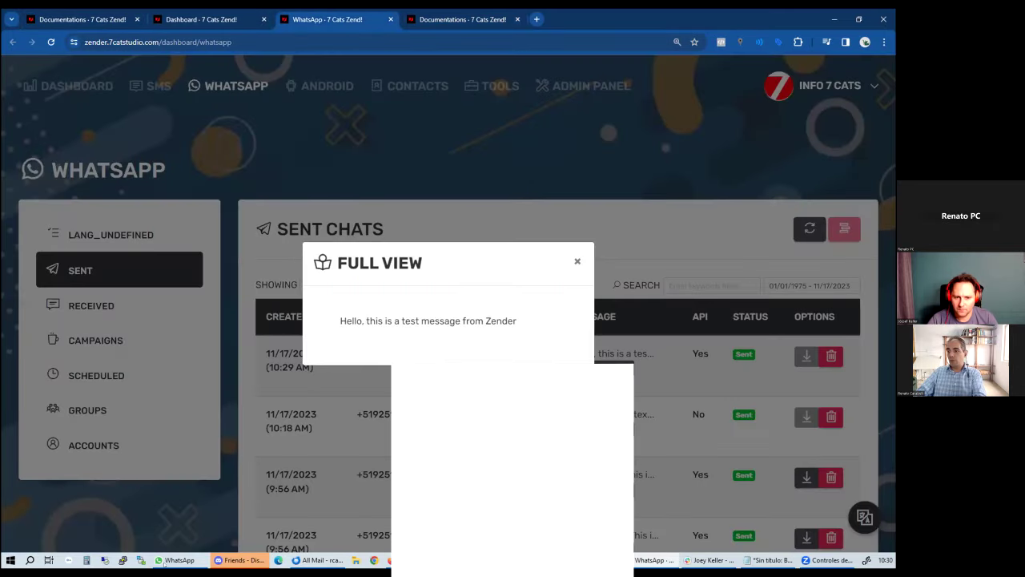
click(179, 559)
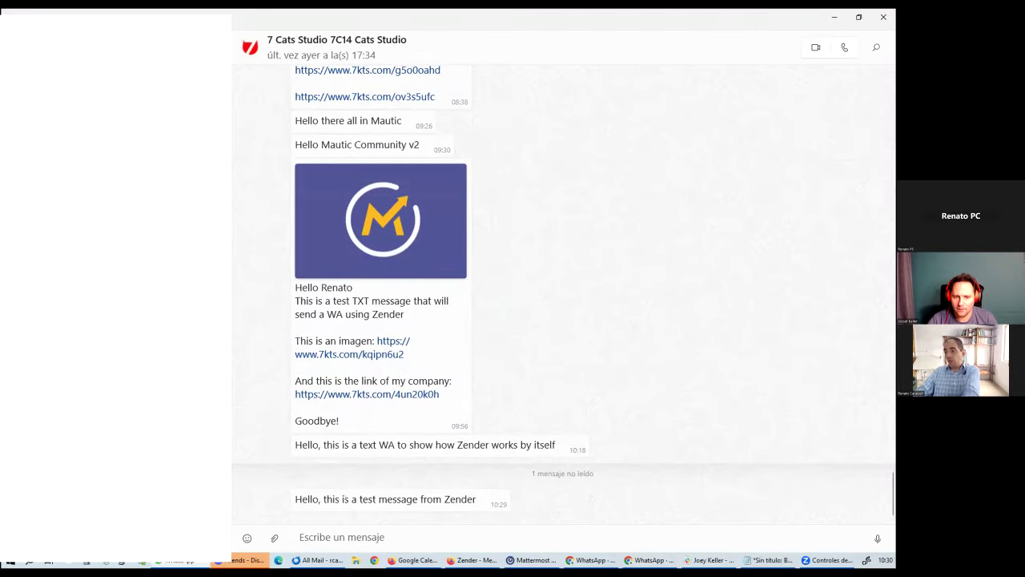
drag(295, 499, 474, 495)
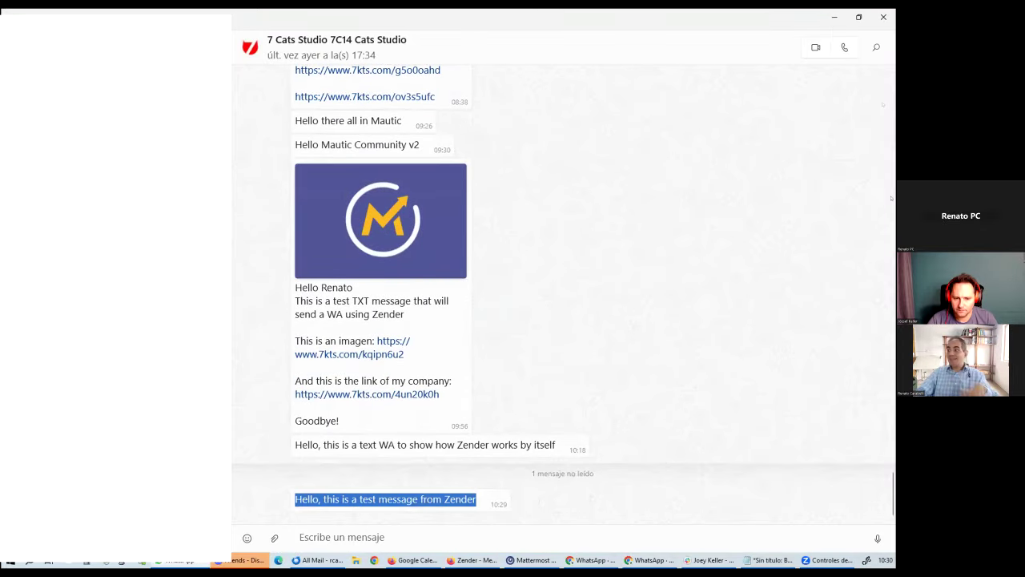
click(834, 17)
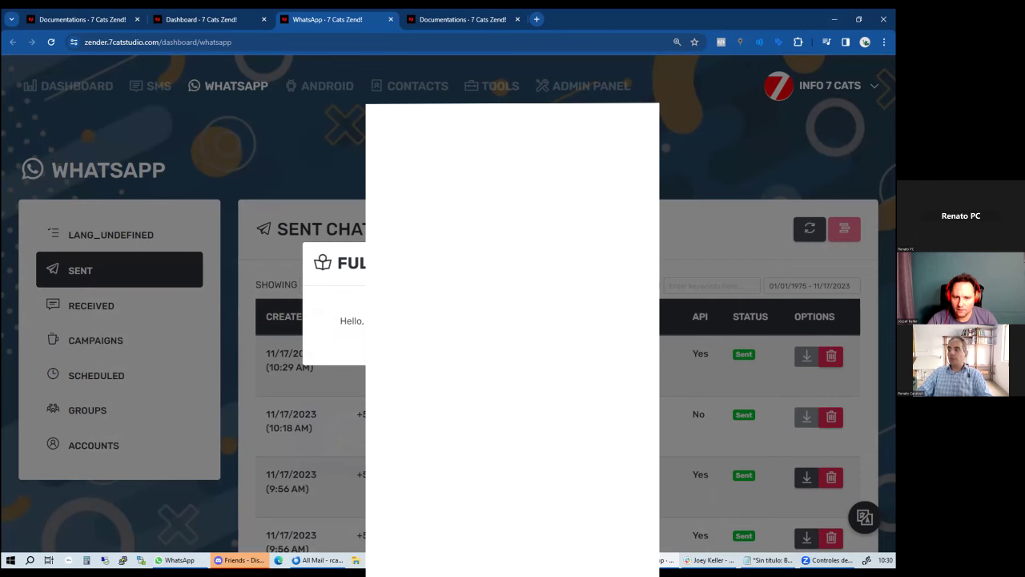
key(Escape)
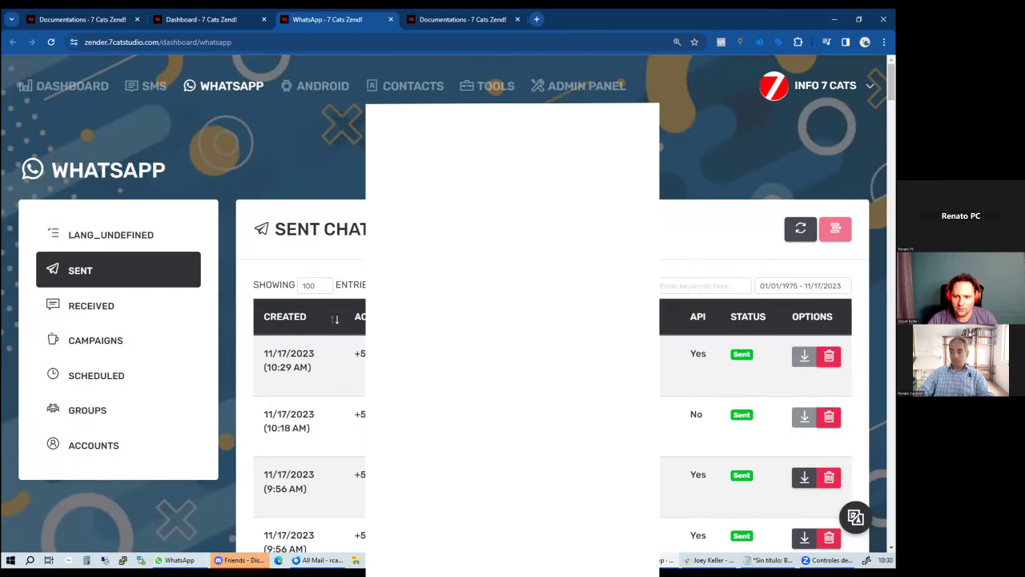
click(475, 560)
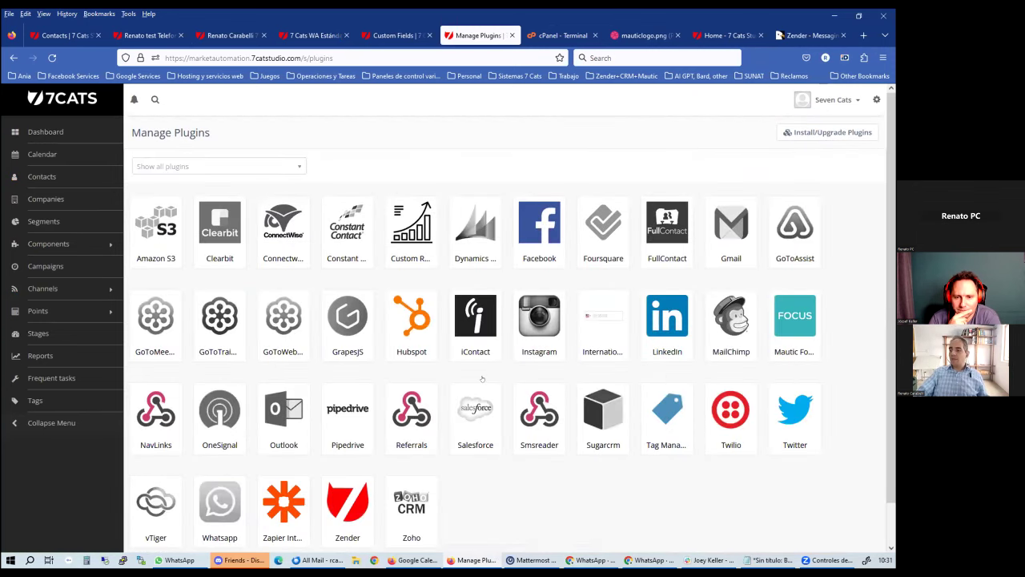
Inspect the Zender plugin's API key, API URL and shortener link, then close without saving
scroll(400, 417, down, 1)
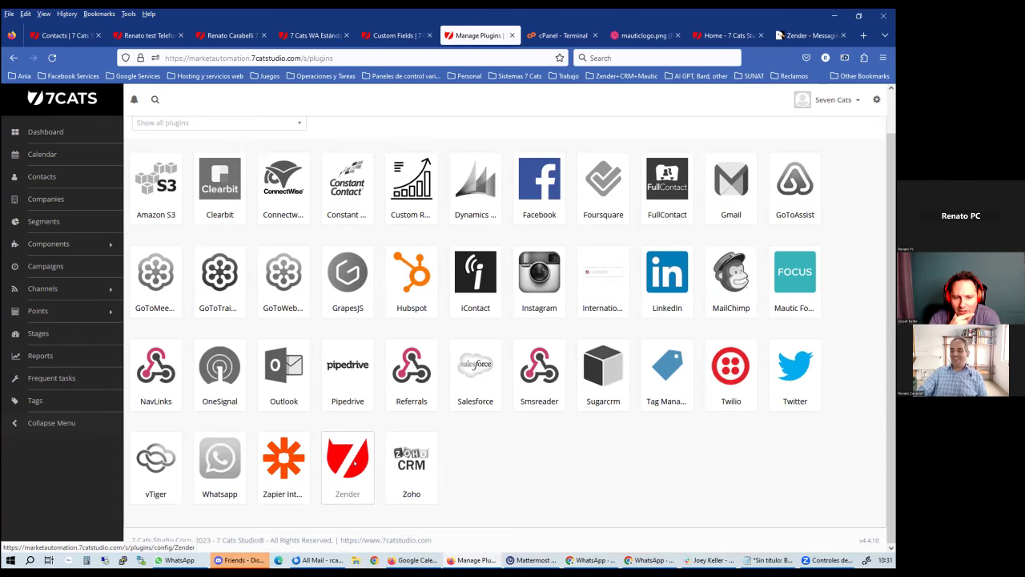
click(354, 463)
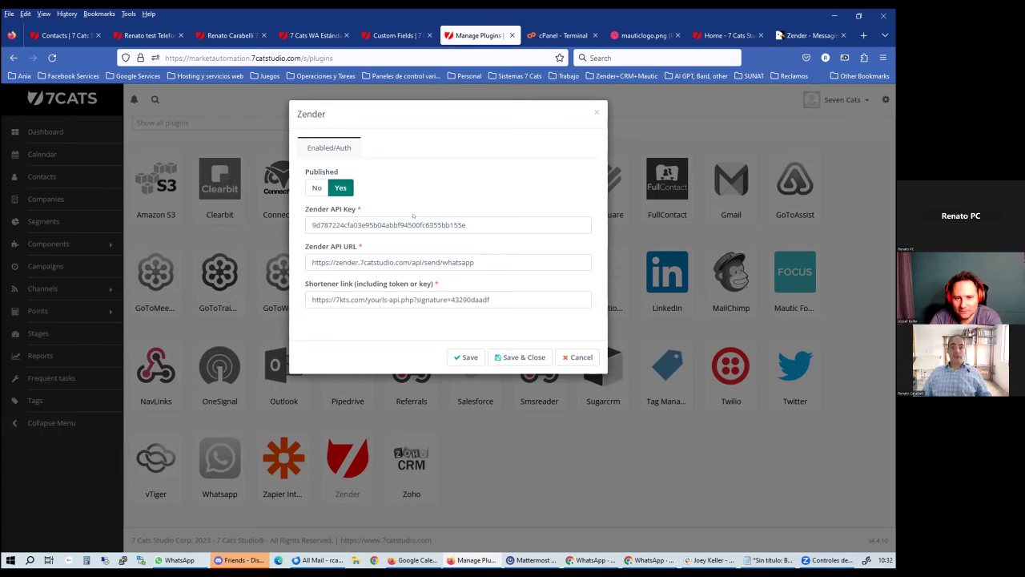
triple_click(500, 219)
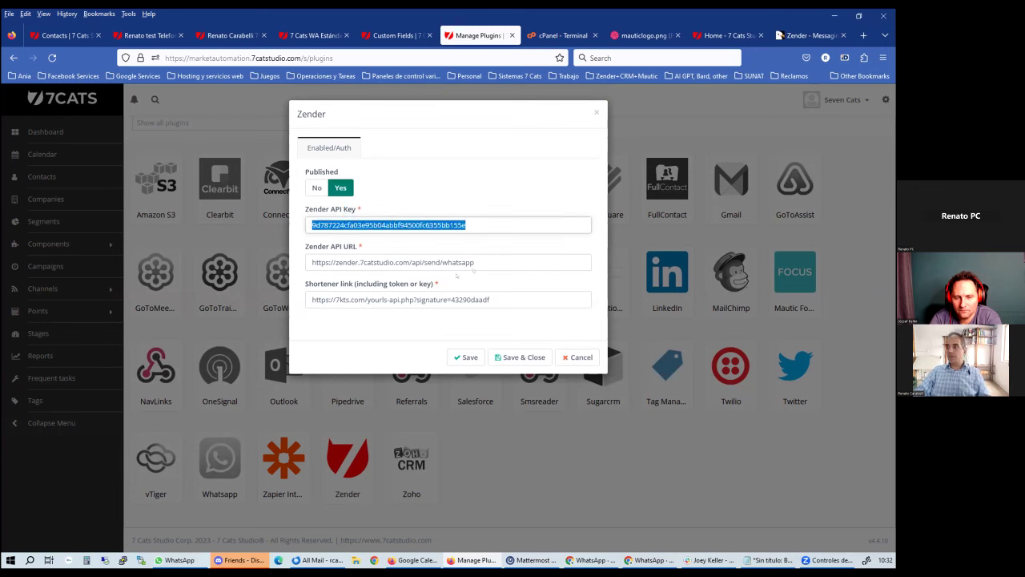
double_click(458, 262)
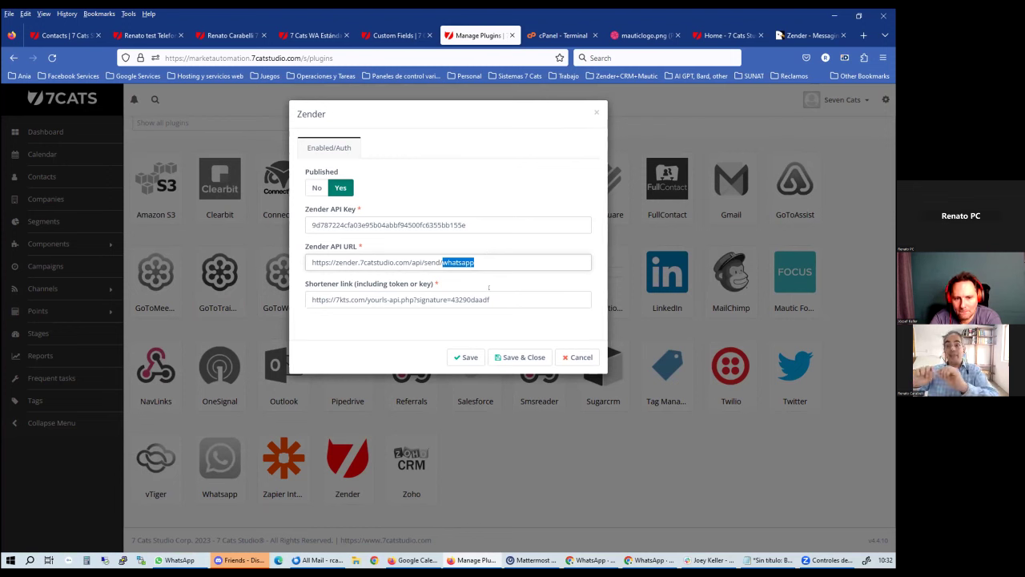
click(431, 258)
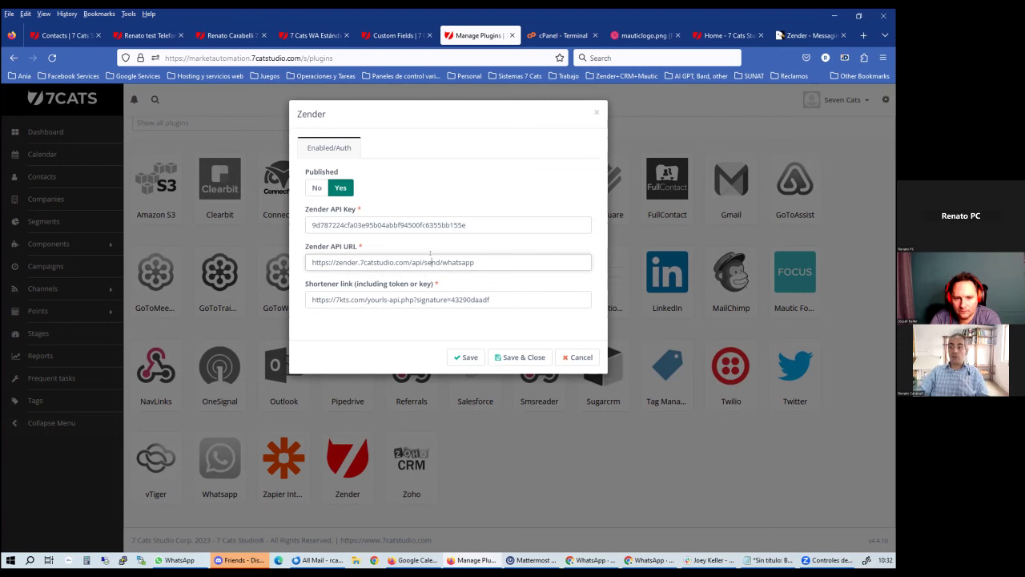
triple_click(447, 293)
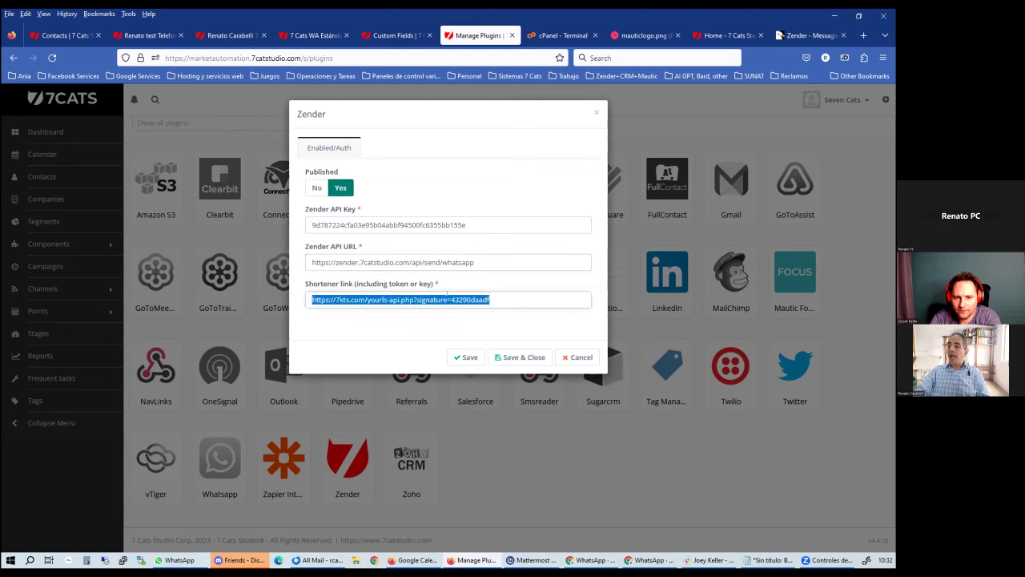
click(509, 300)
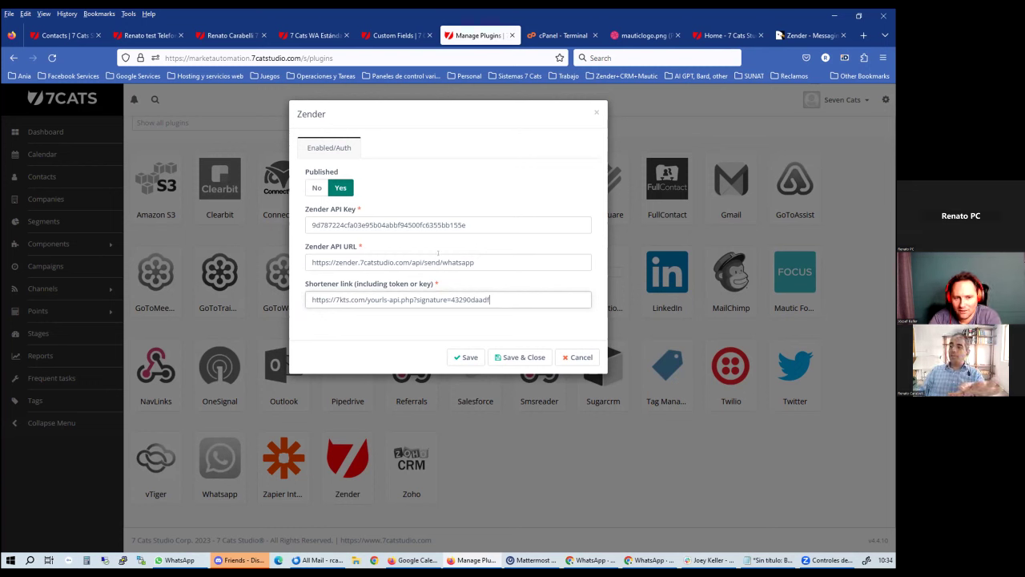
click(578, 358)
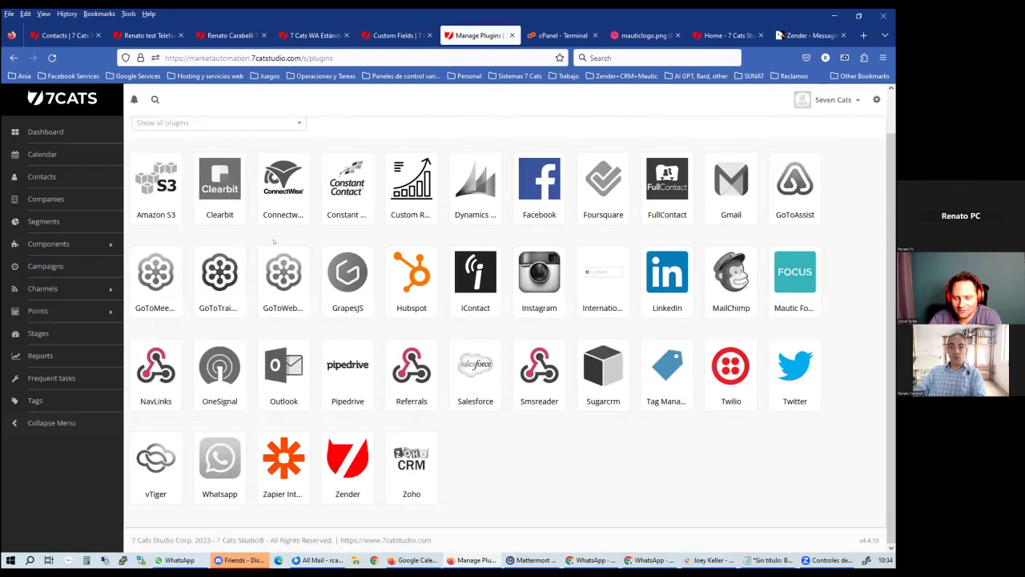
click(54, 222)
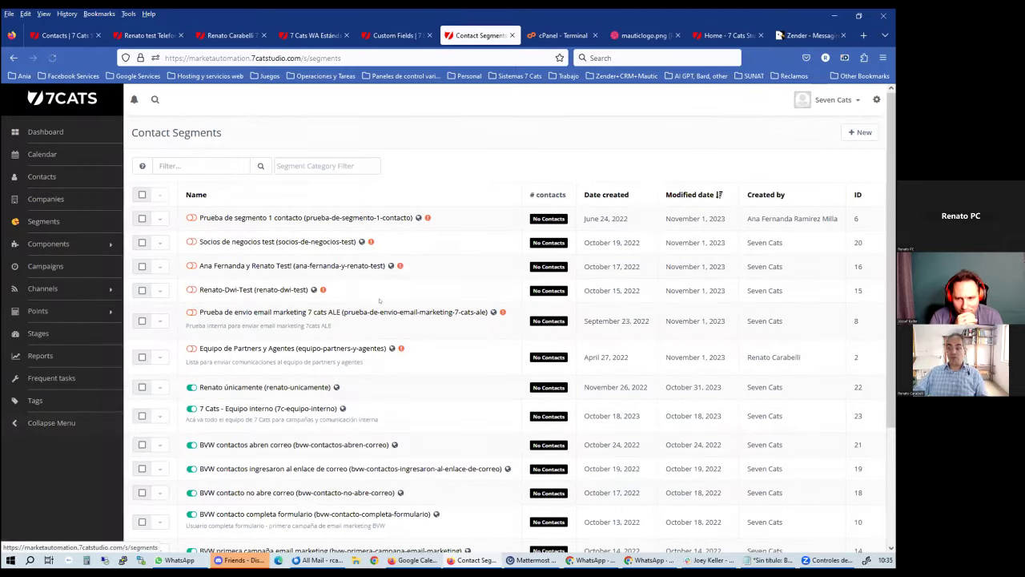
Scroll through the 15 contact segments and bring up the Custom Fields link in Settings
scroll(361, 430, down, 5)
scroll(360, 430, down, 1)
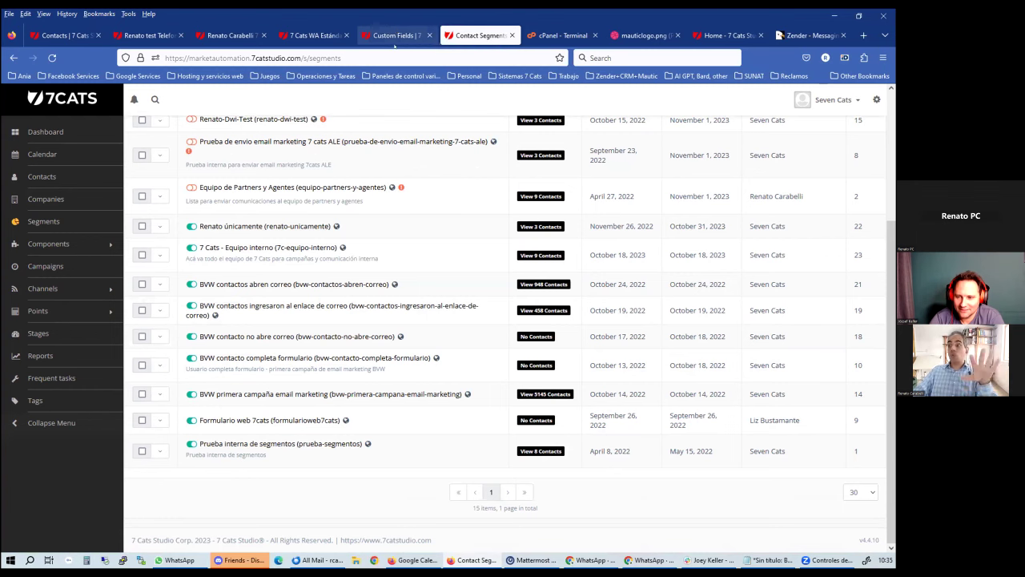
click(876, 99)
right_click(833, 360)
Open Custom Fields in a new tab and check the id_whatsapp_in_zender alias before returning to Zender
click(813, 367)
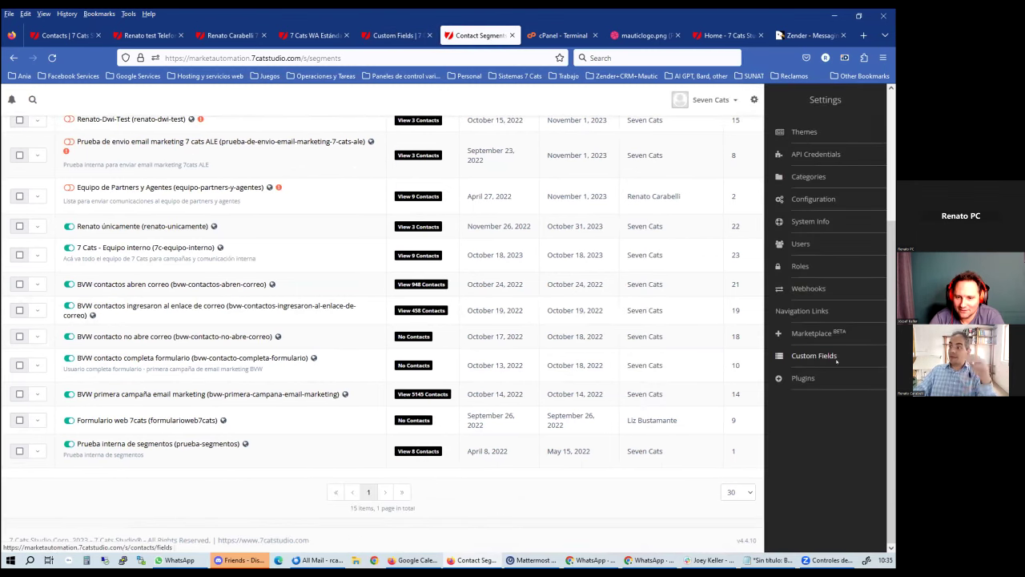
click(505, 32)
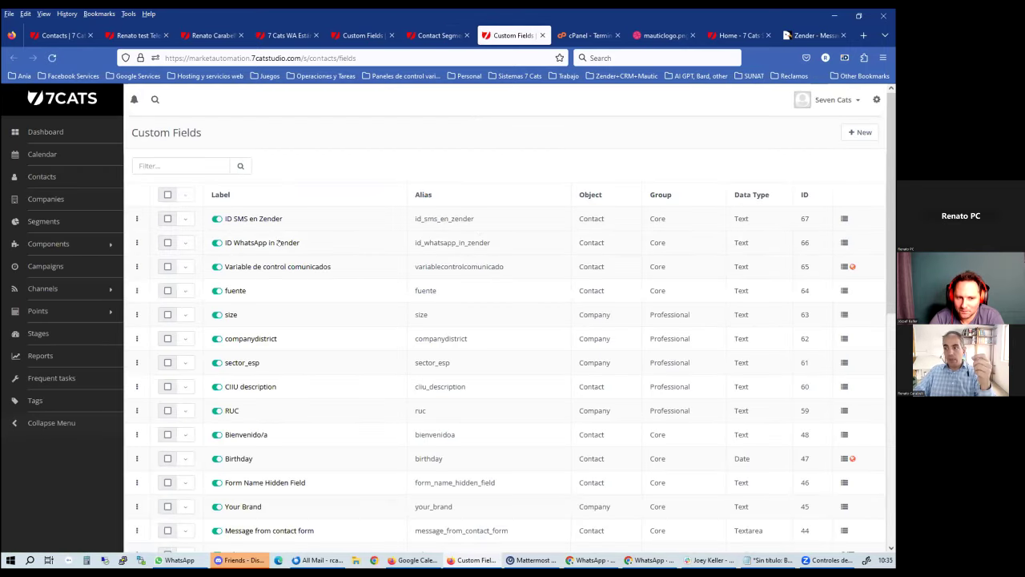
double_click(442, 242)
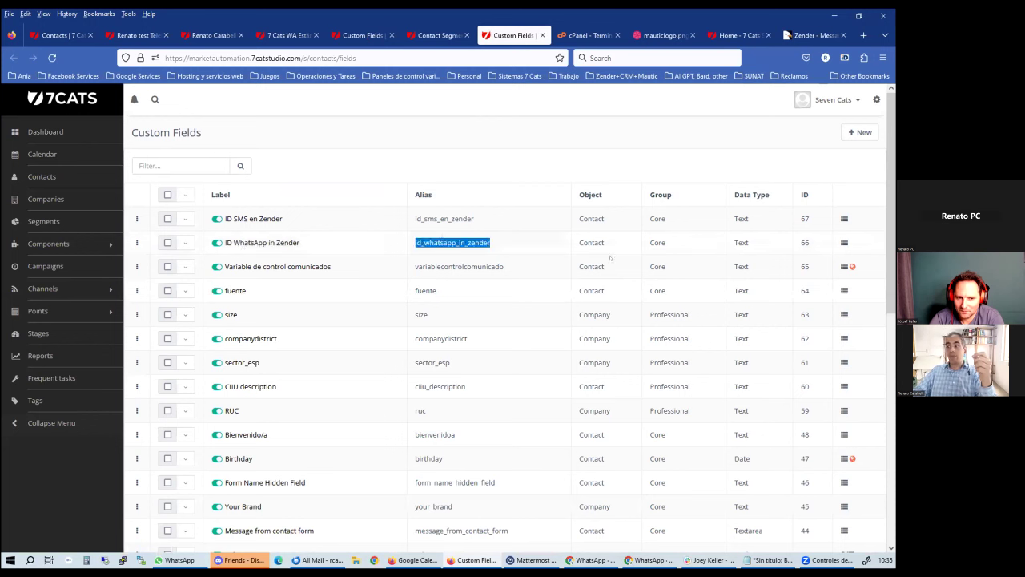
click(474, 235)
mouse_move(633, 560)
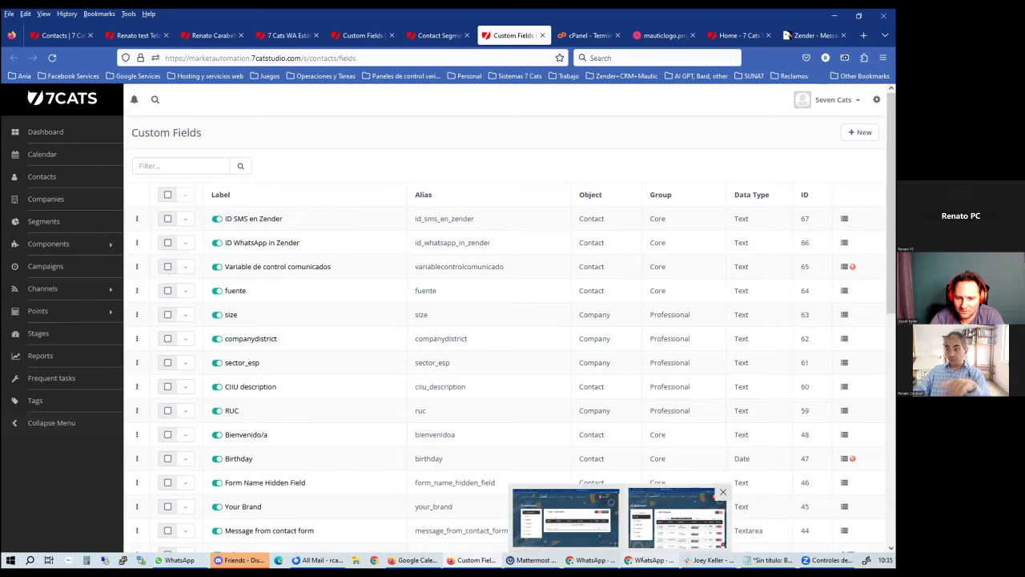
click(692, 517)
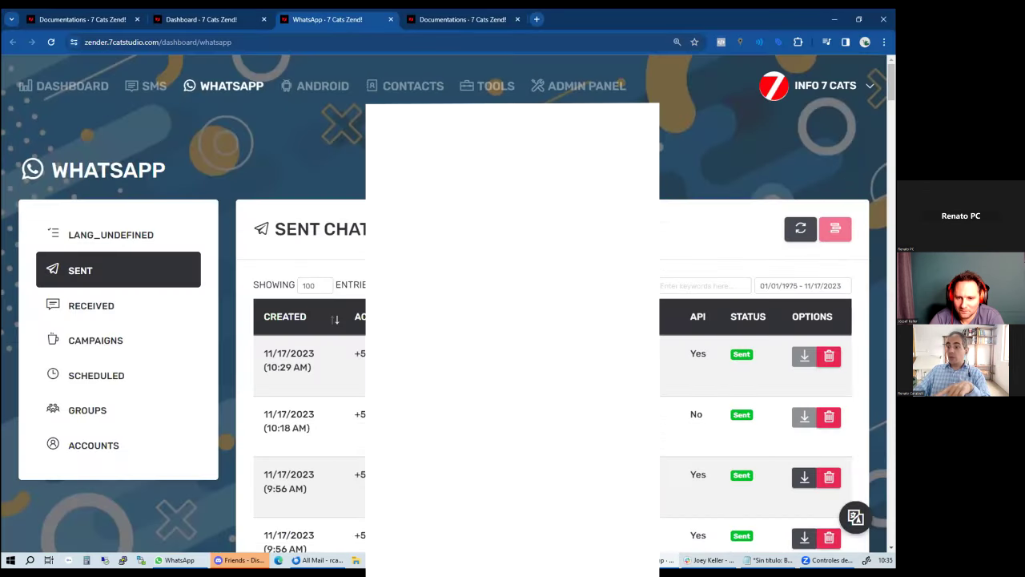
Review Zender's linked WhatsApp accounts table, then go back to Mautic's Custom Fields list
click(124, 453)
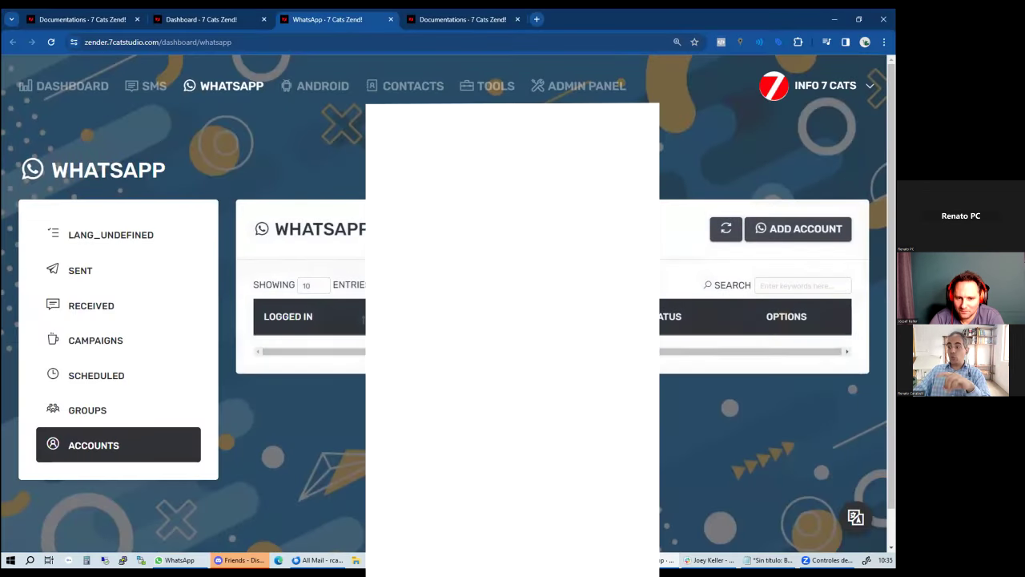
scroll(455, 309, down, 1)
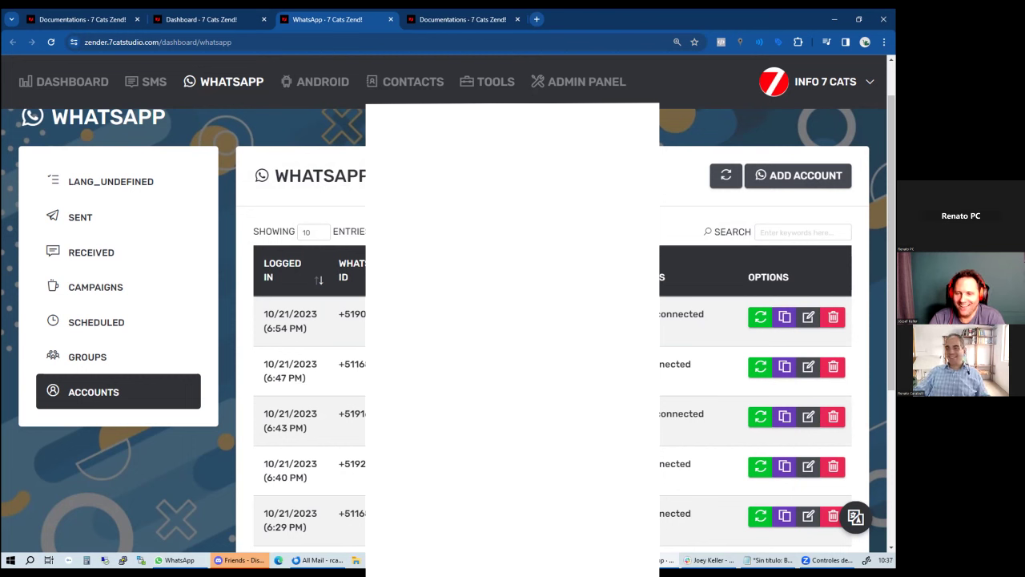
key(alt+Tab)
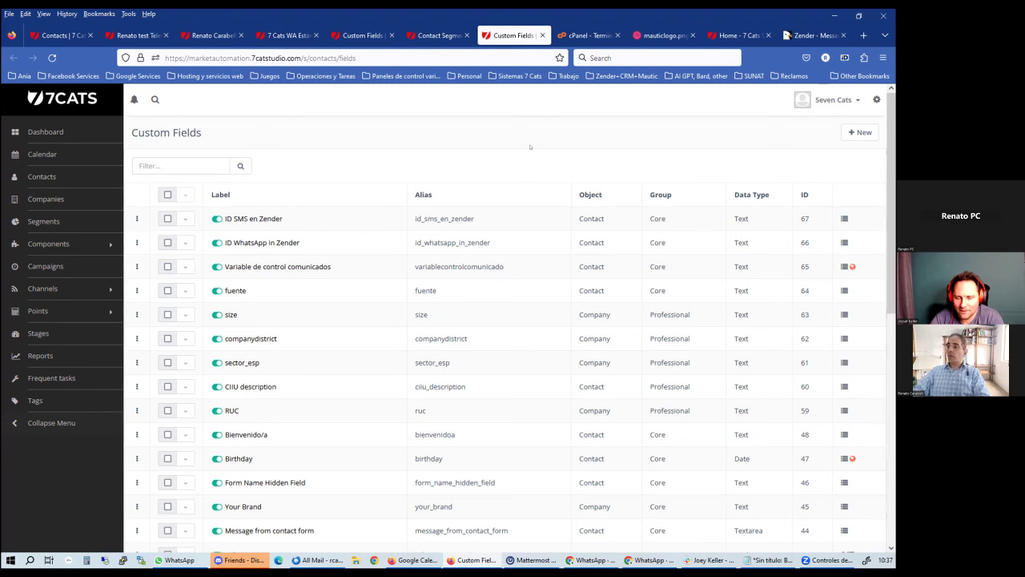
In the contact's details, compare the 'ID WhatsApp in Zender' value with the Phone number
click(210, 35)
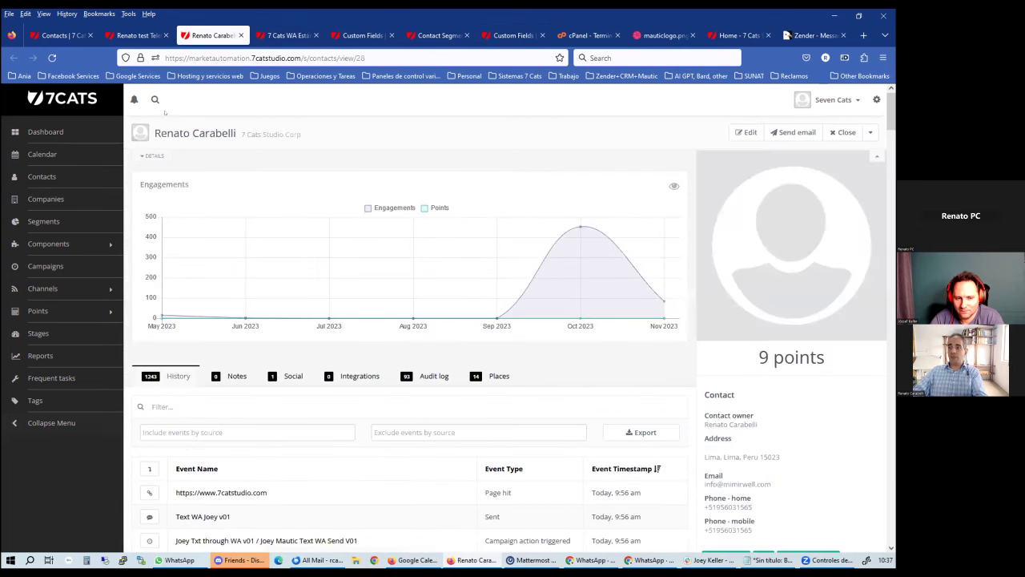
click(152, 155)
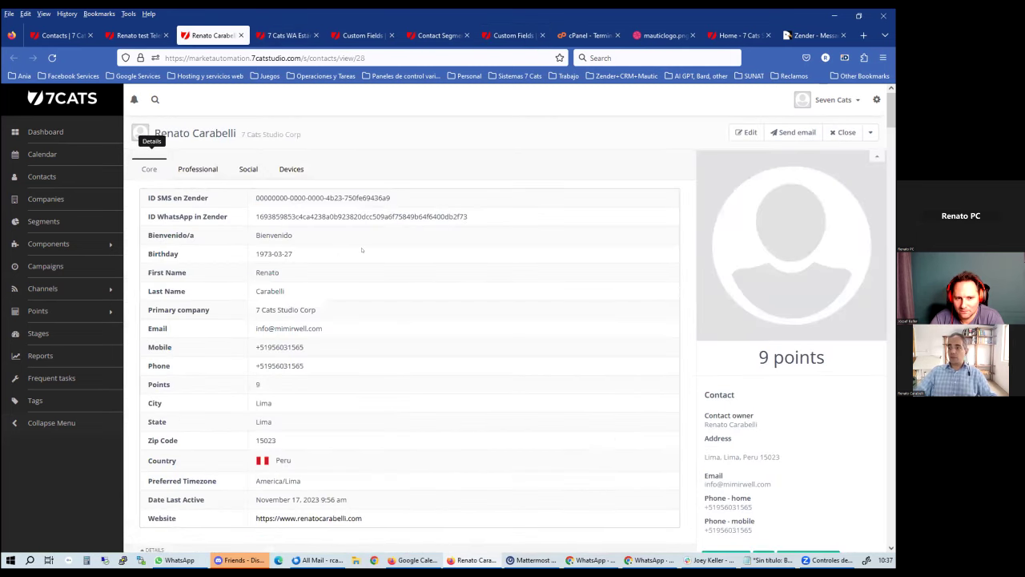
double_click(320, 217)
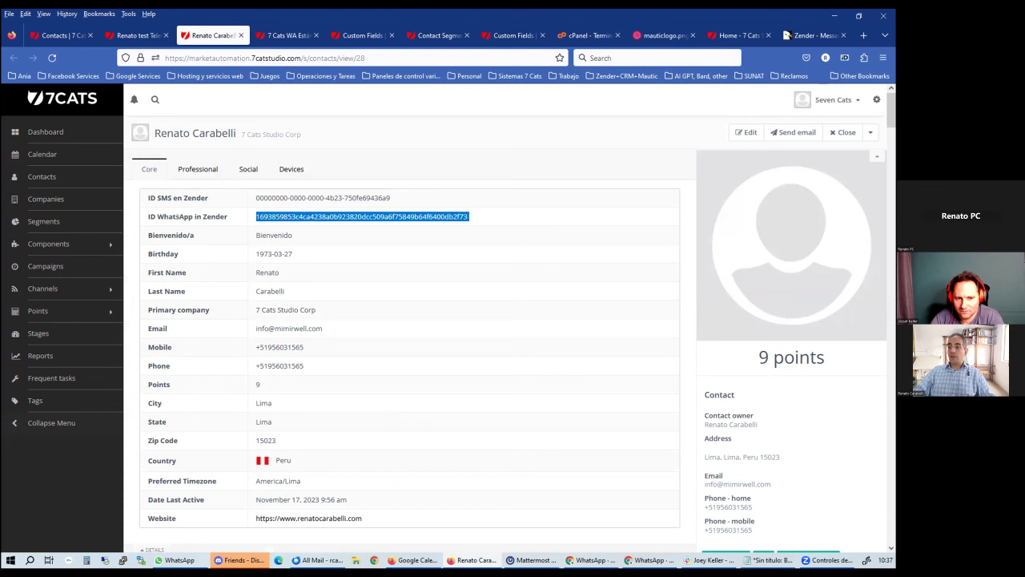
drag(143, 210, 428, 210)
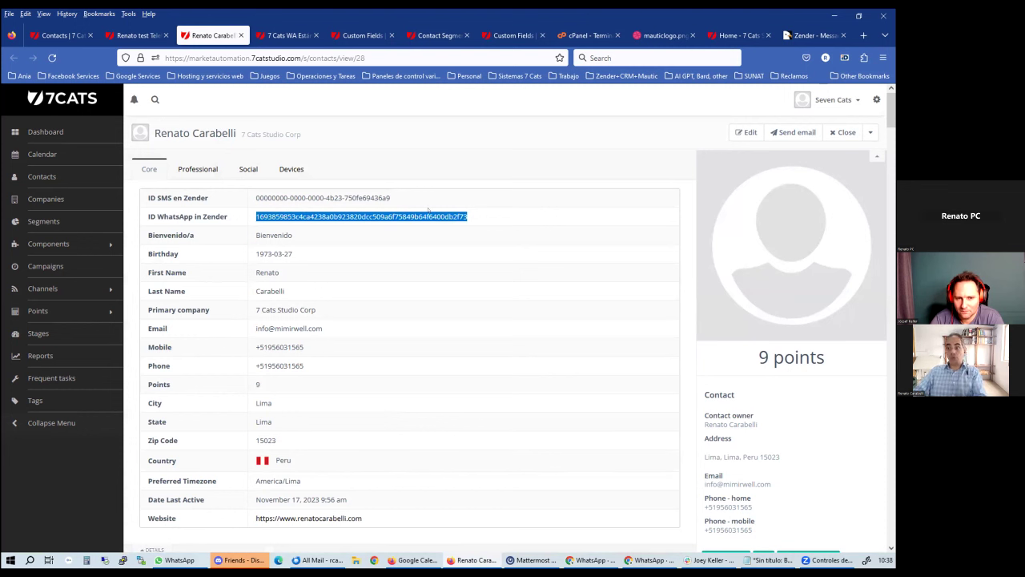
double_click(270, 366)
click(253, 362)
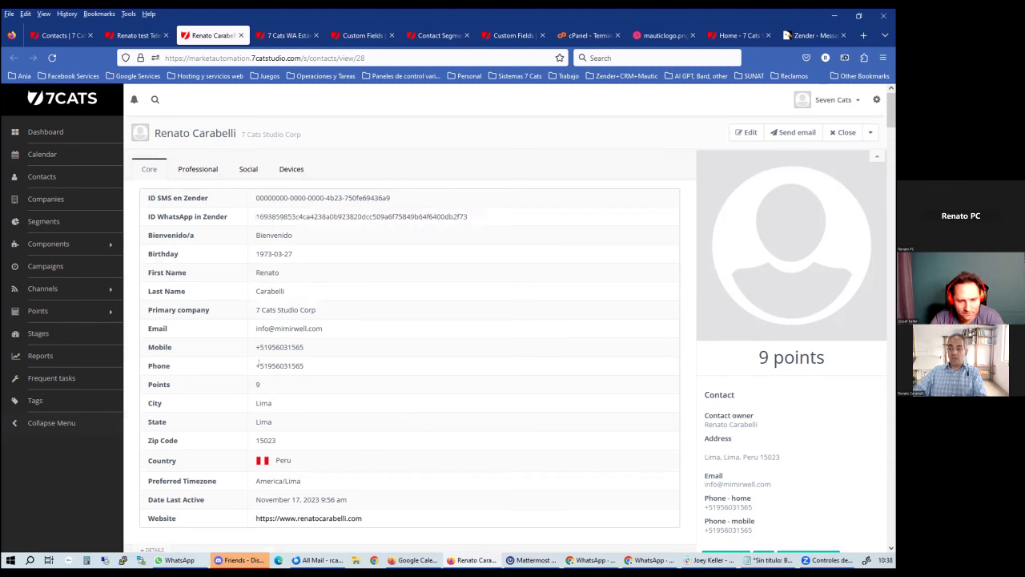
drag(257, 363, 256, 365)
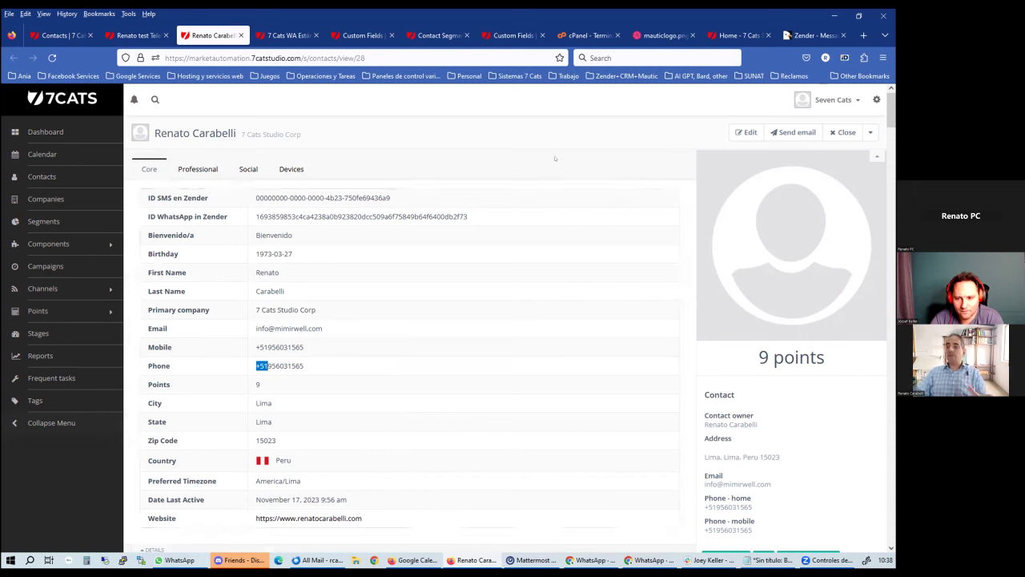
double_click(149, 365)
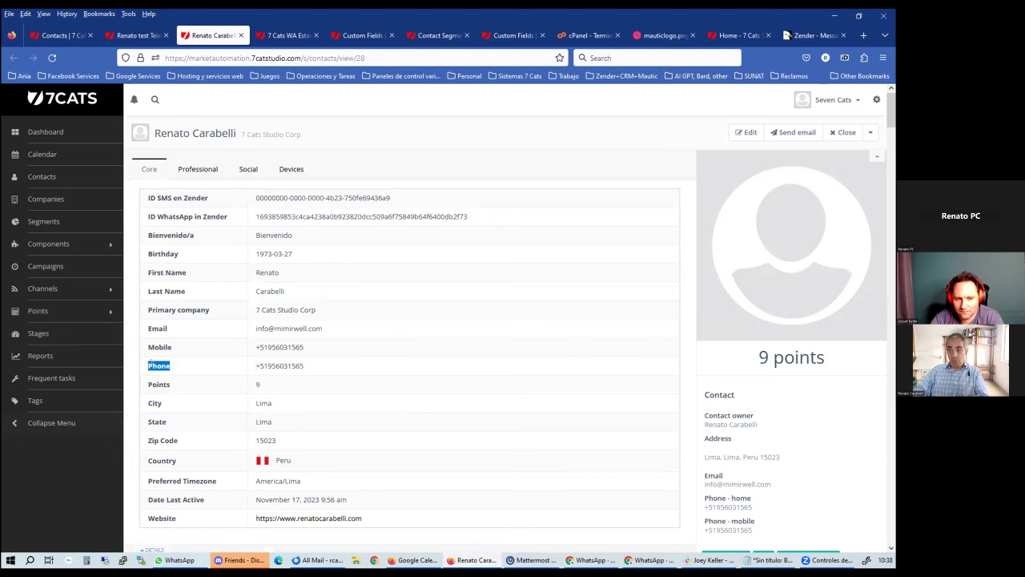
triple_click(178, 216)
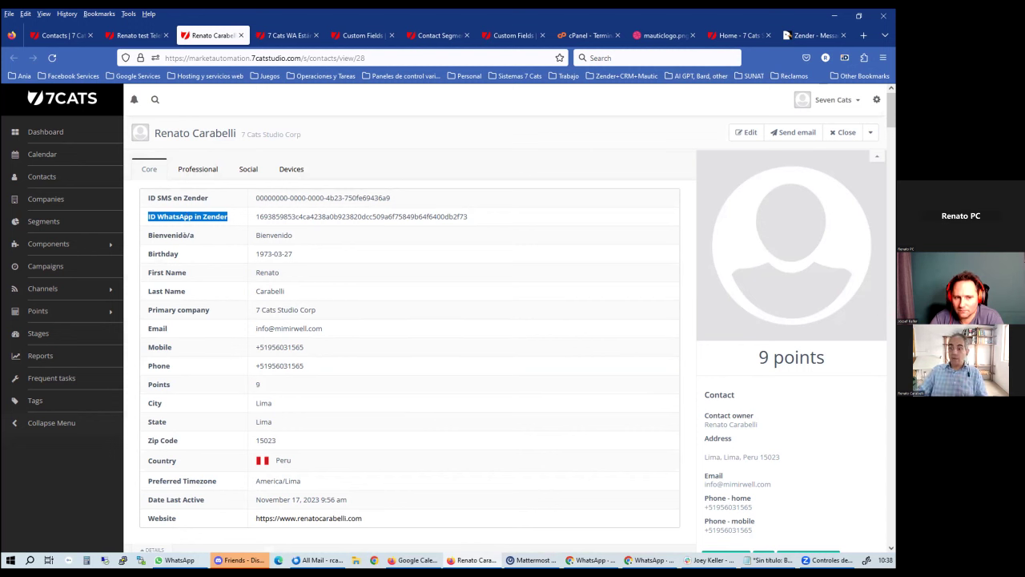
click(192, 363)
triple_click(258, 362)
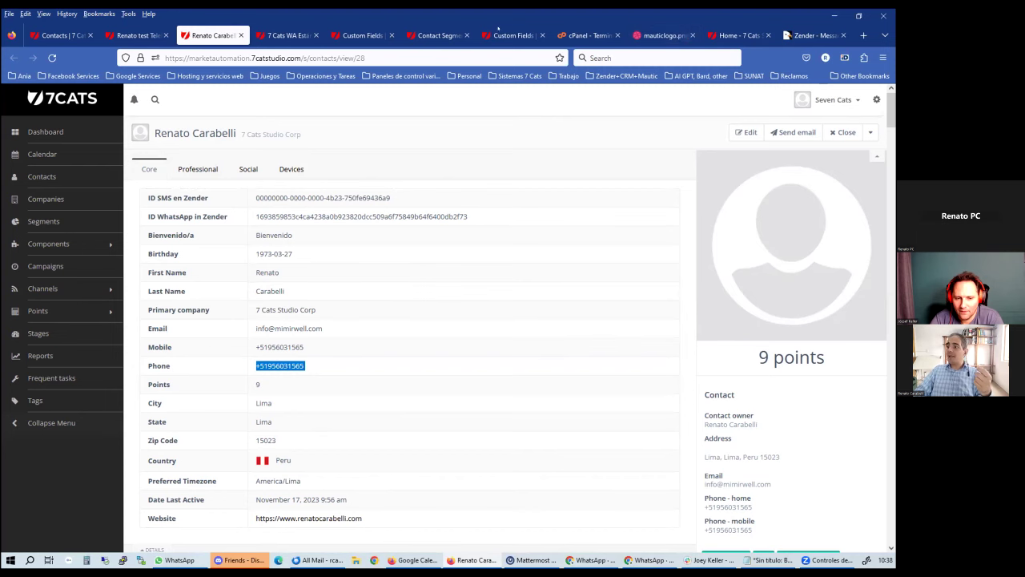
Go from Campaigns to the Text Messages list under Channels
click(336, 35)
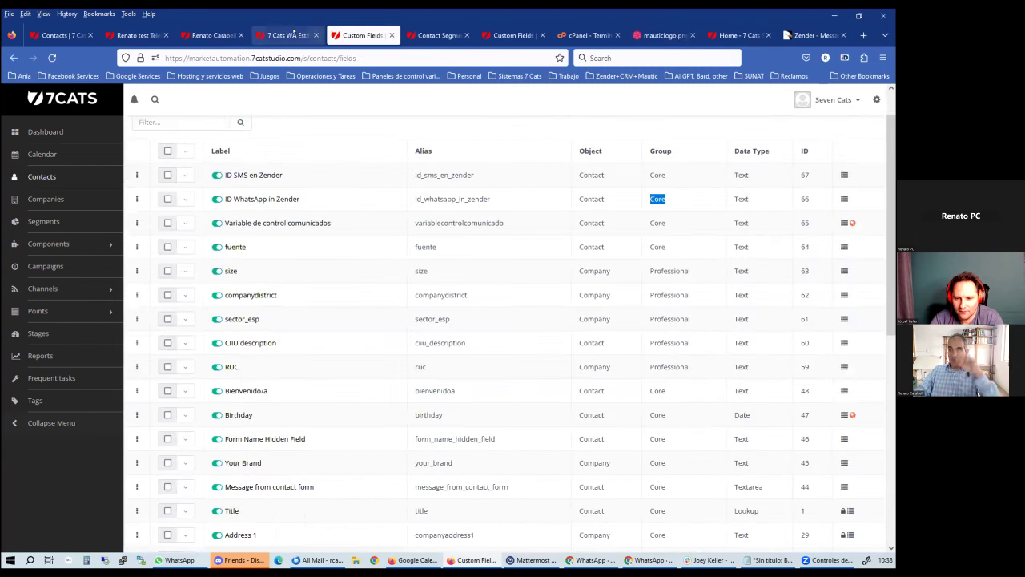
click(311, 32)
key(ctrl+2)
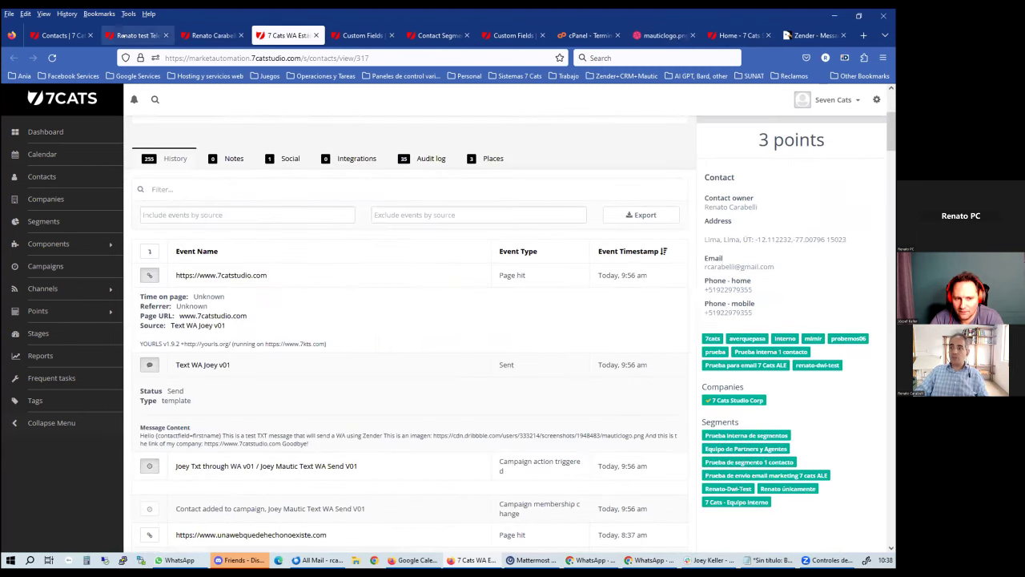
click(56, 263)
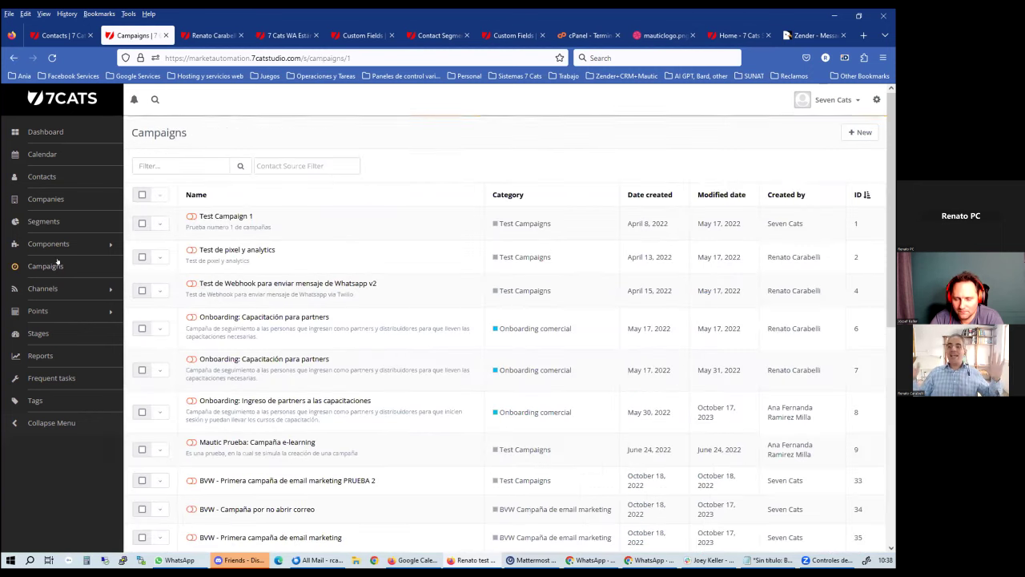
click(88, 288)
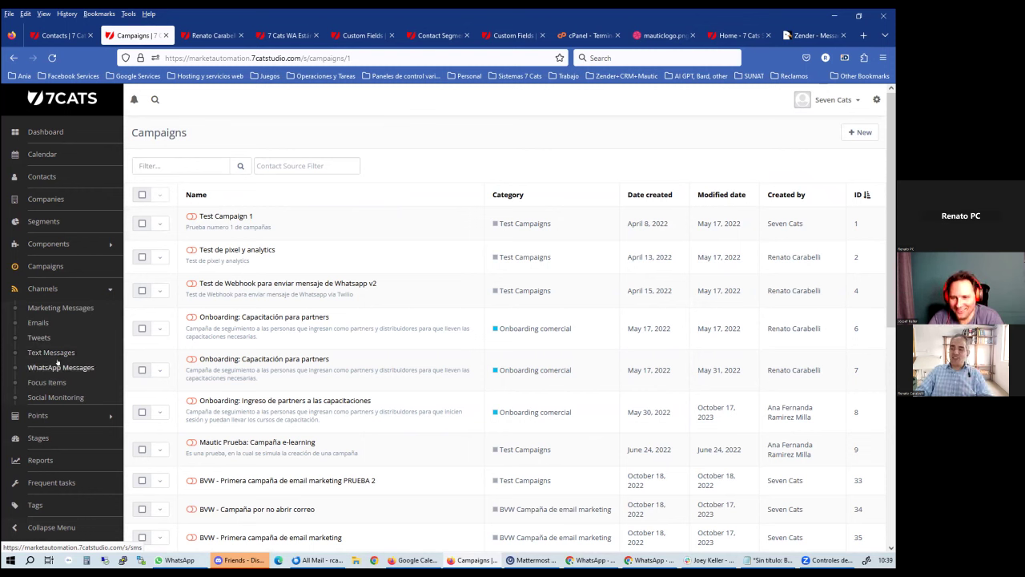
click(57, 361)
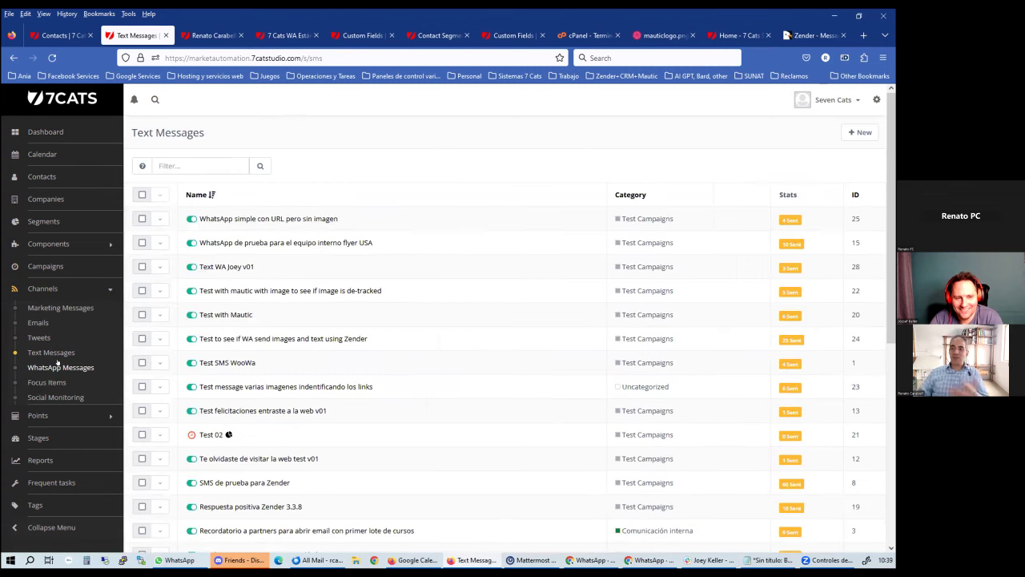
triple_click(167, 133)
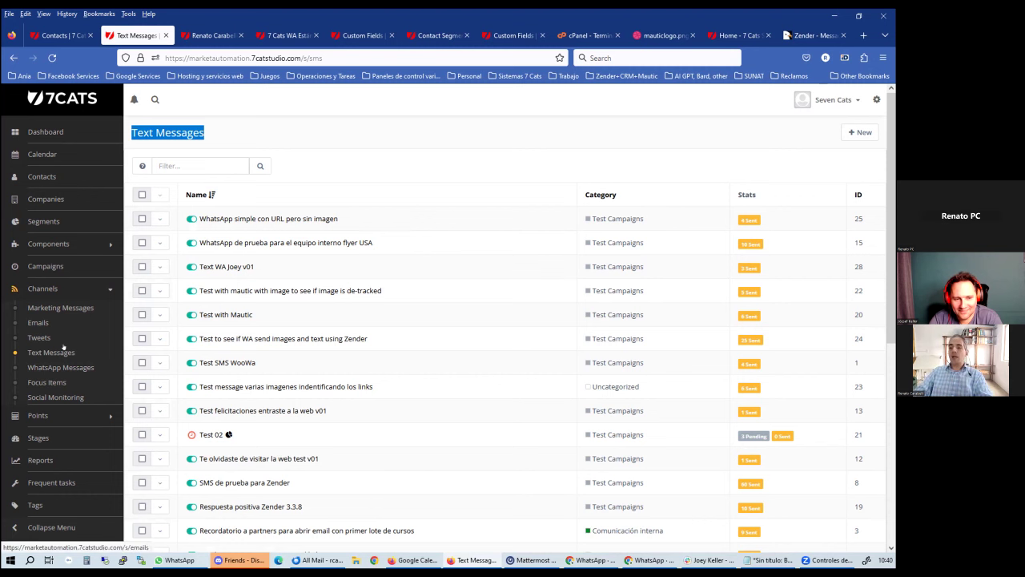
click(343, 155)
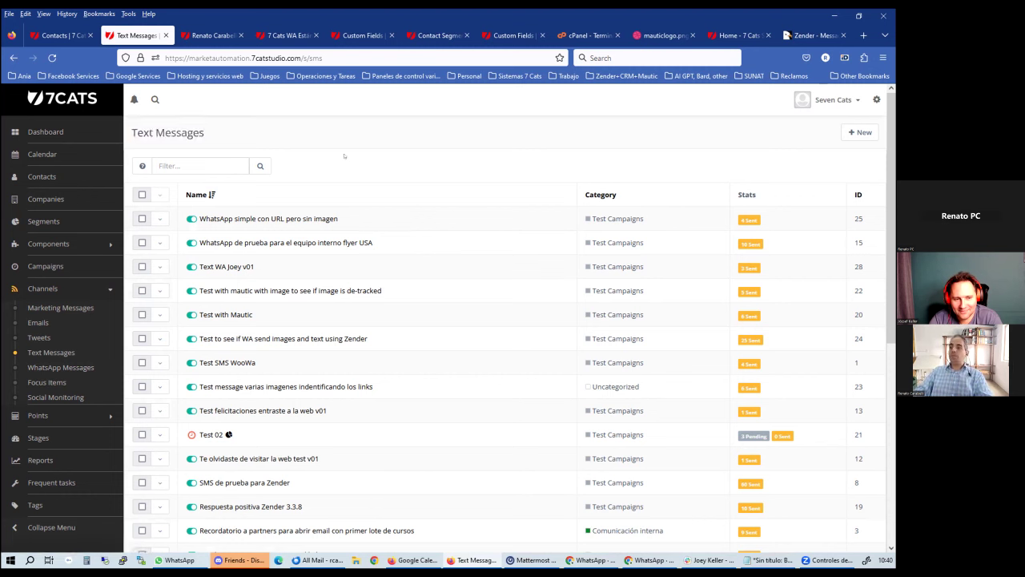
click(61, 271)
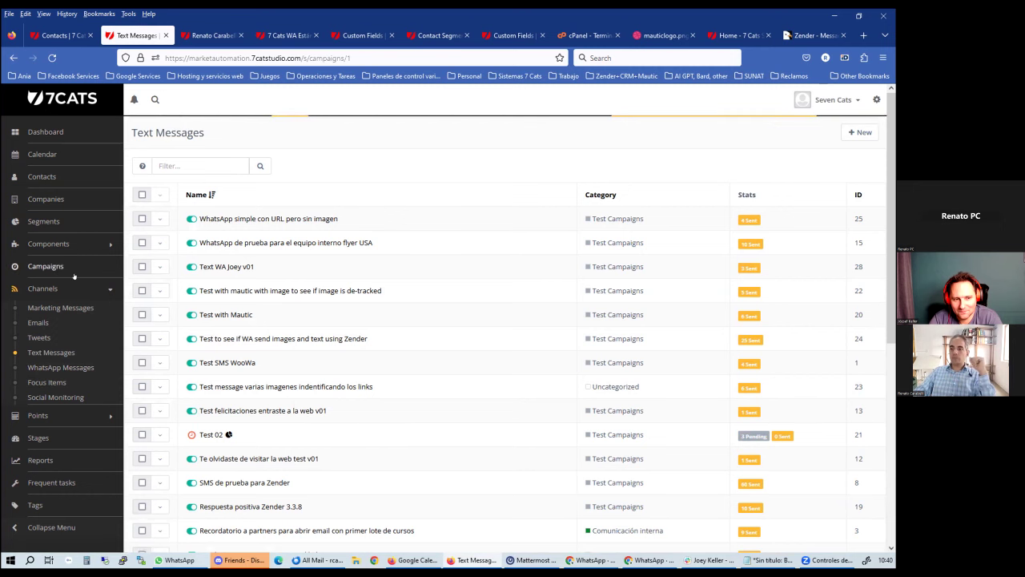
Create campaign 'WA tets through Text messages' in category Test Campaigns and launch its builder
click(862, 133)
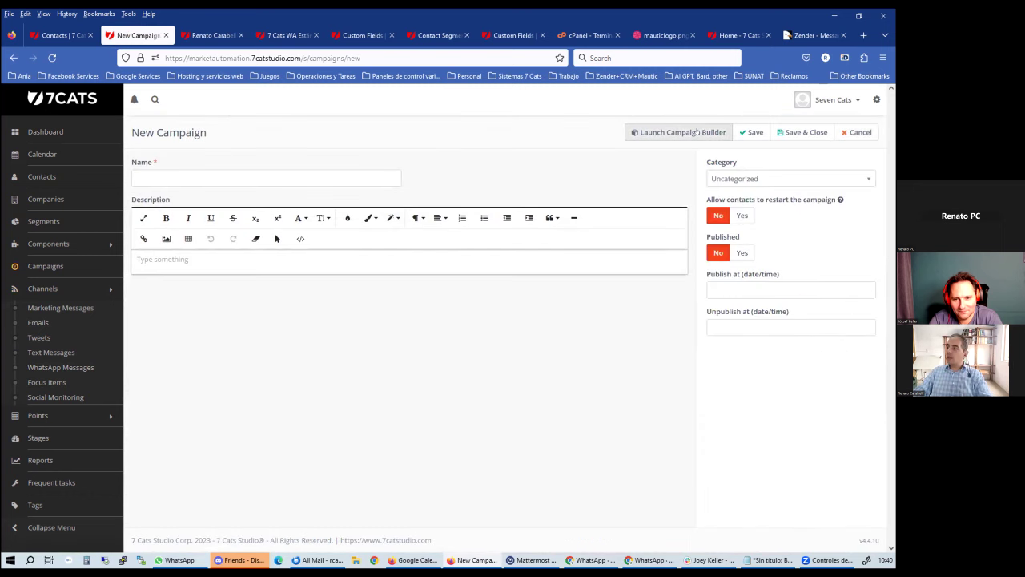
click(280, 177)
text(Tw)
key(BackSpace)
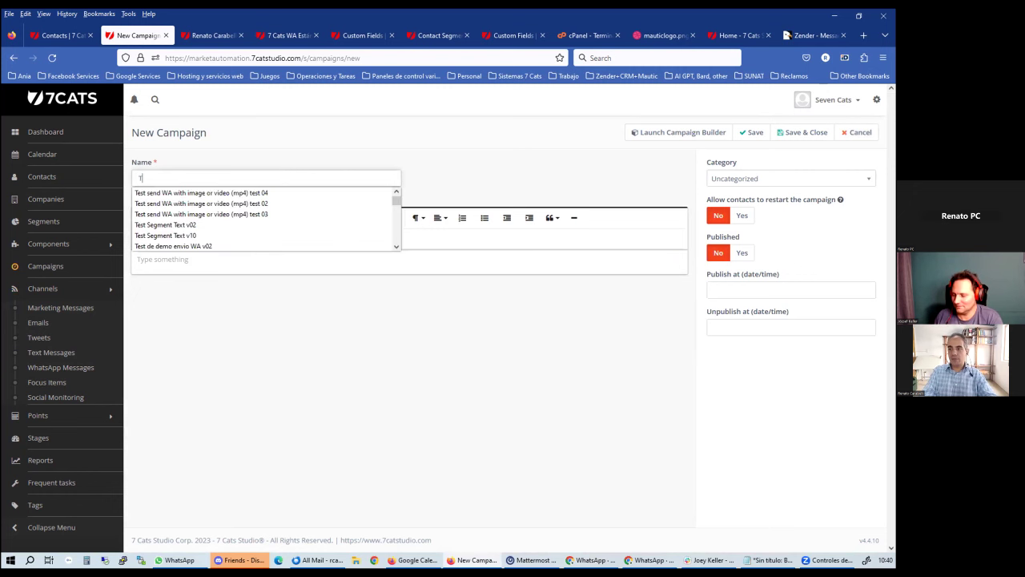
key(BackSpace)
text(WA te)
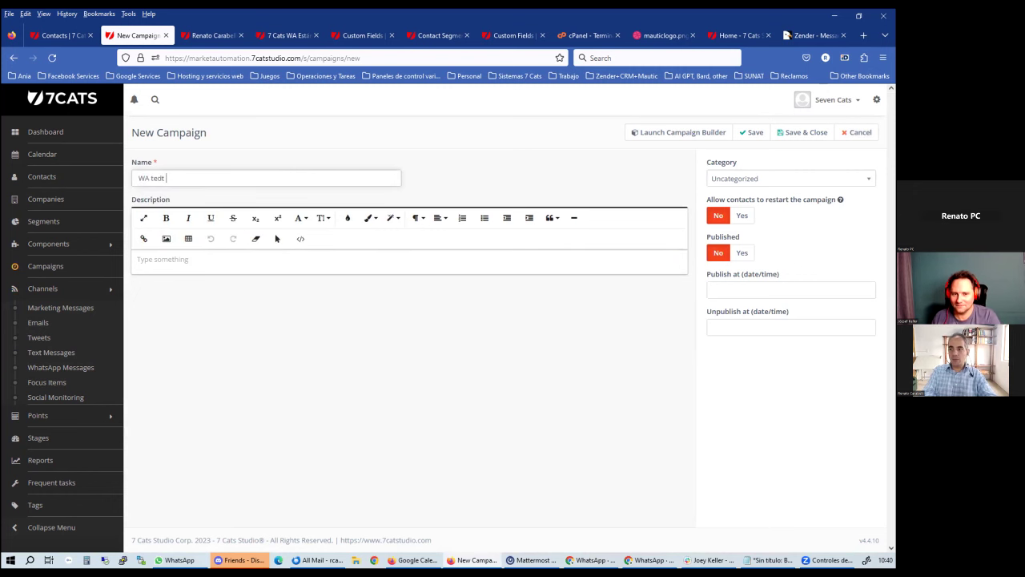
text(ts throug)
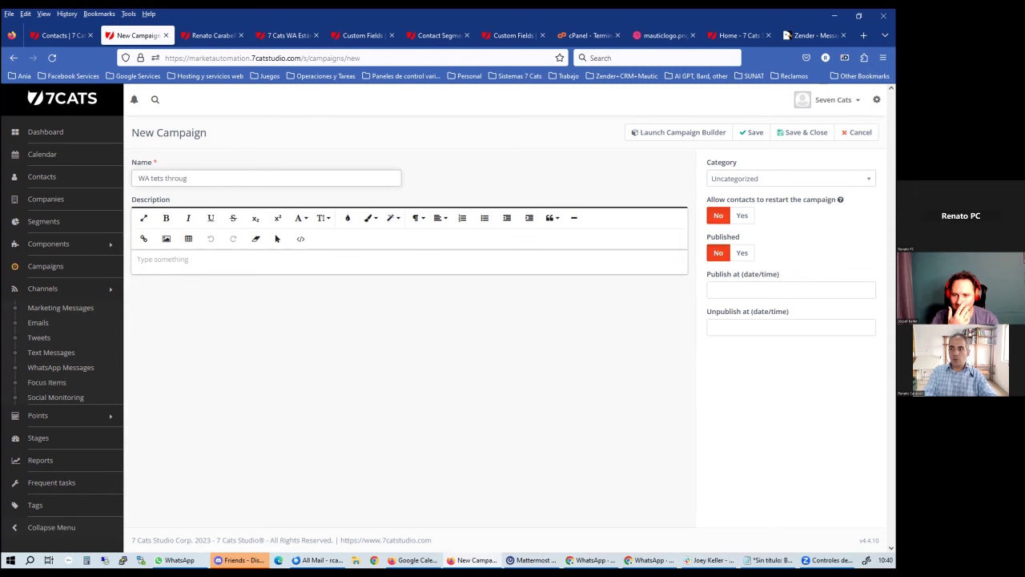
text(h T)
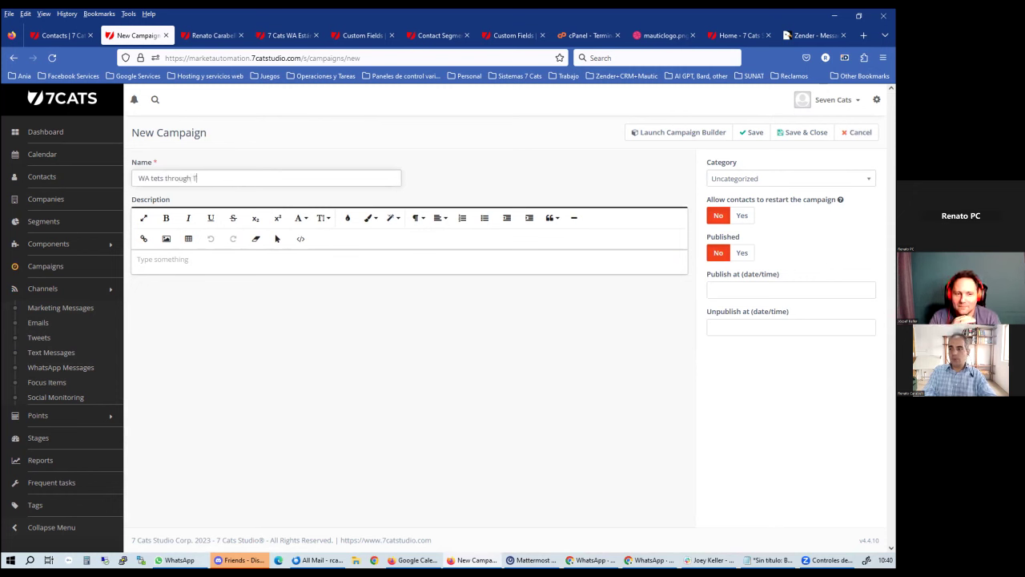
text(ext messages)
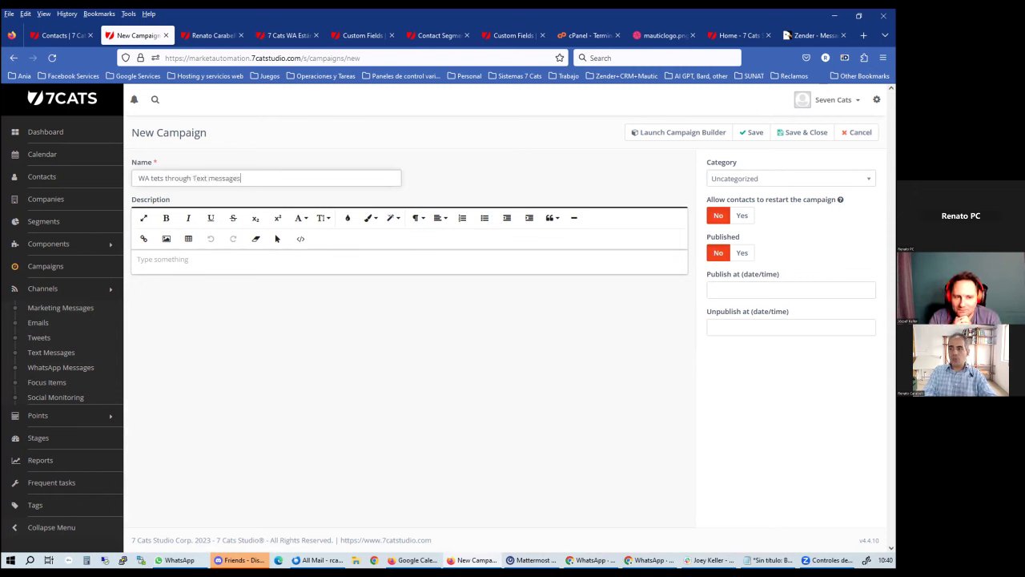
click(763, 178)
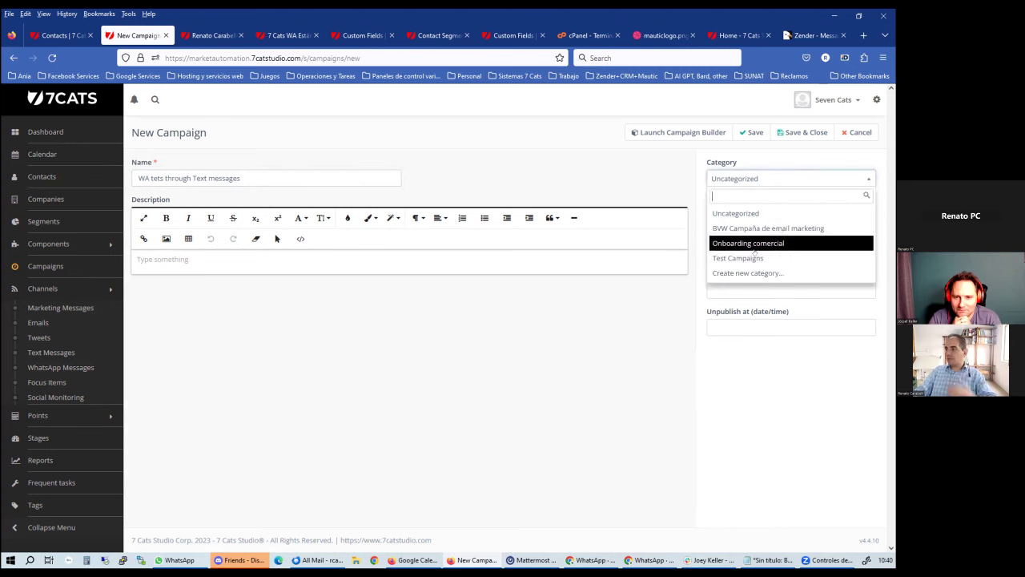
click(755, 257)
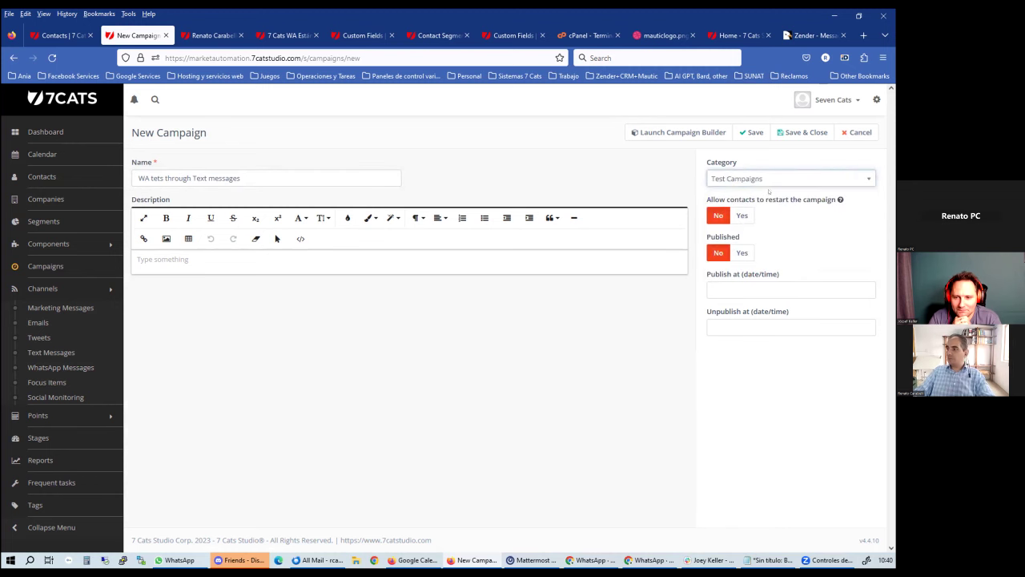
click(679, 134)
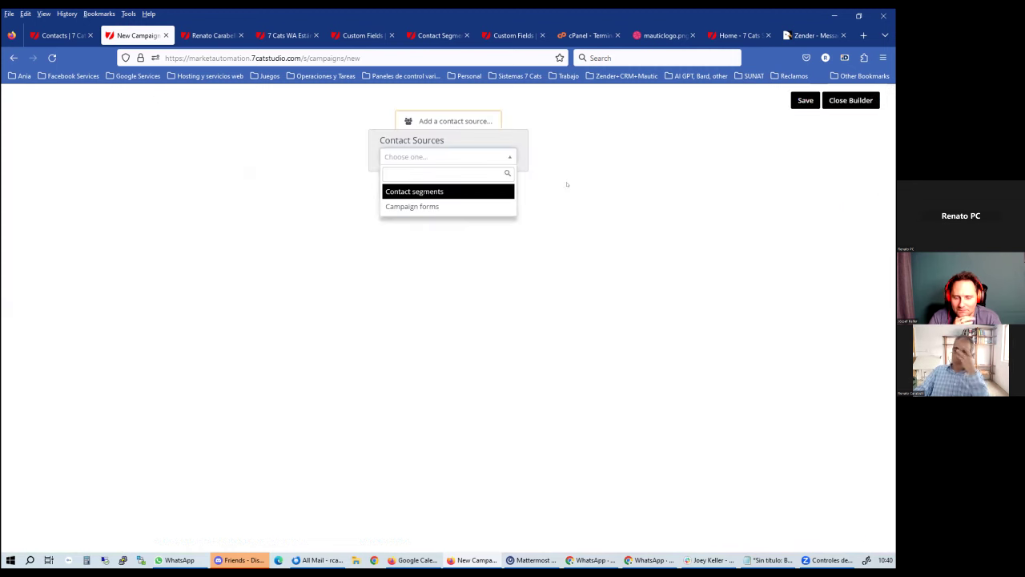
Set the test contact segment as the campaign's contact source
click(439, 191)
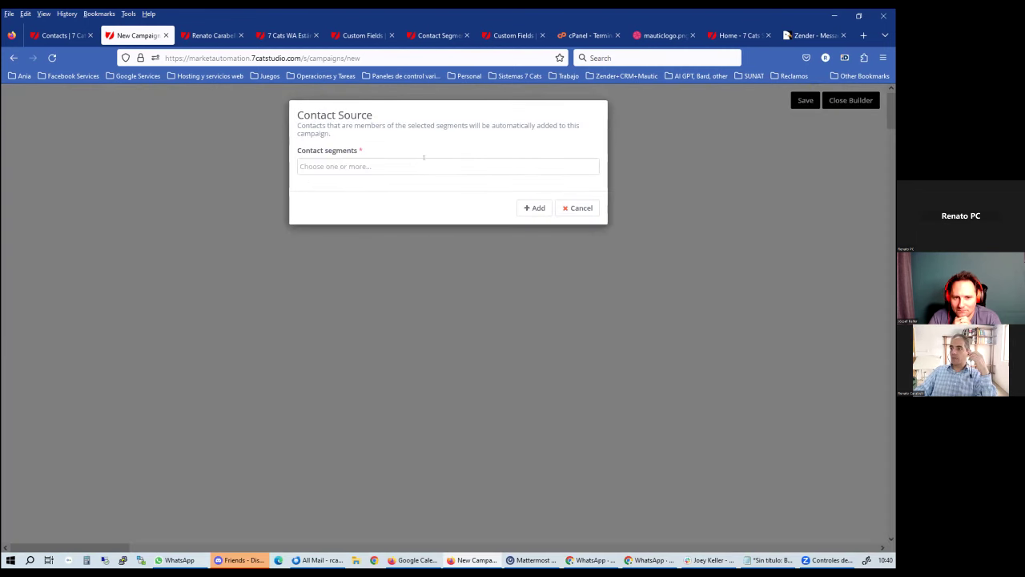
text(rena)
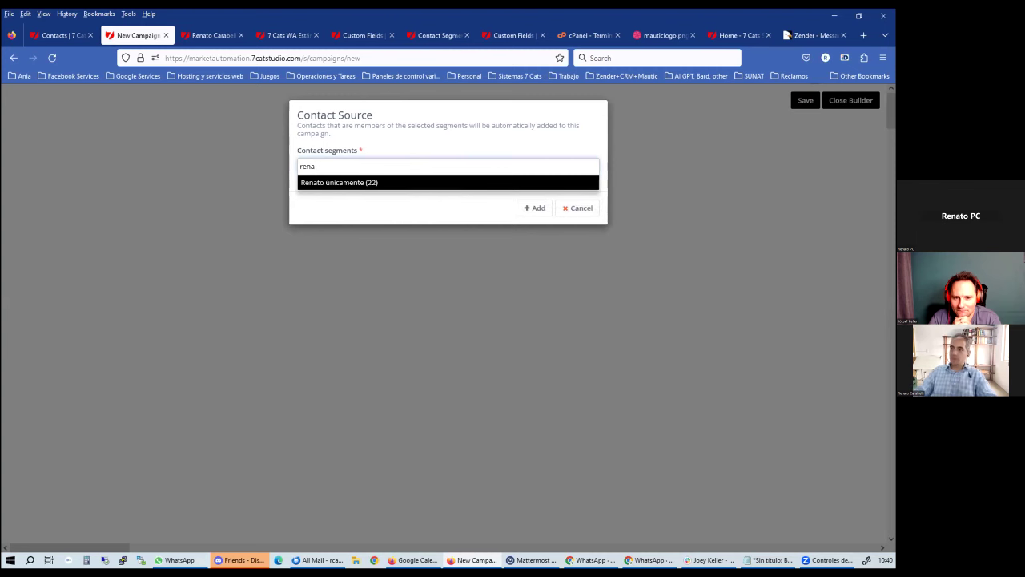
click(387, 182)
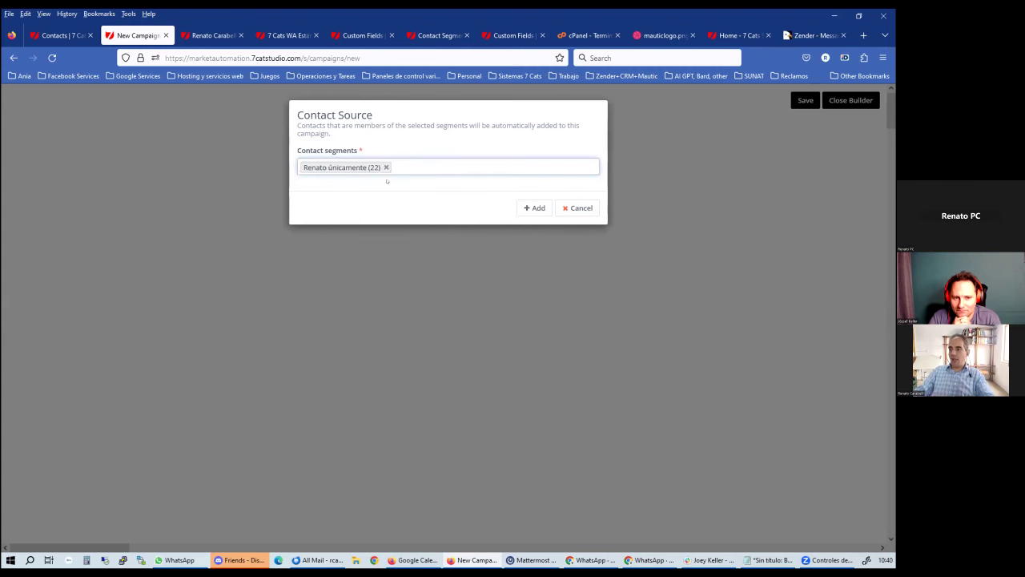
click(533, 208)
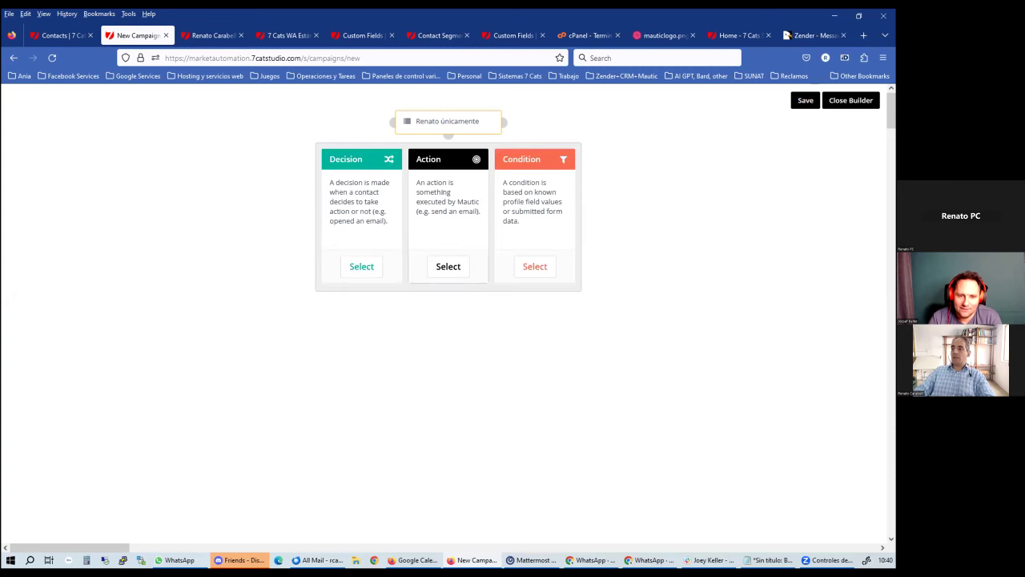
Add a Send text message action after the segment source
click(440, 262)
scroll(441, 265, down, 3)
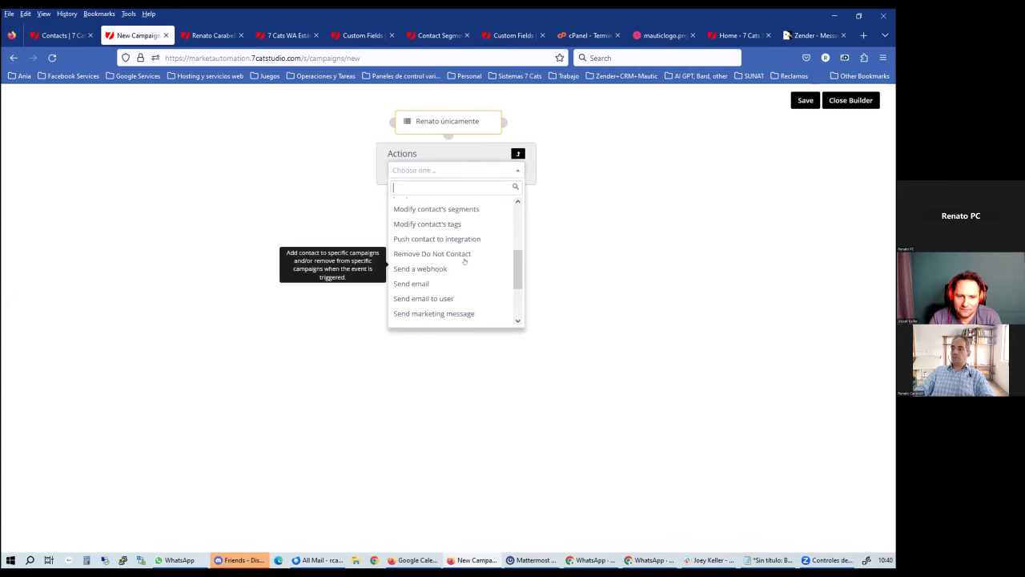
scroll(477, 296, down, 2)
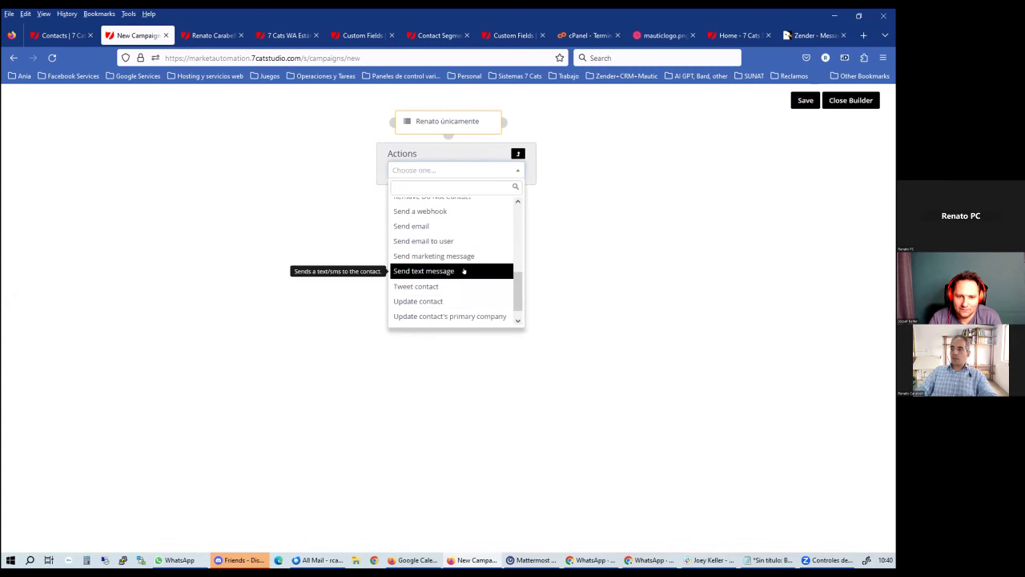
text(tex)
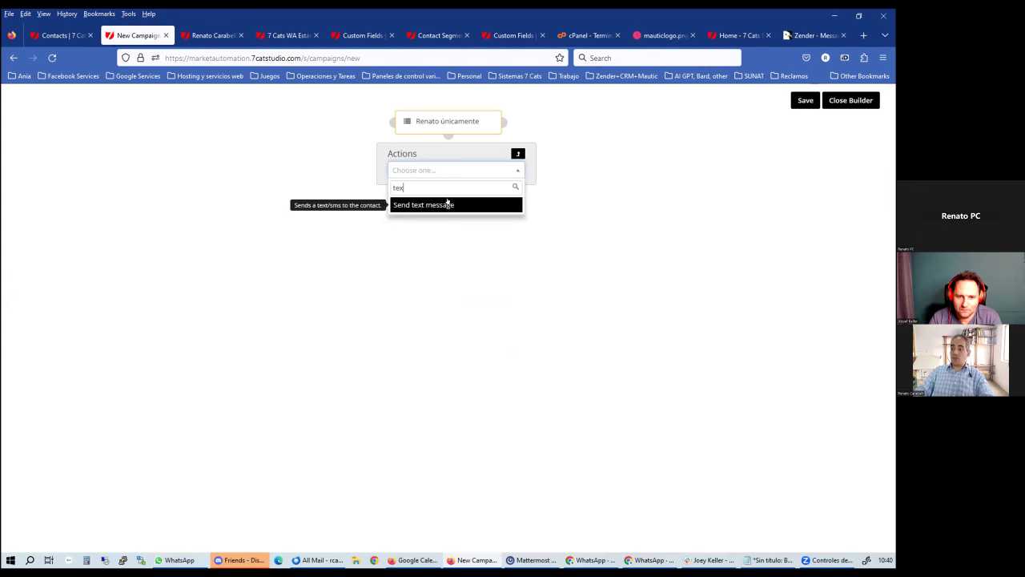
click(448, 204)
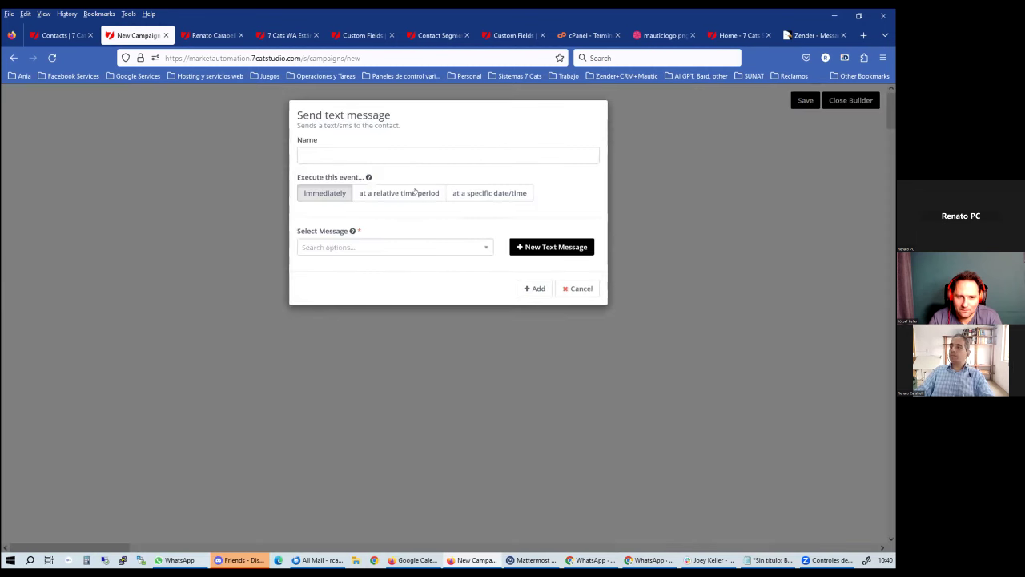
Name the action 20231117 and start a new text message from the message selector
click(346, 150)
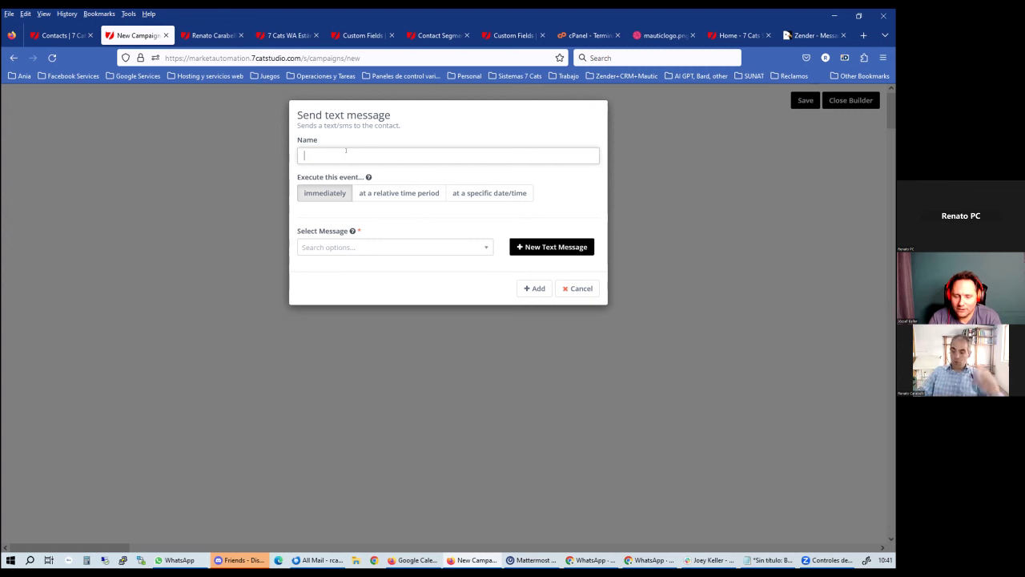
text(2023)
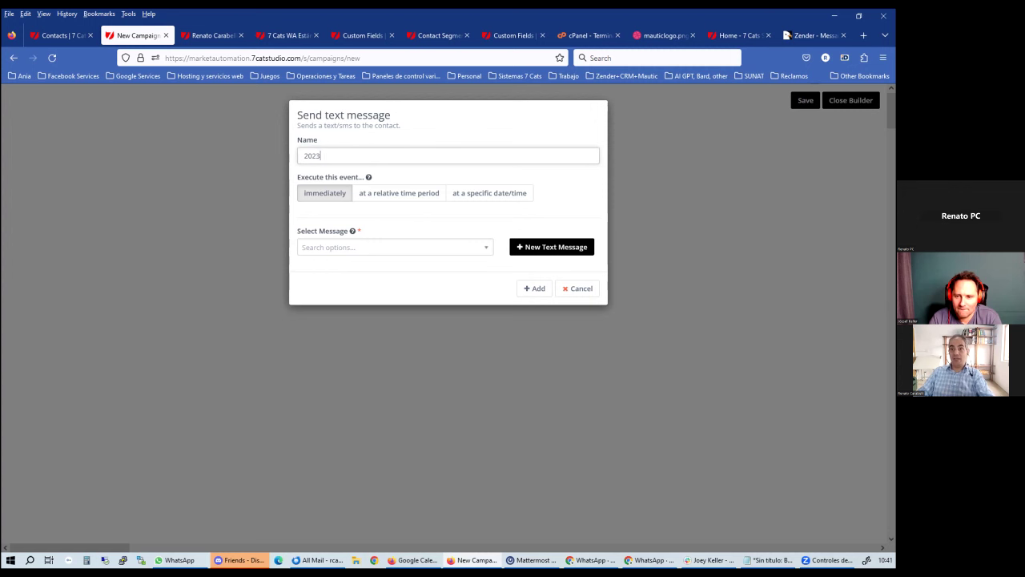
text(11)
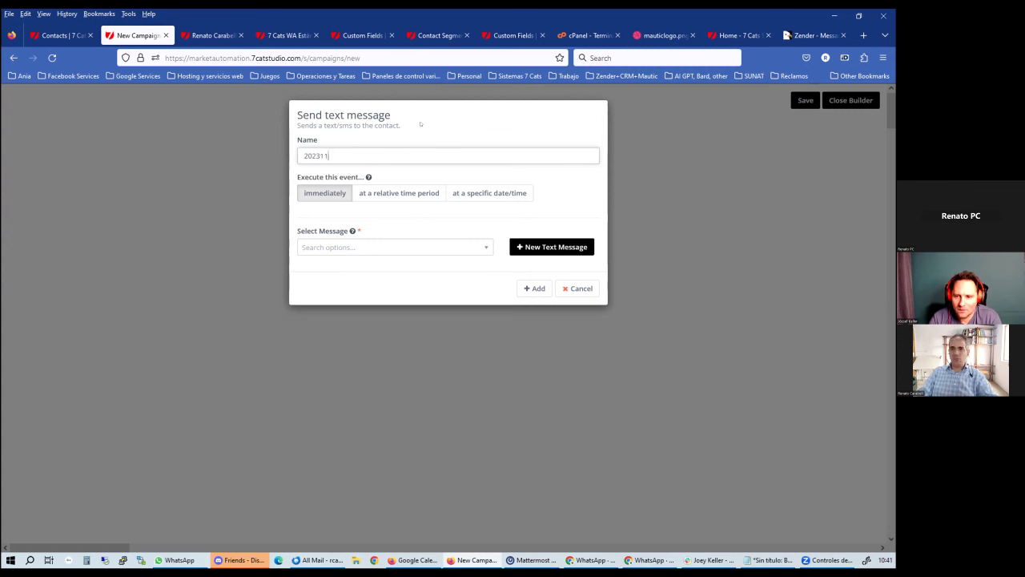
text(16)
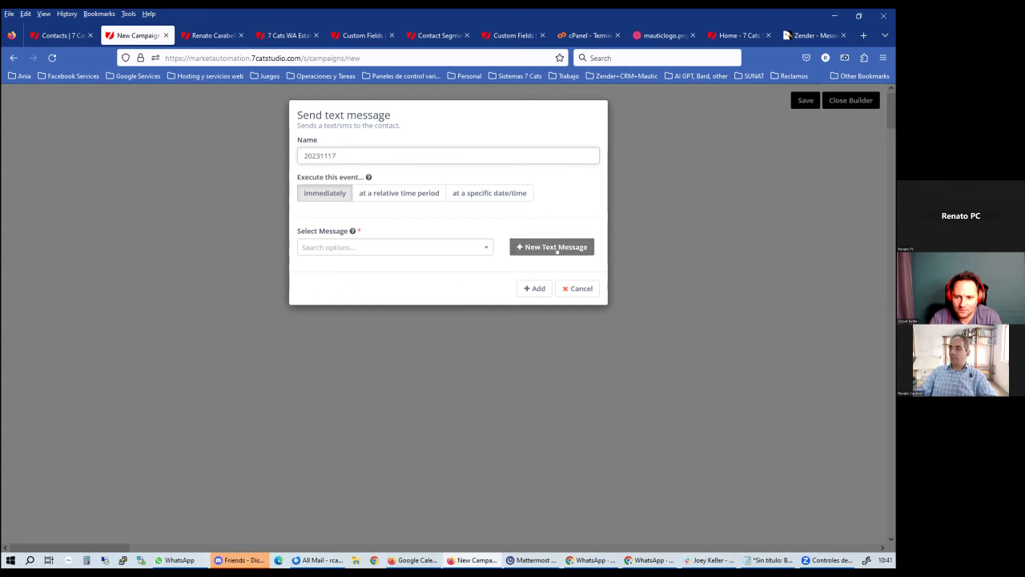
click(451, 247)
click(539, 248)
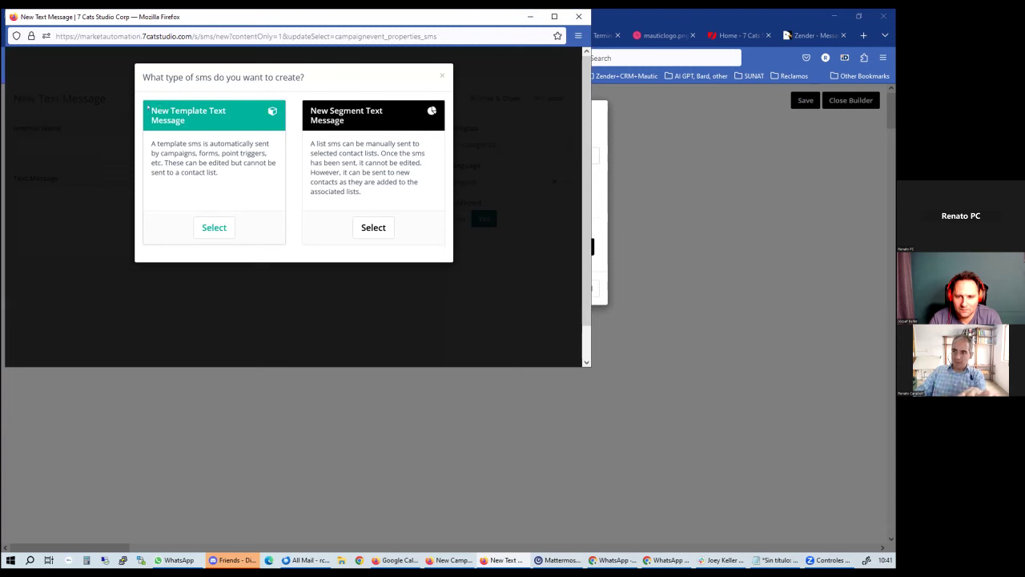
Create a template text message named 'Test Text to WA v03'
click(214, 227)
click(72, 140)
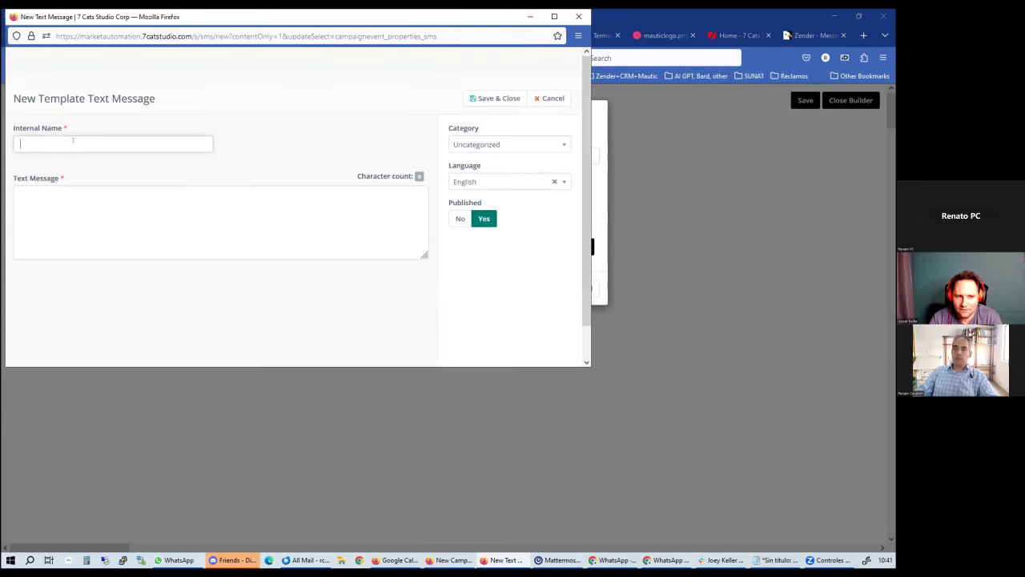
text(Test WA to)
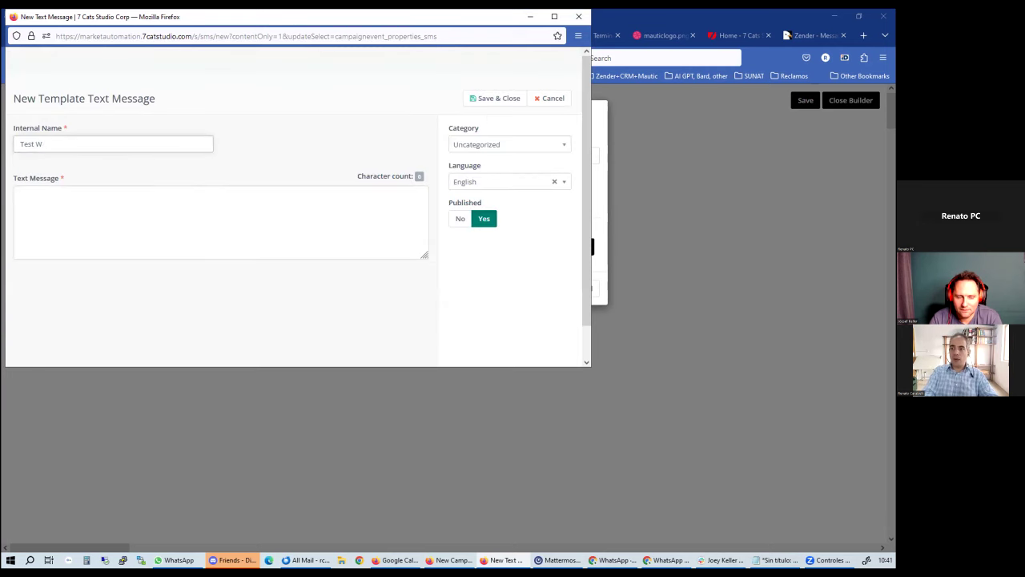
key(BackSpace)
key(BackSpace)
key(BackSpace)
key(BackSpace)
key(BackSpace)
text(Te)
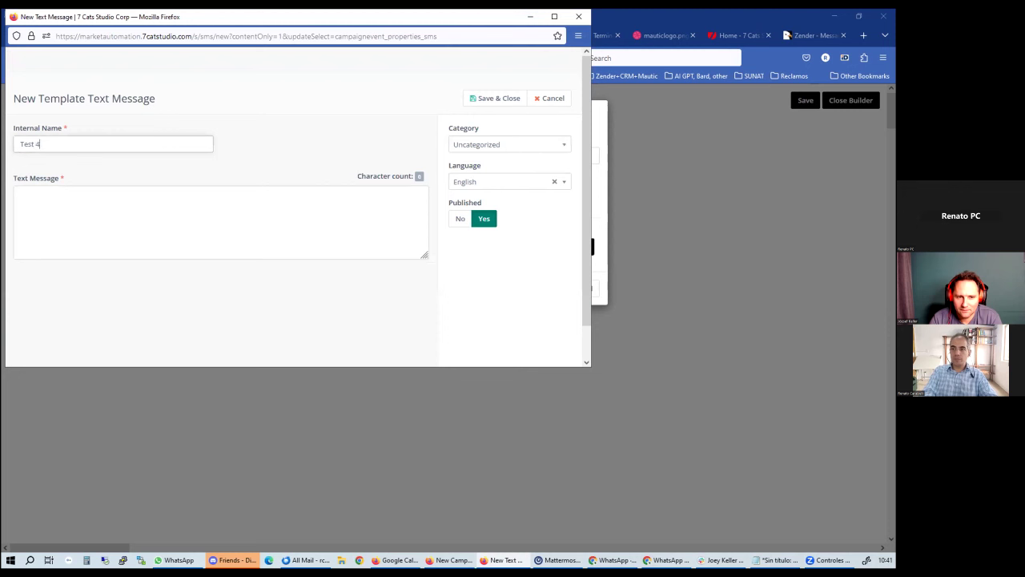
text(xt to WA v034)
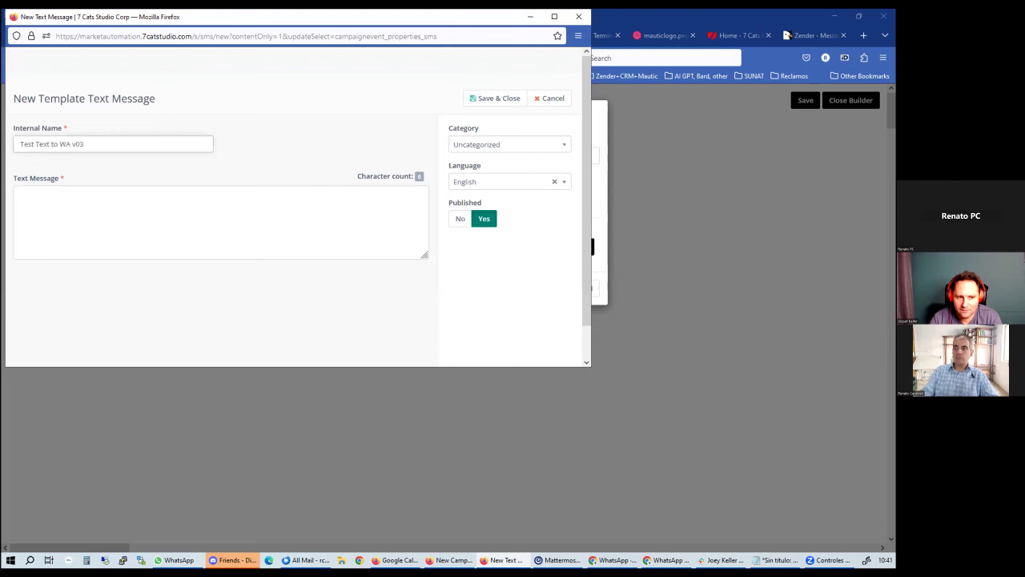
Write 'Hello {contactfield=firstname},', a TXT to WA test line, the 7catstudio.com link, and 'This is an image:'
click(98, 224)
text(Hello)
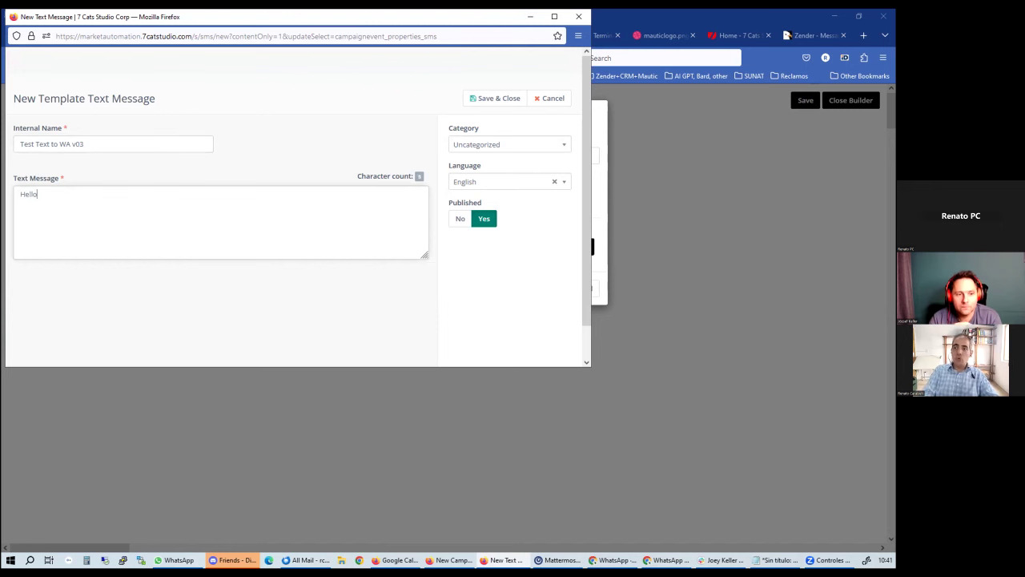
text( {)
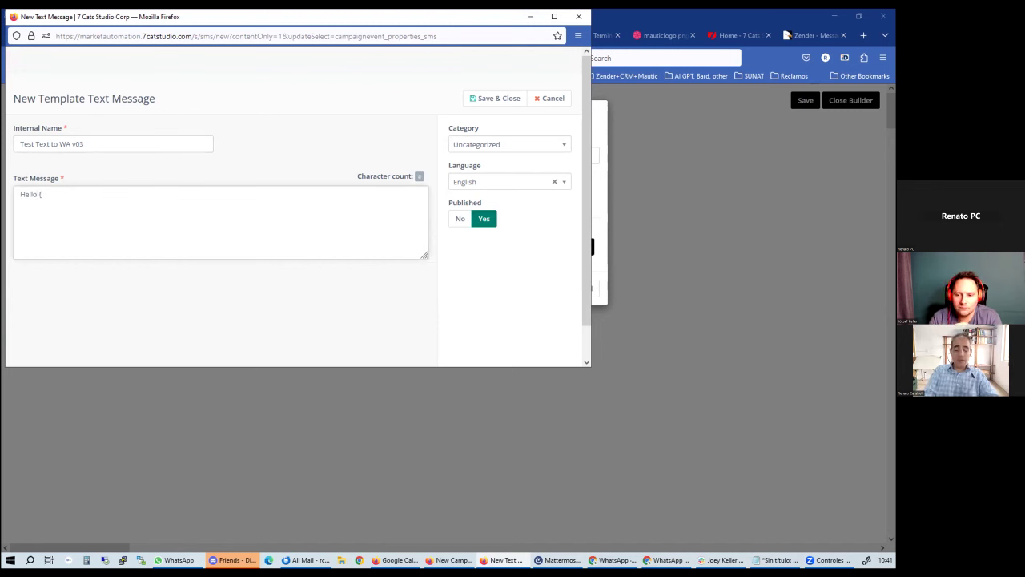
text(contactfie)
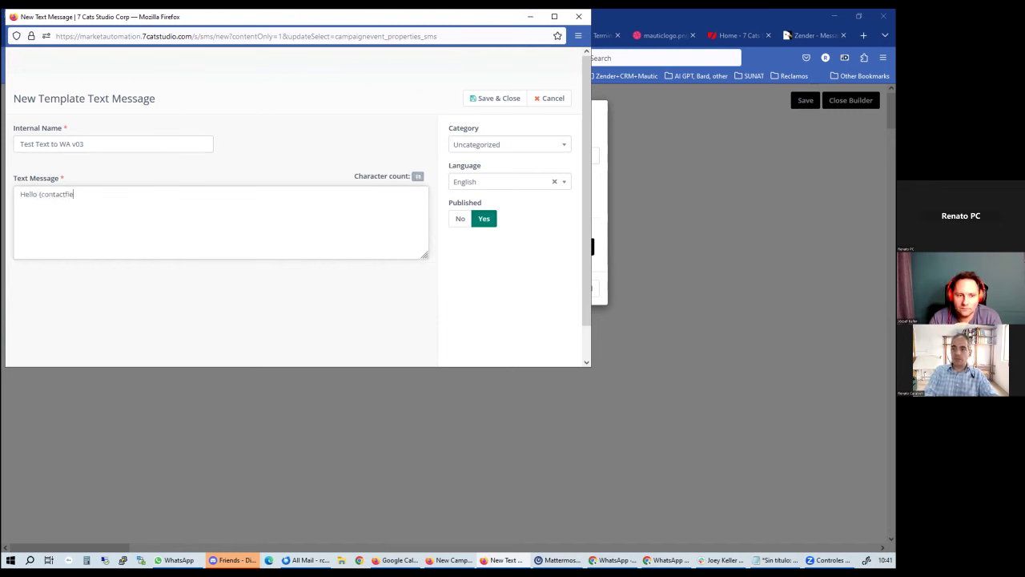
text(ld=)
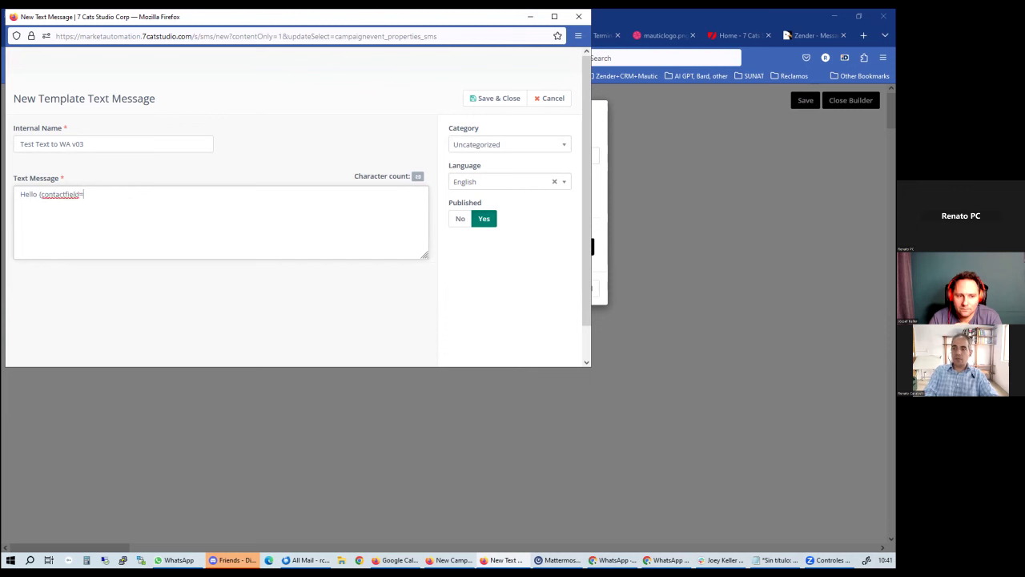
text(firstname)
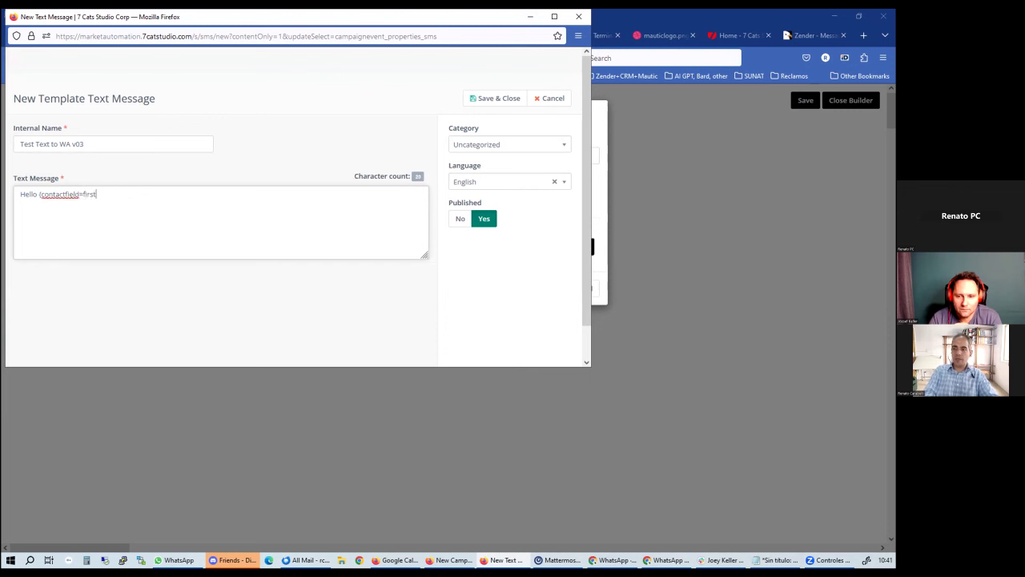
text(})
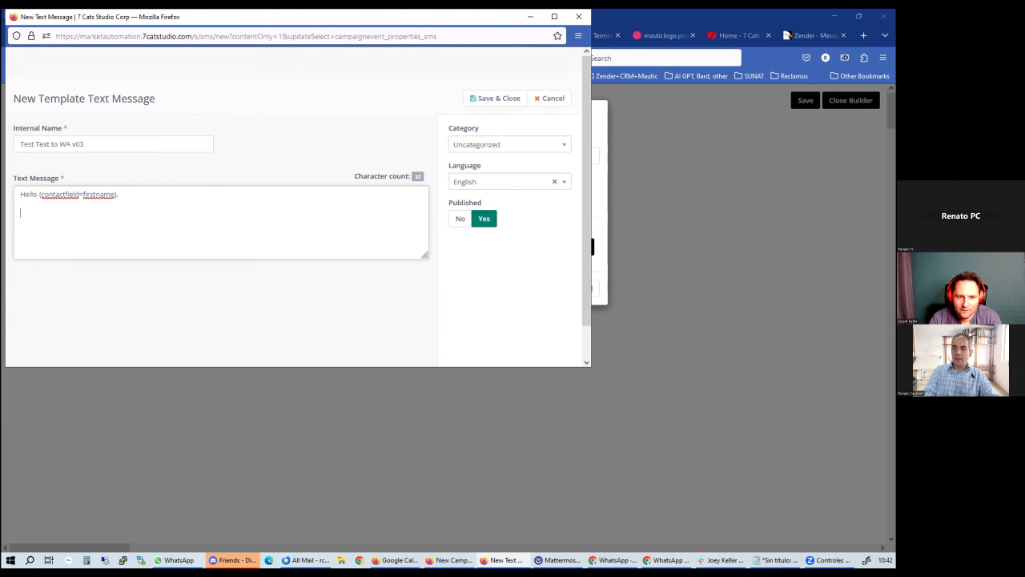
text(,)
key(Return)
key(Return)
text(Here is )
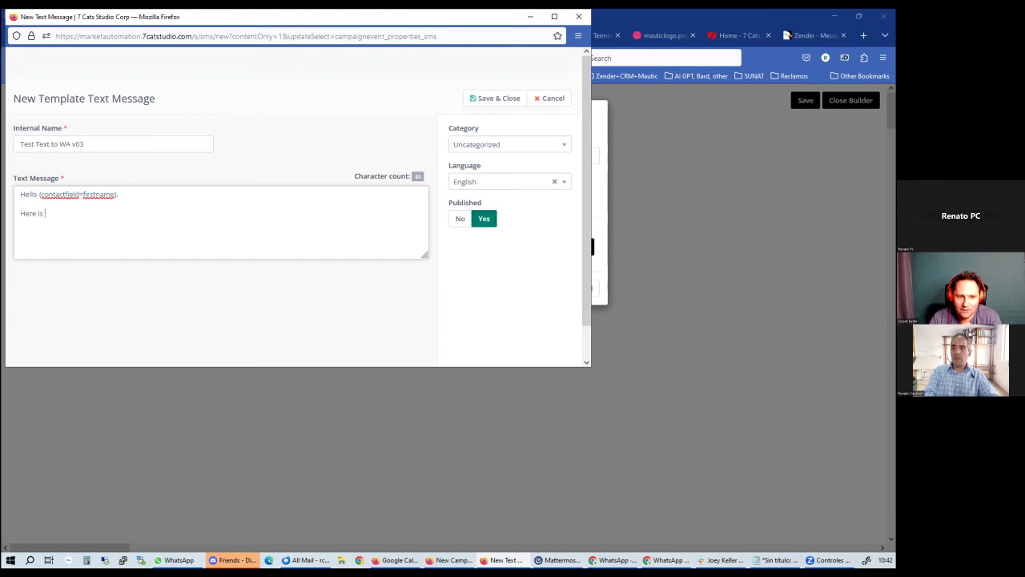
text(a message to texst)
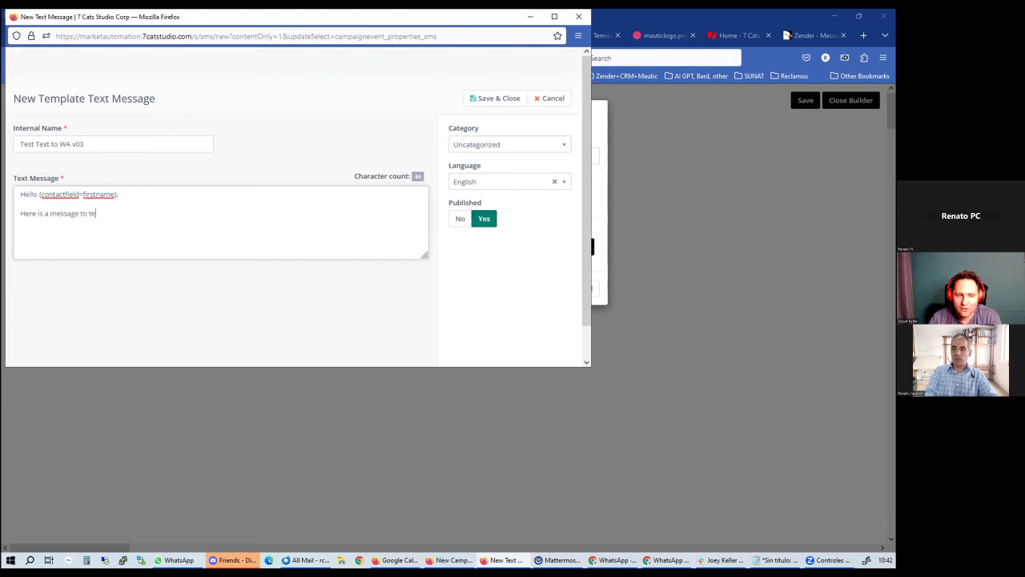
key(BackSpace)
key(BackSpace)
key(BackSpace)
text(st TXT)
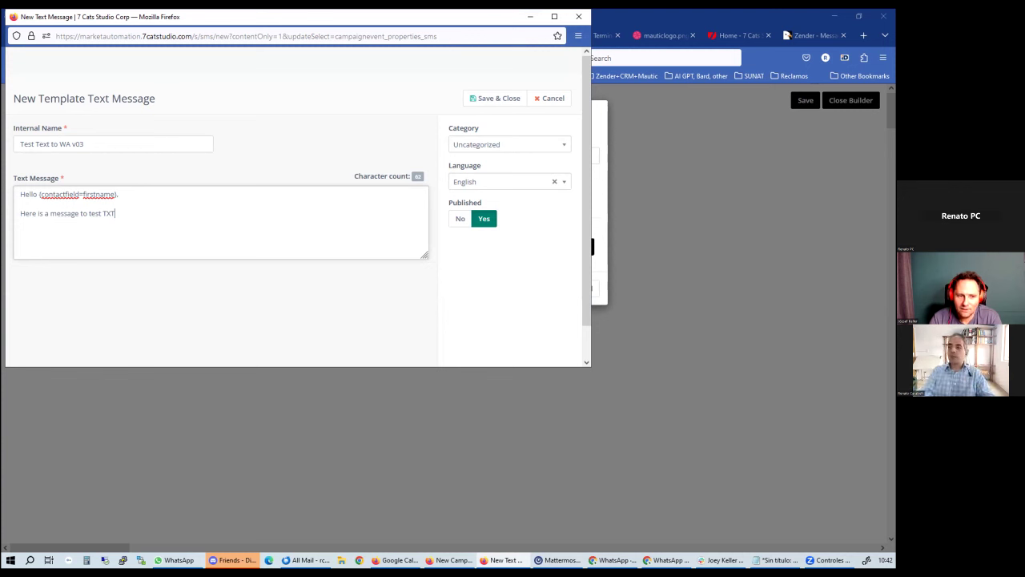
text(to W)
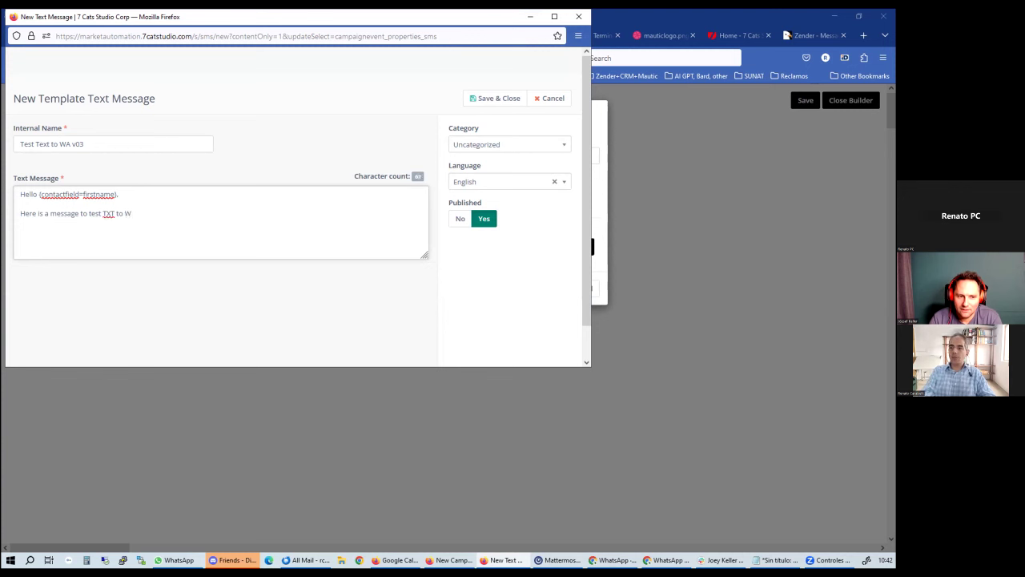
text(A in Mautic  )
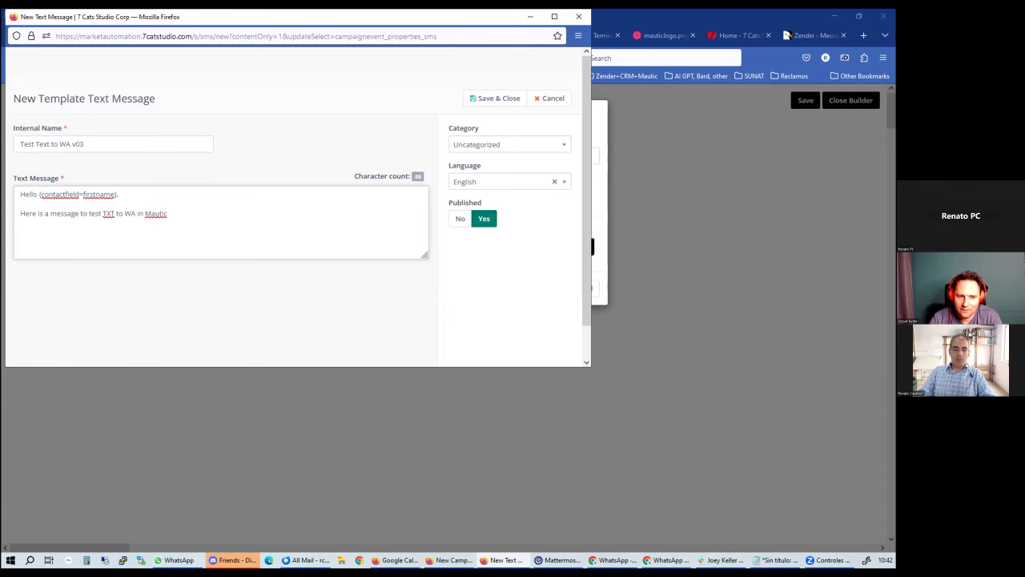
text(This )
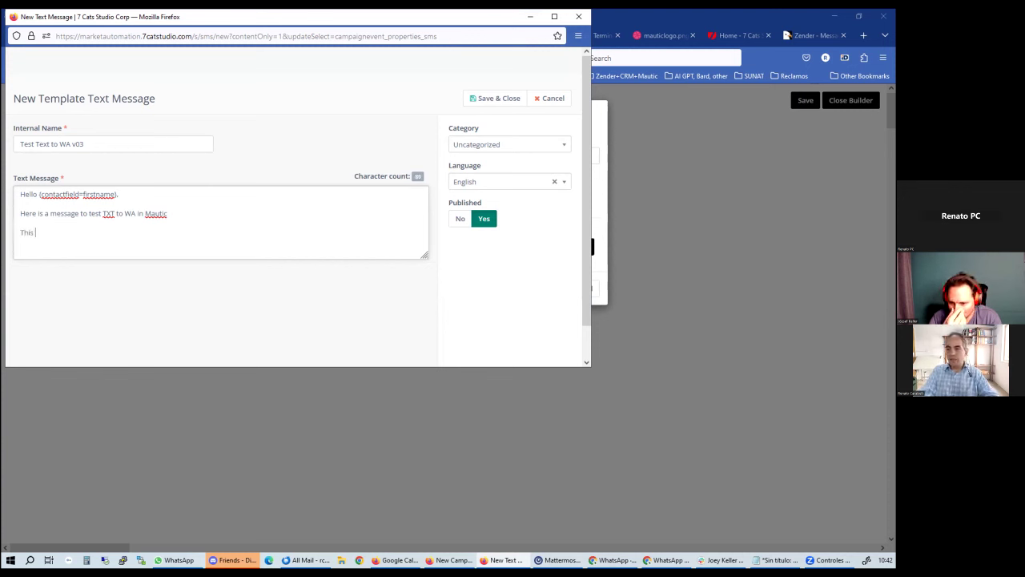
text(is a lin)
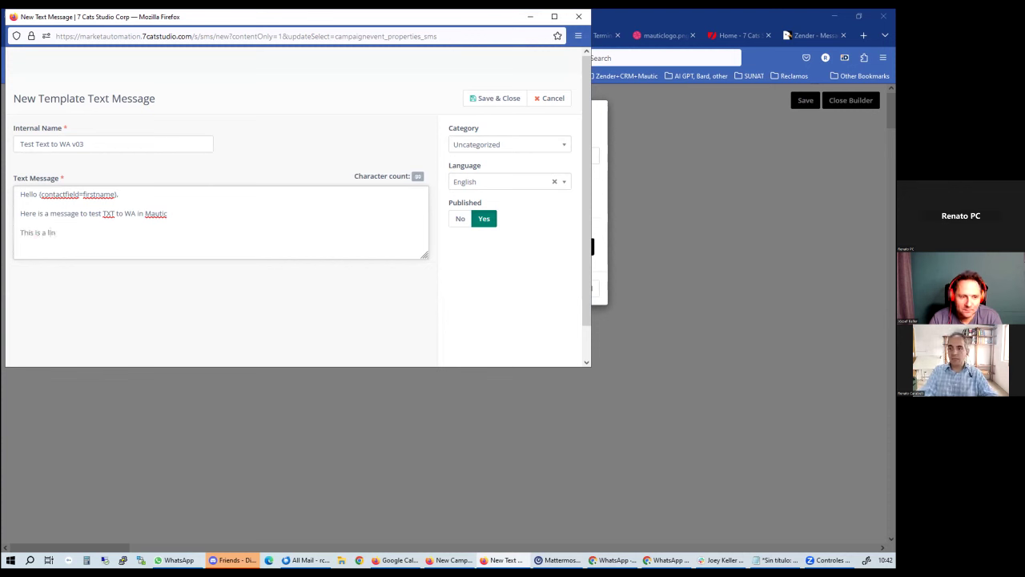
text(k: htt)
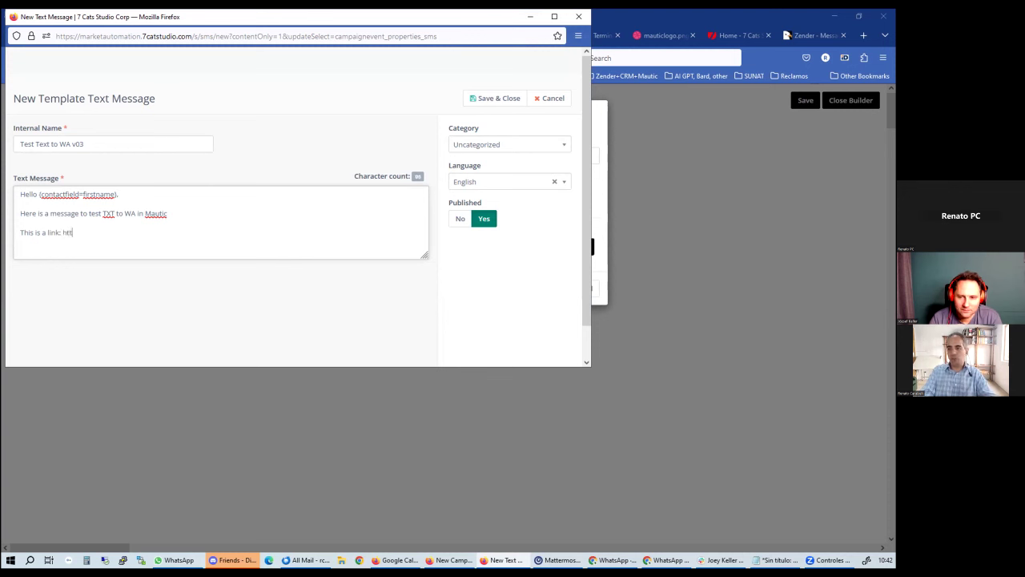
text(p://www.7catstudio.com)
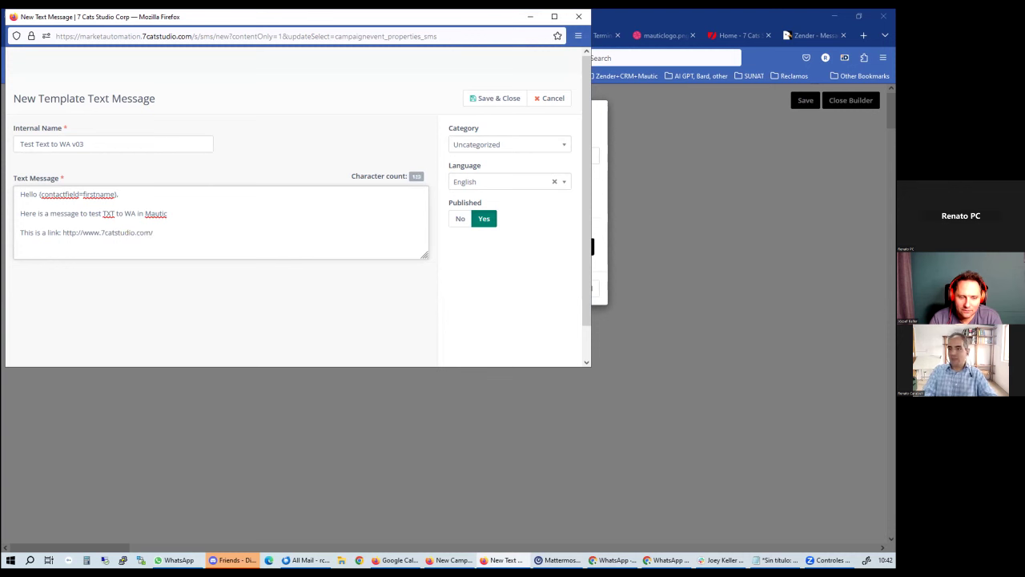
text(/)
key(Return)
key(Return)
text(This is)
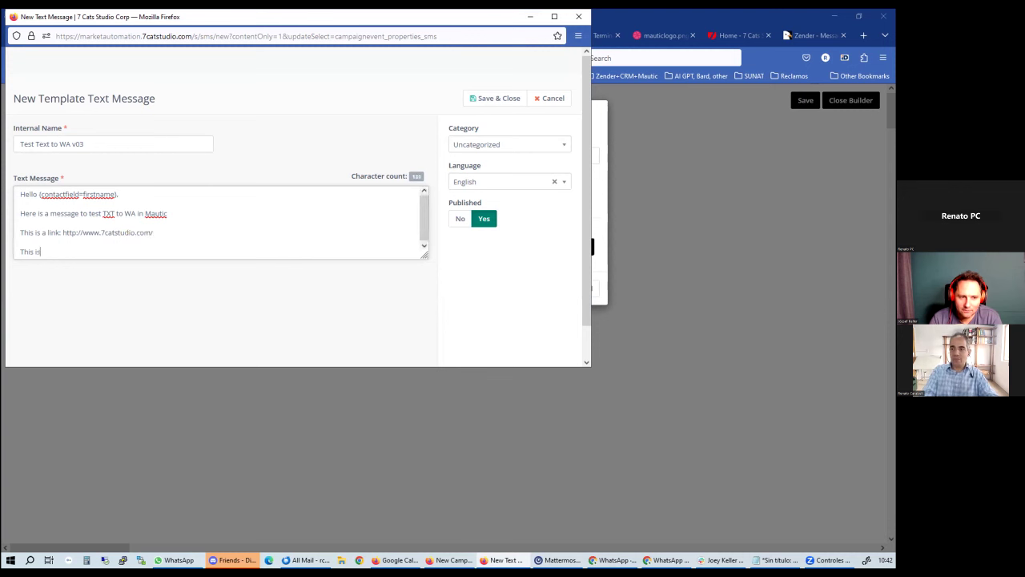
text( an image)
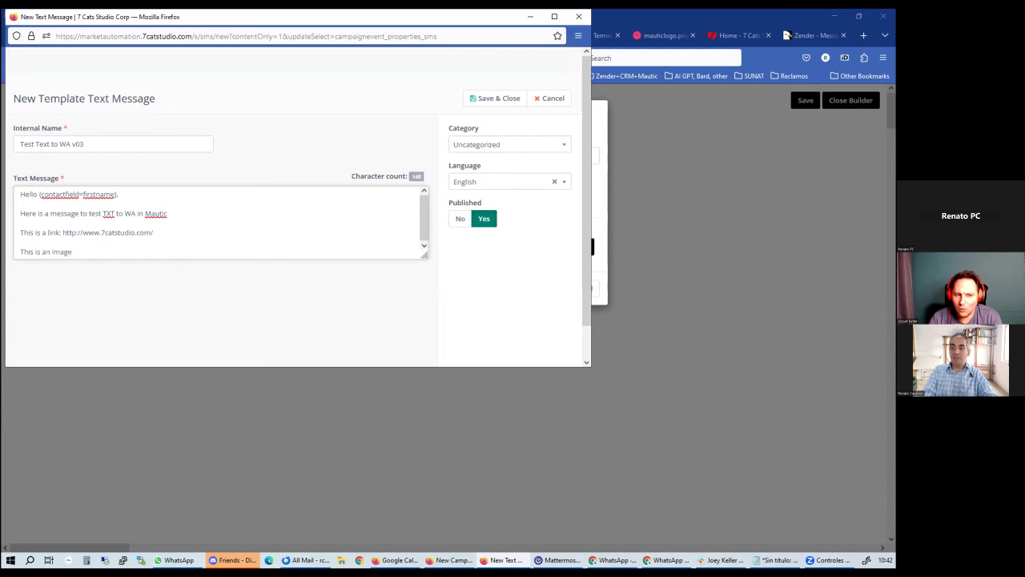
text(:)
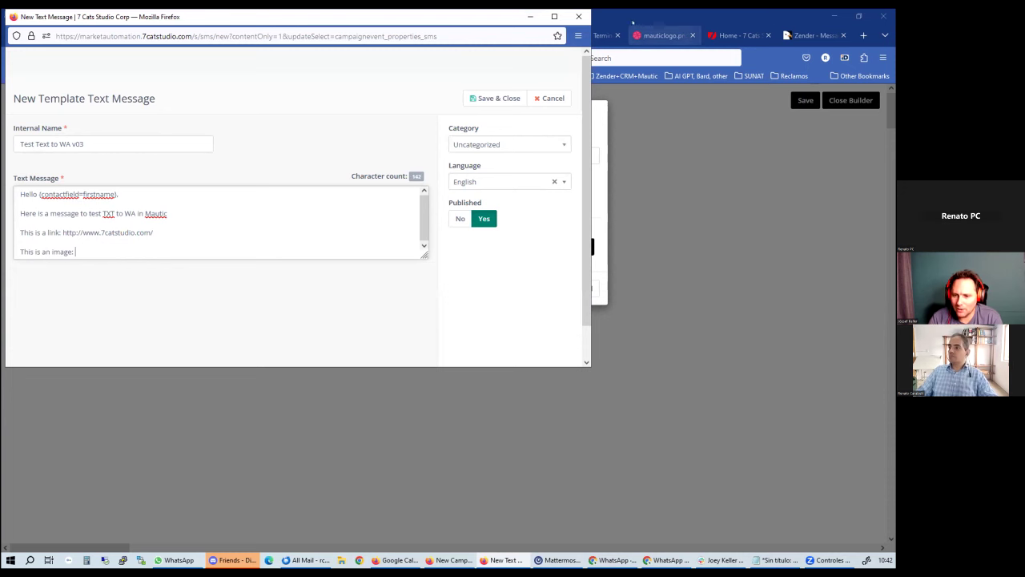
Paste the mauticlogo.png image URL after the message's image line
click(643, 36)
click(321, 58)
key(ctrl+c)
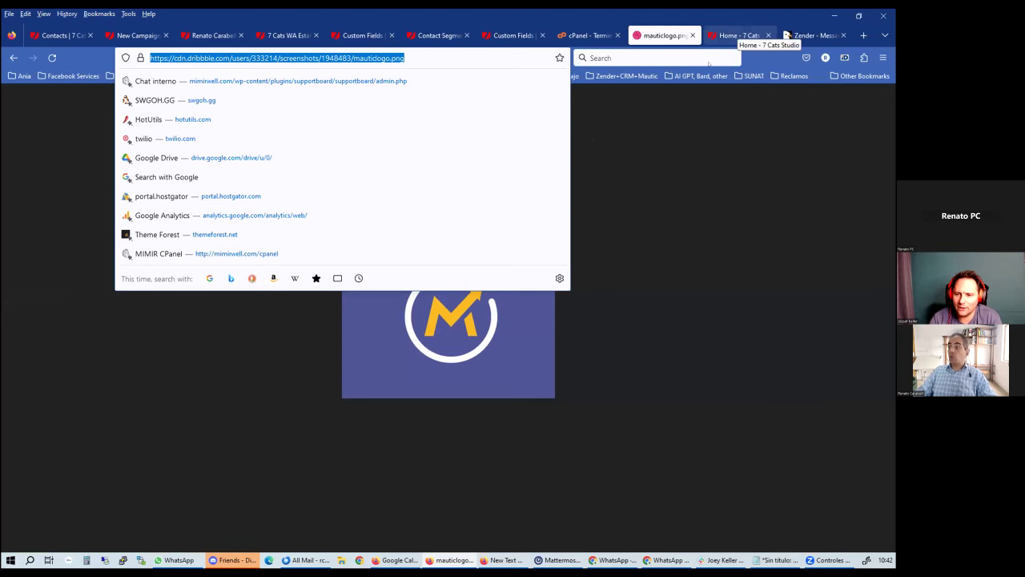
click(776, 32)
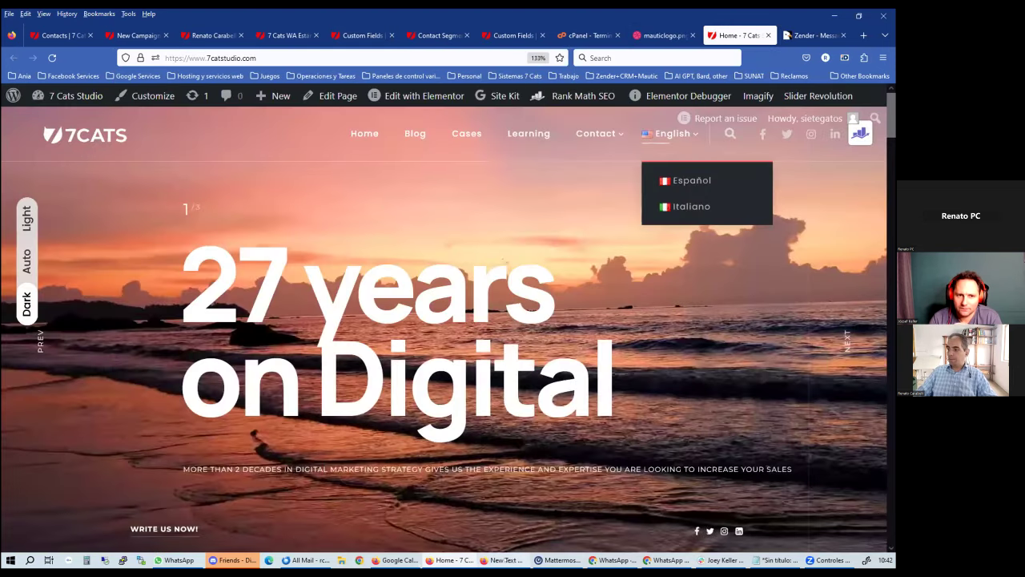
click(505, 560)
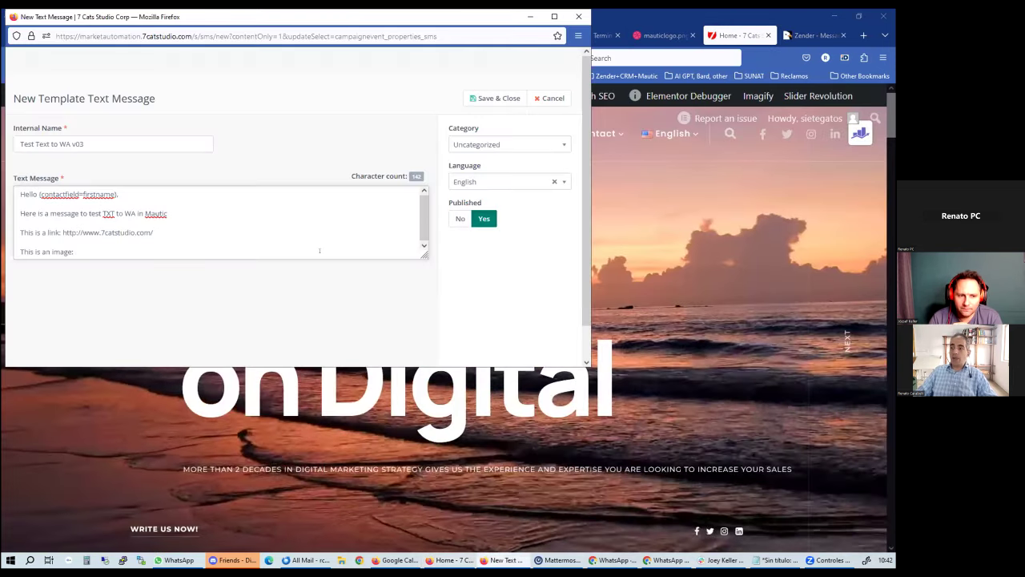
key(ctrl+v)
key(Return)
key(Return)
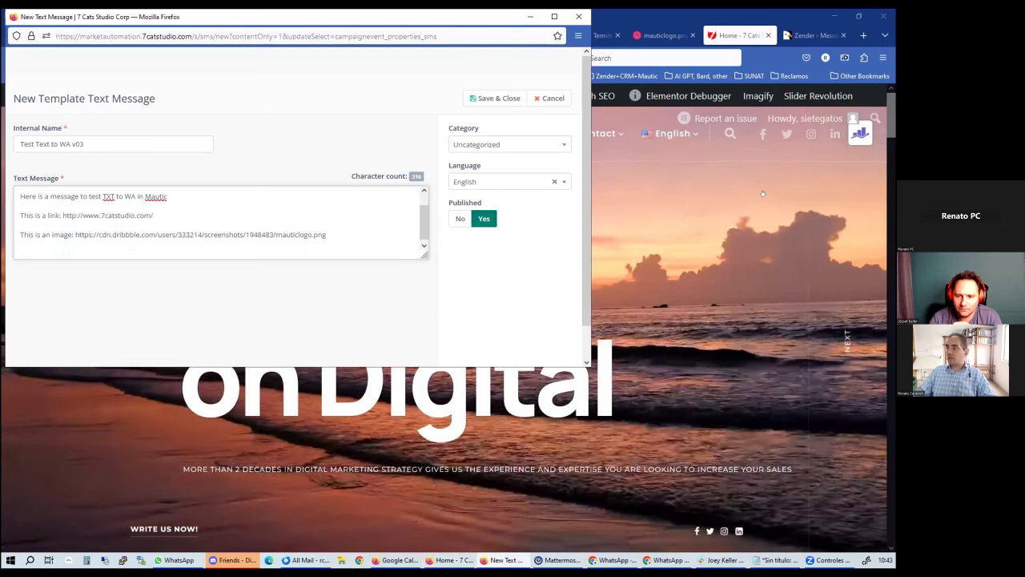
Open a Liga contra el Cancer case photo from 7catstudio.com in a new tab
click(763, 192)
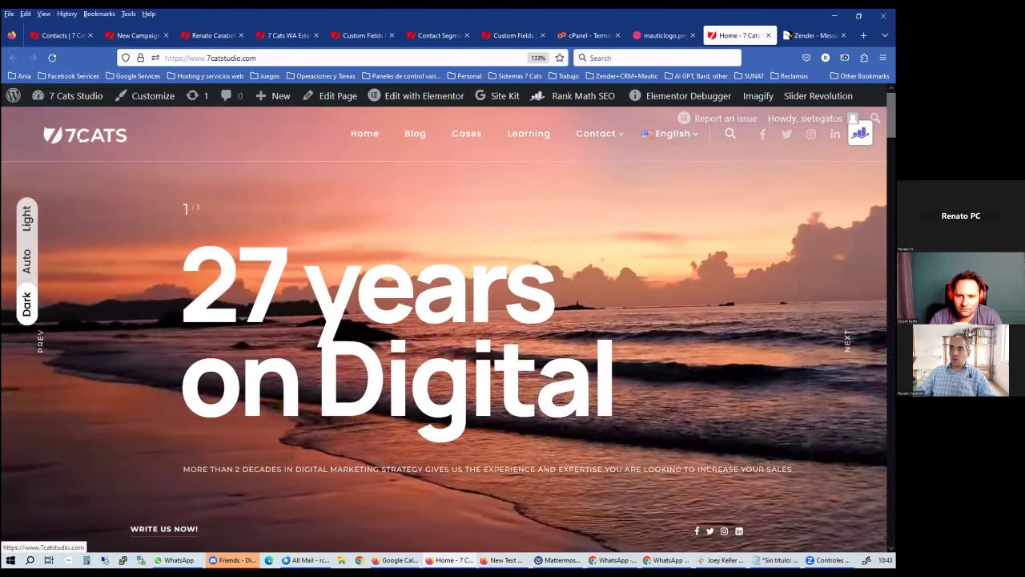
right_click(57, 136)
right_click(67, 127)
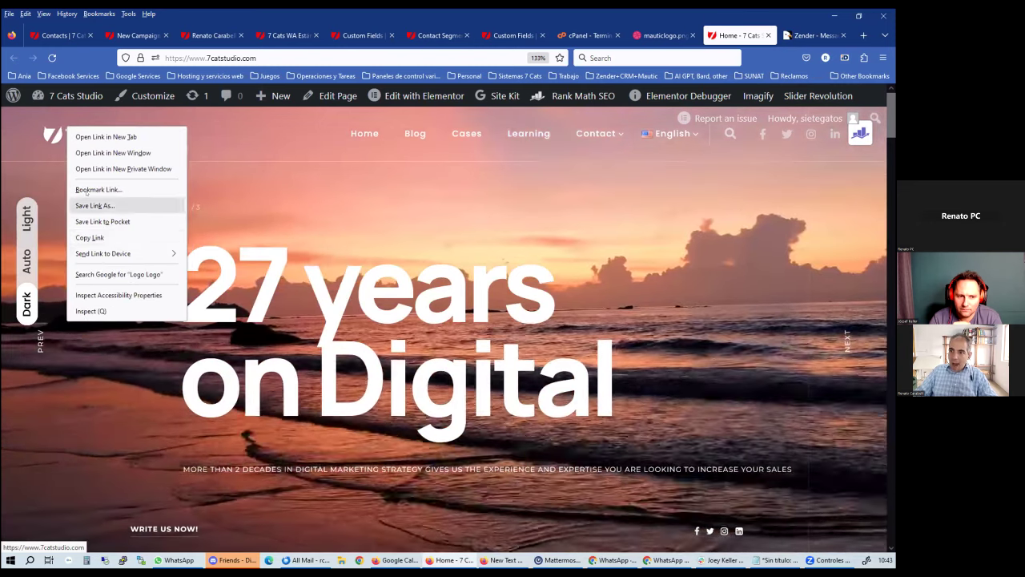
key(Escape)
right_click(51, 129)
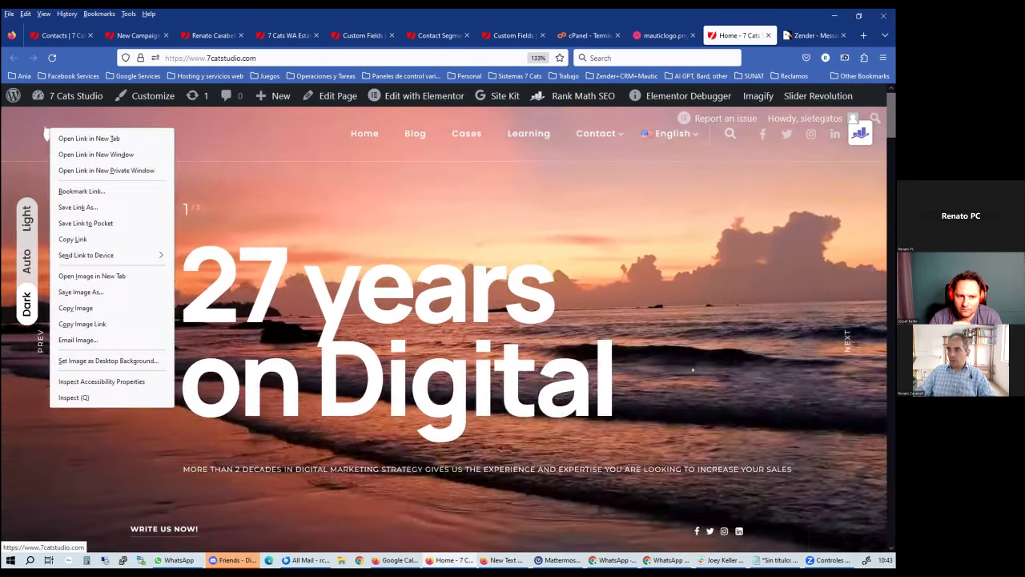
click(294, 320)
scroll(448, 286, down, 10)
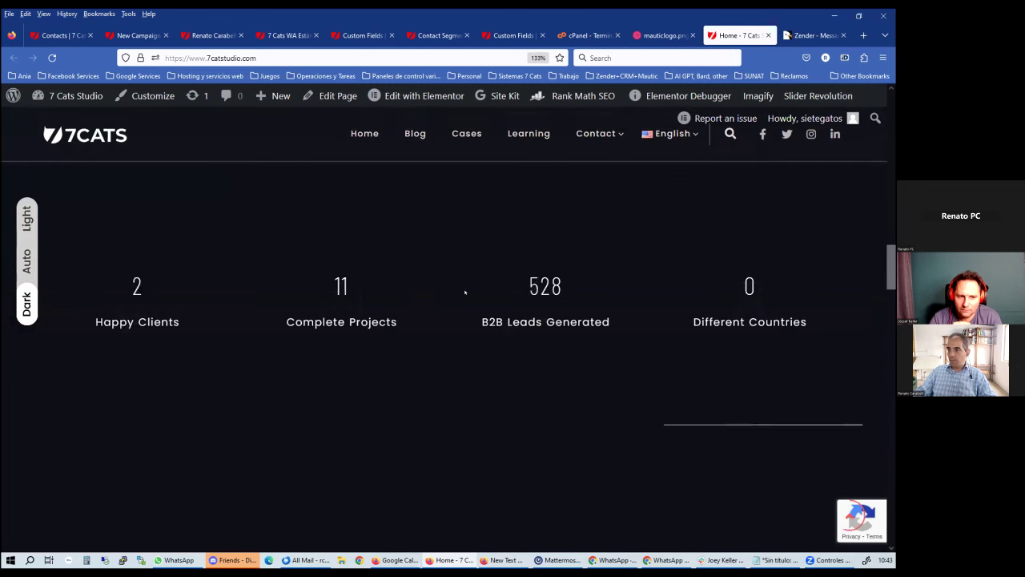
scroll(472, 307, down, 3)
right_click(372, 270)
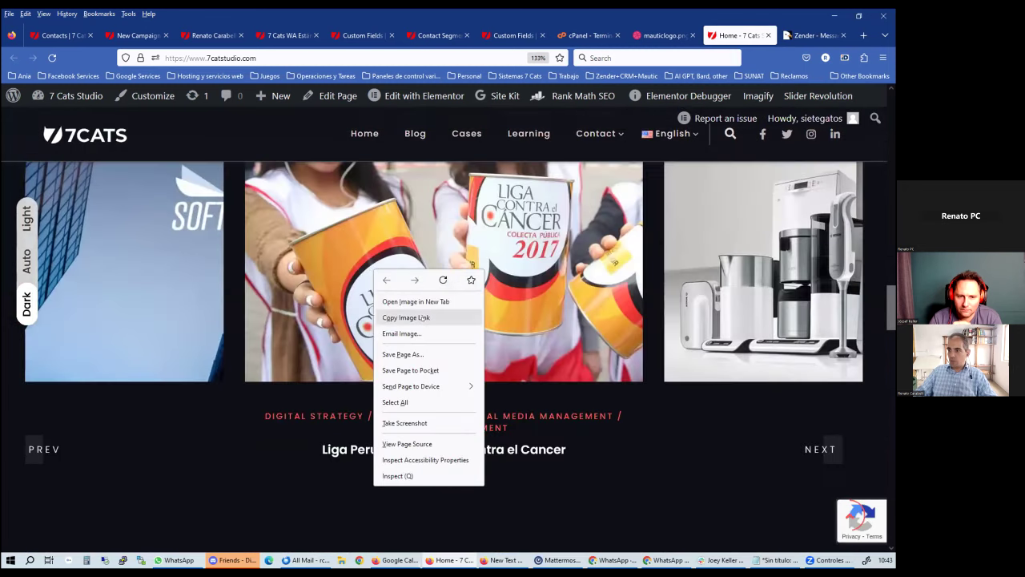
click(437, 298)
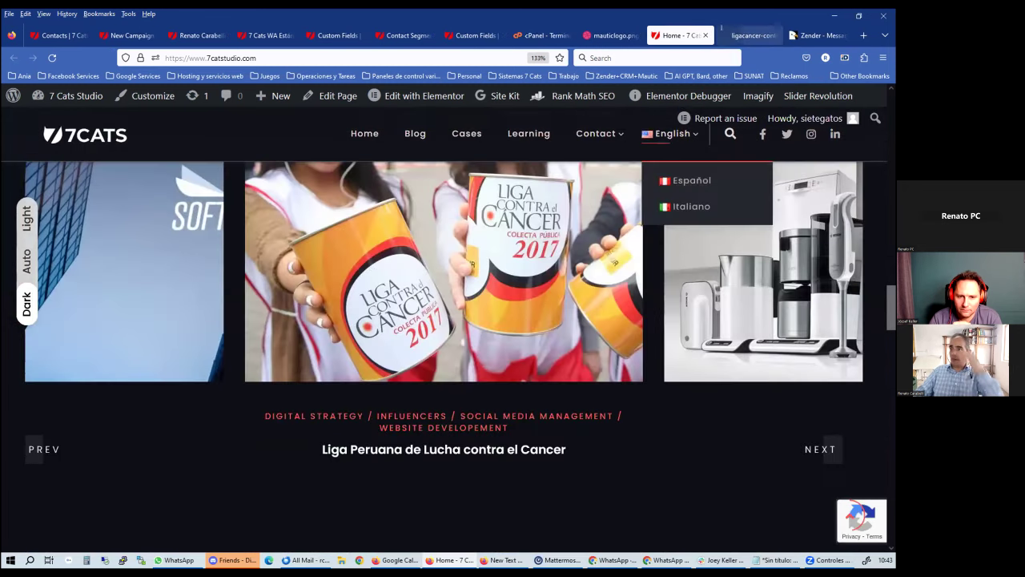
Copy the case photo's web address and return to the text message form
click(745, 35)
click(456, 56)
key(ctrl+c)
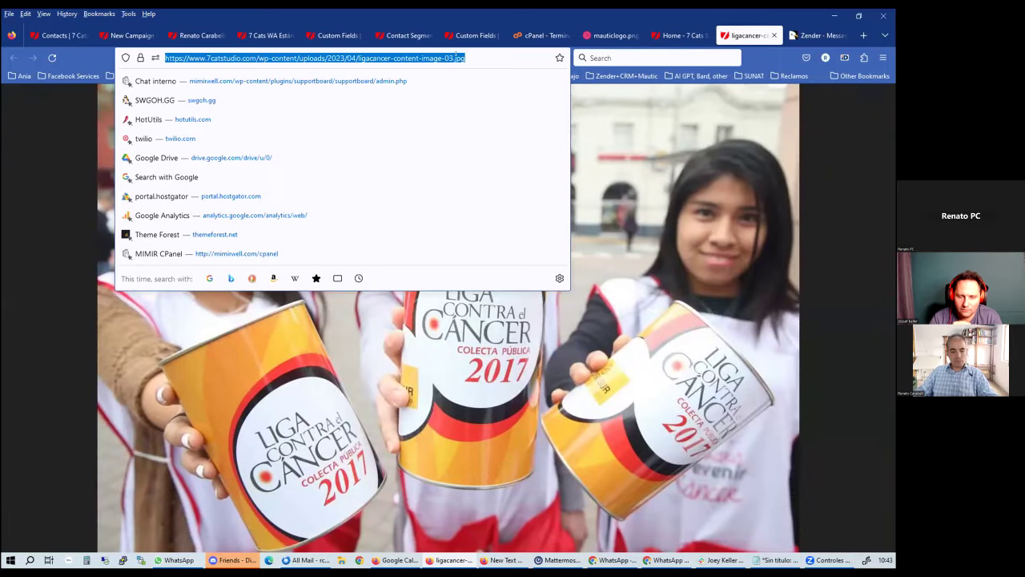
click(704, 412)
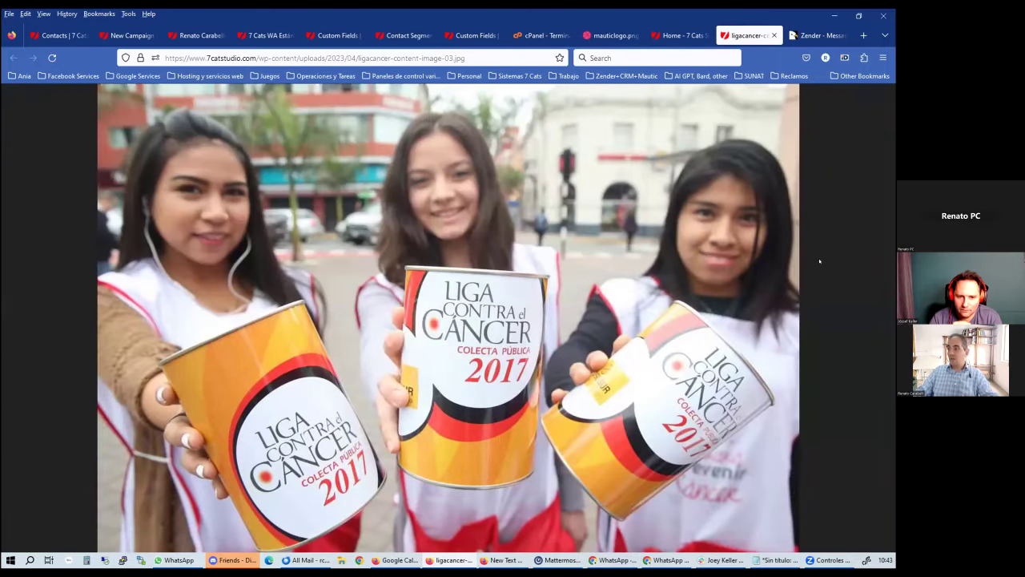
click(612, 35)
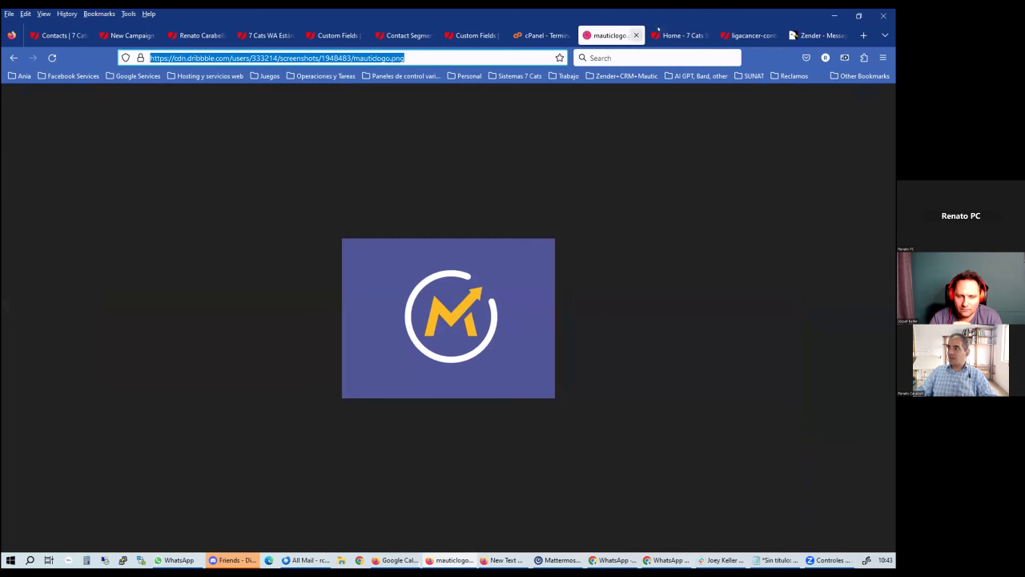
click(503, 560)
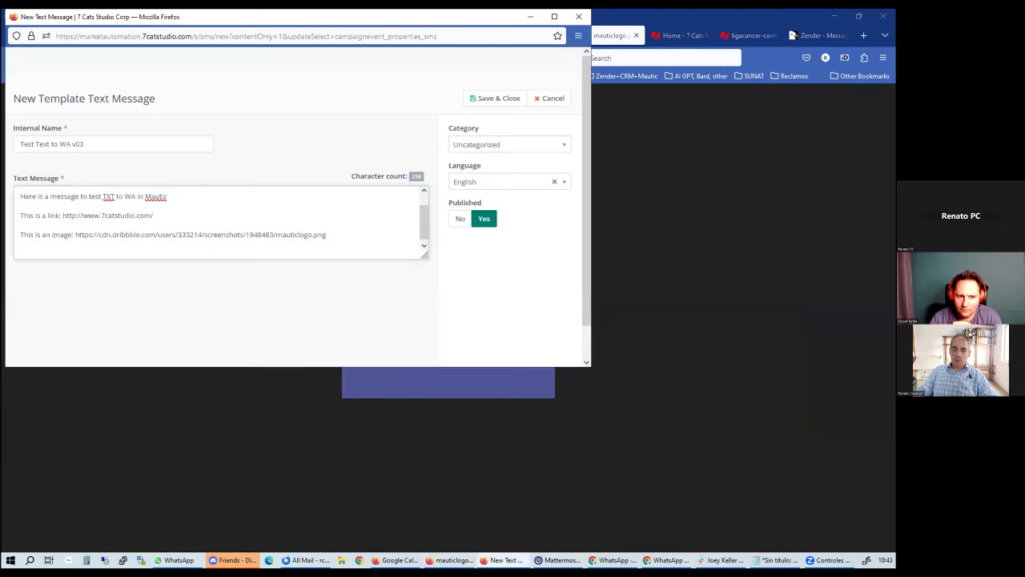
text(This is)
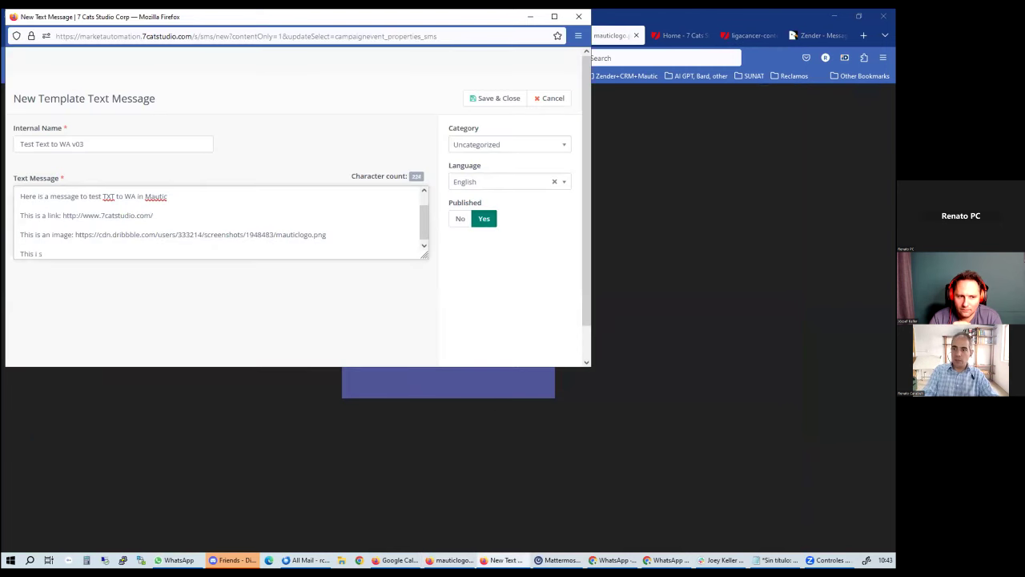
text( another image:)
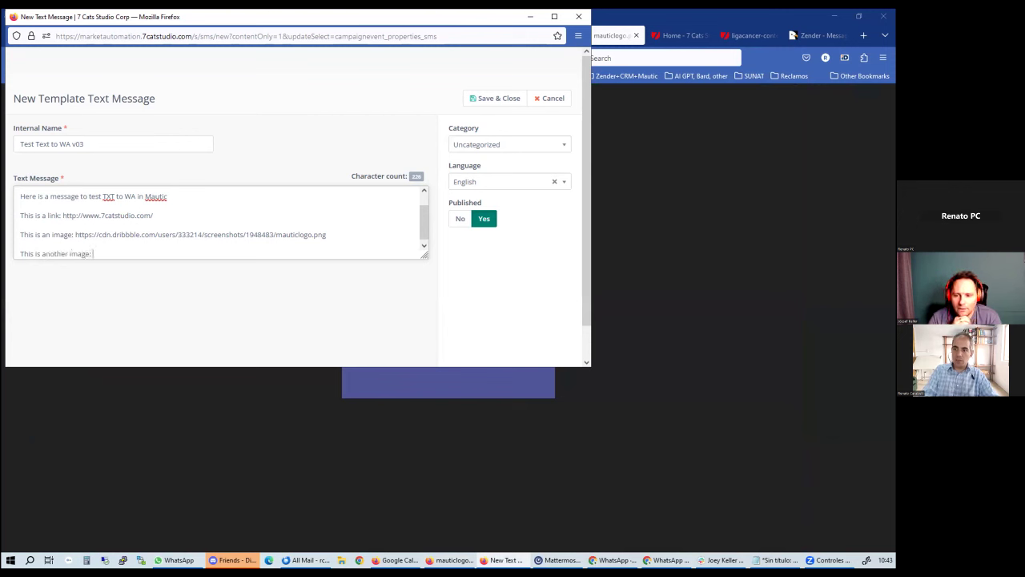
key(ctrl+v)
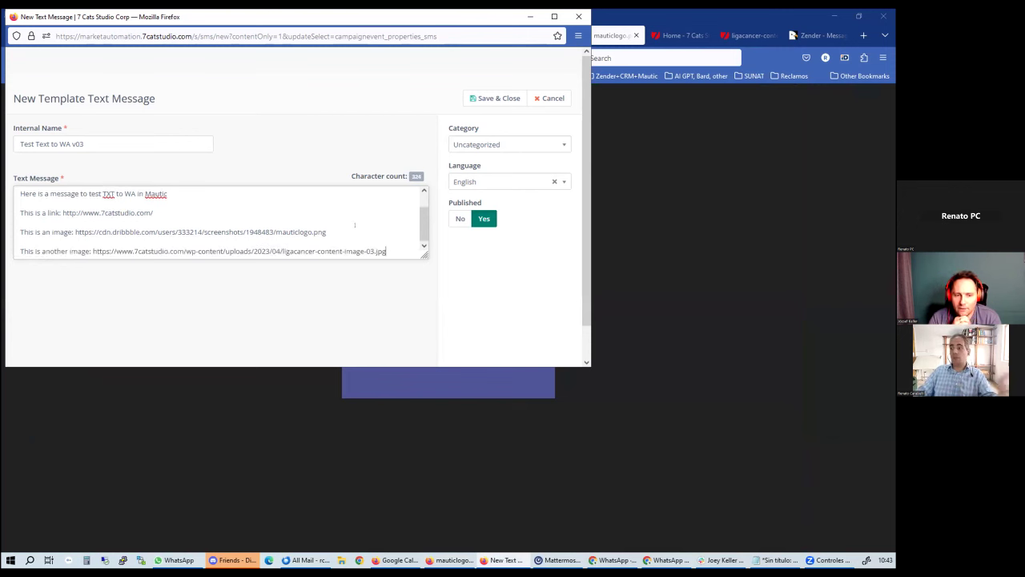
key(Return)
key(Return)
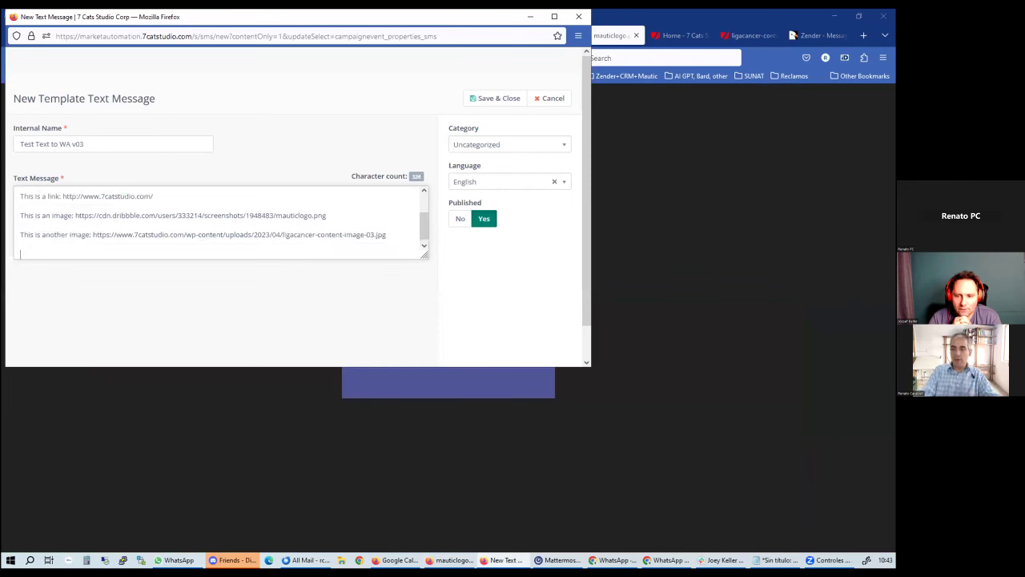
text(This is another U)
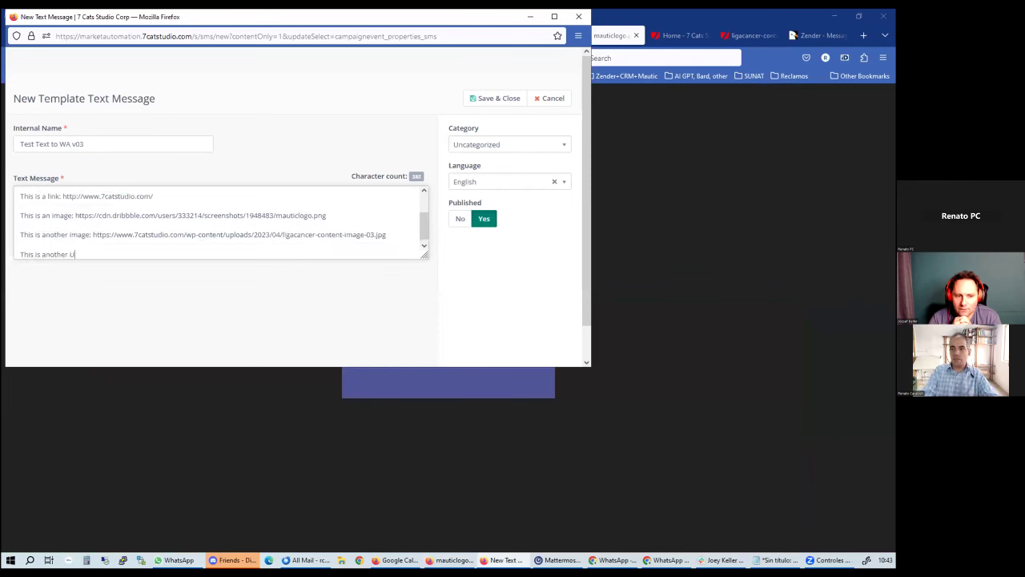
text(RL: )
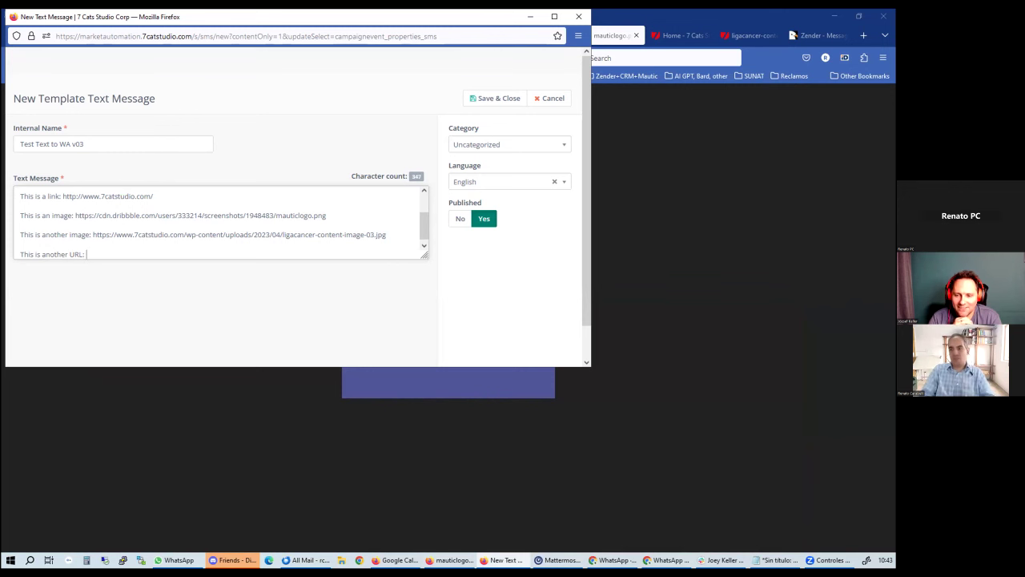
text(https://www.)
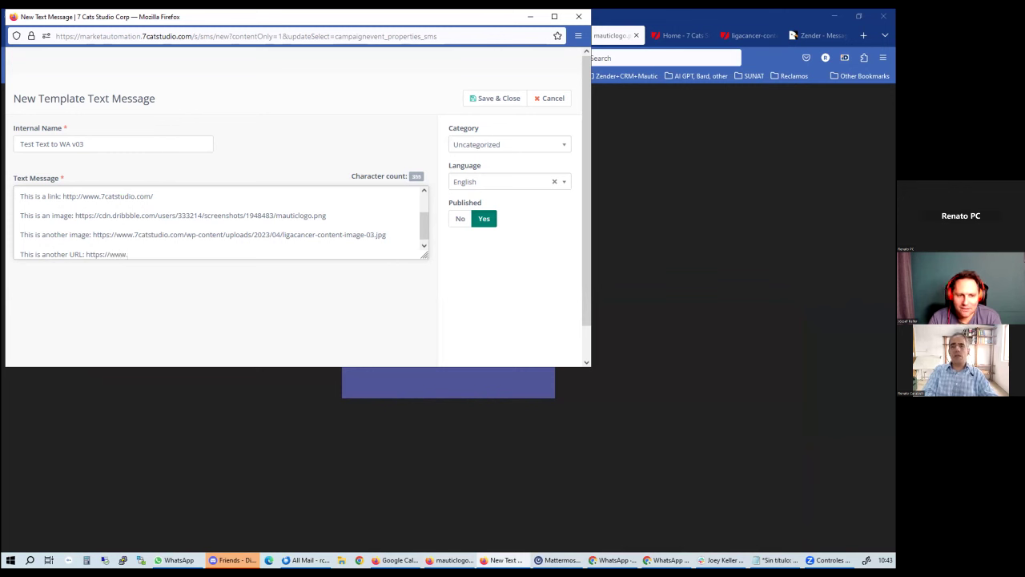
text(mautic)
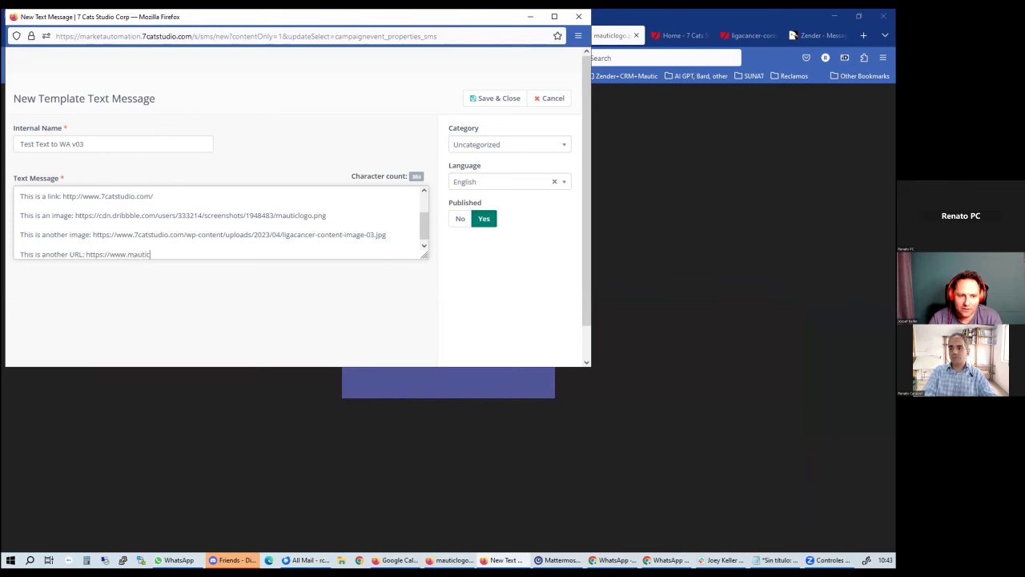
text(.gorg)
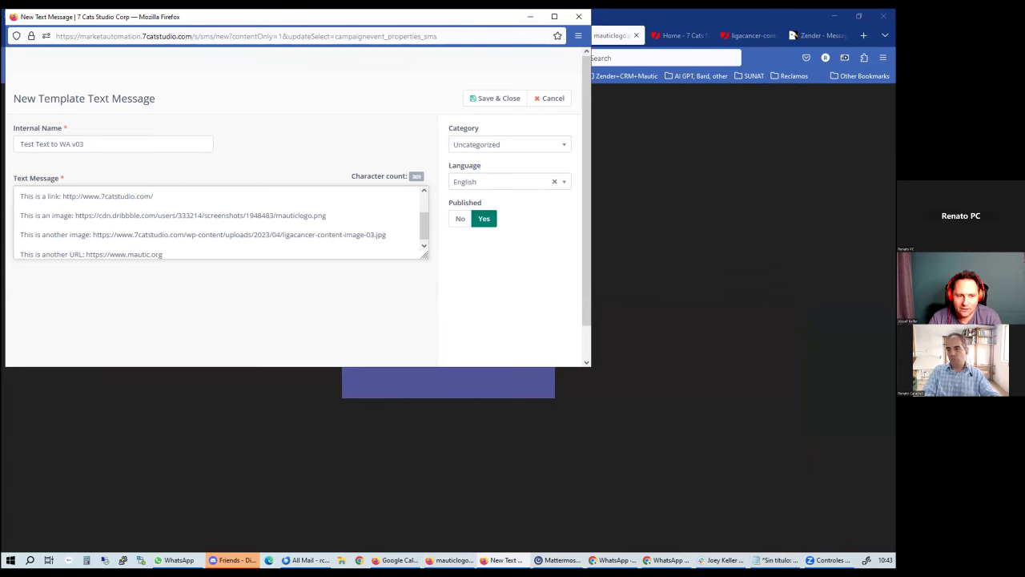
key(Return)
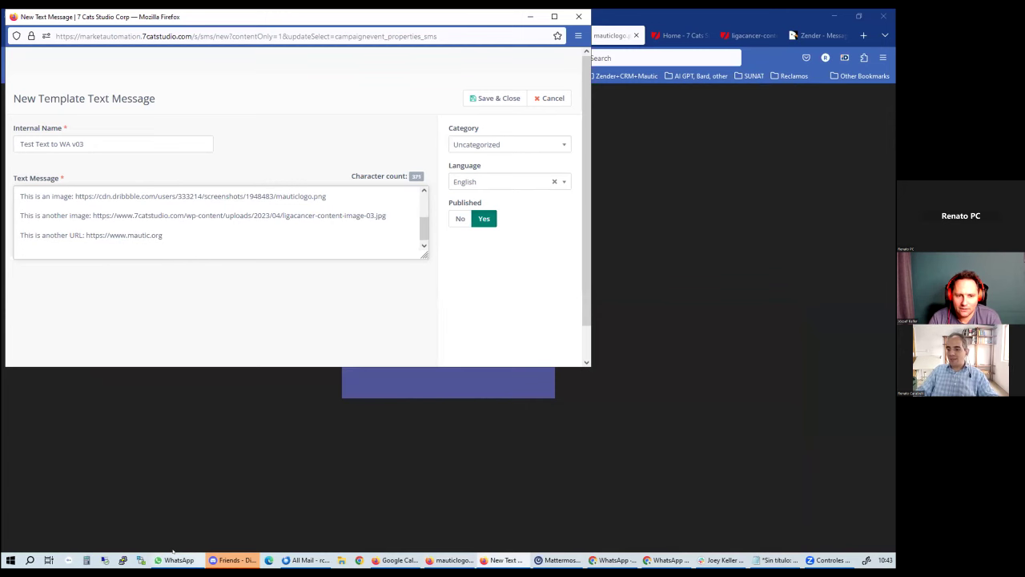
Insert two emojis into WhatsApp's message box with the emoji picker and cut them
key(alt+Tab)
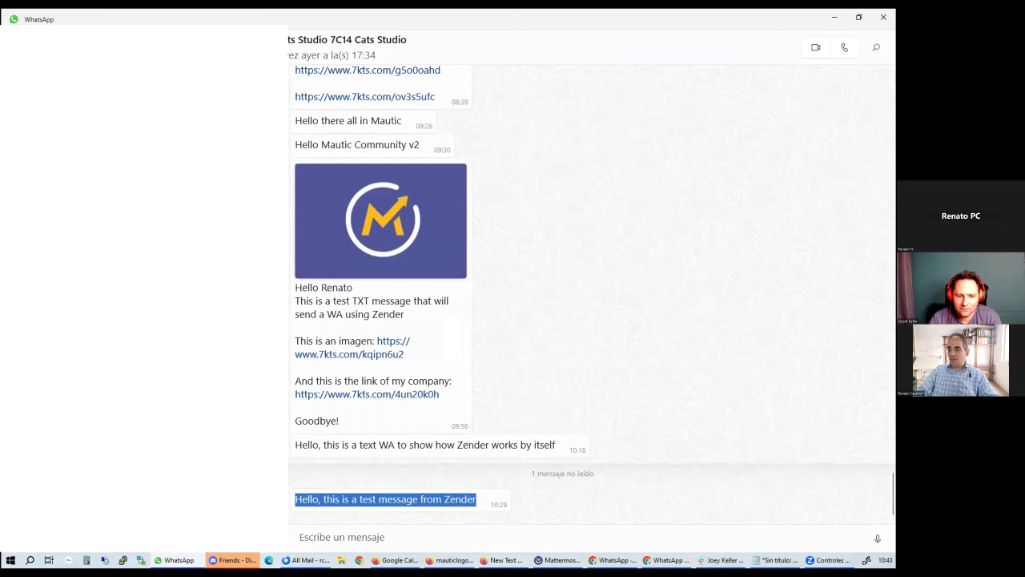
key(super+period)
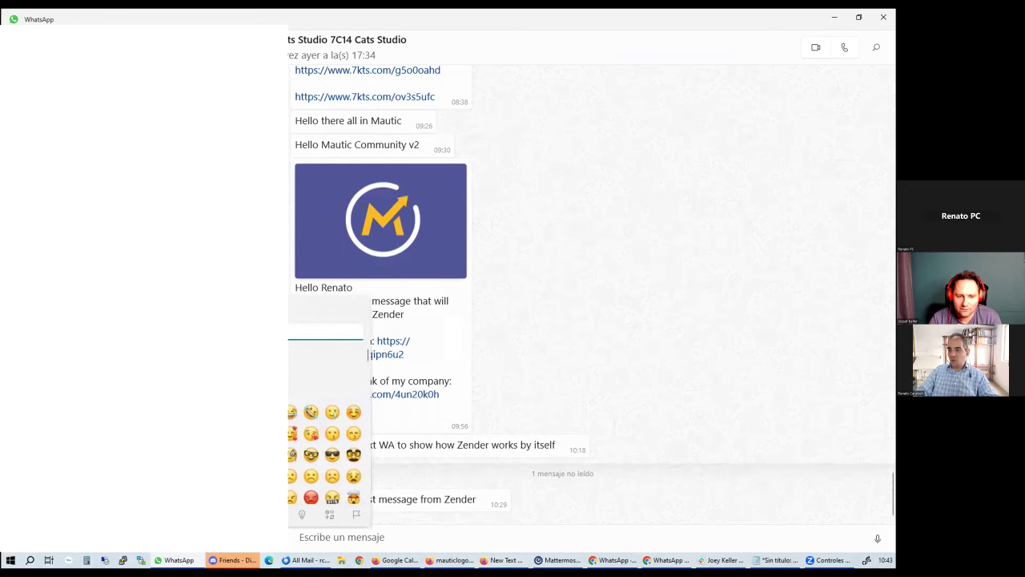
key(Return)
key(Return)
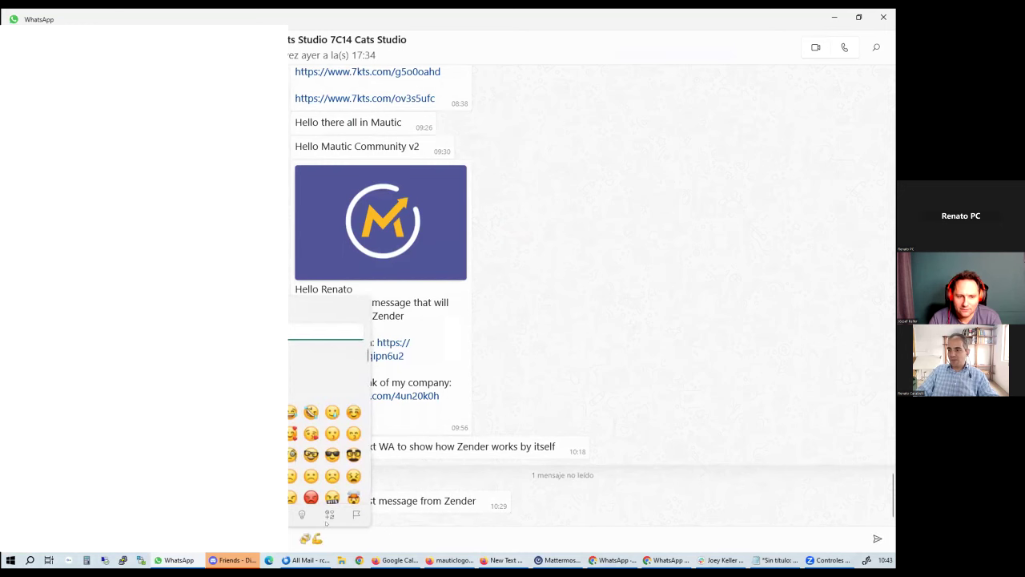
key(Escape)
drag(297, 535, 338, 534)
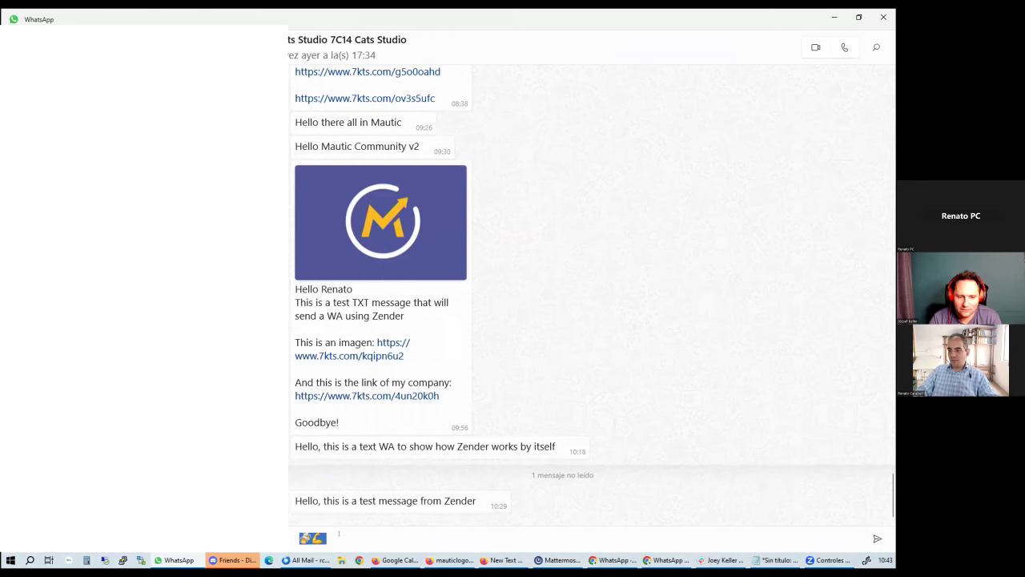
key(ctrl+x)
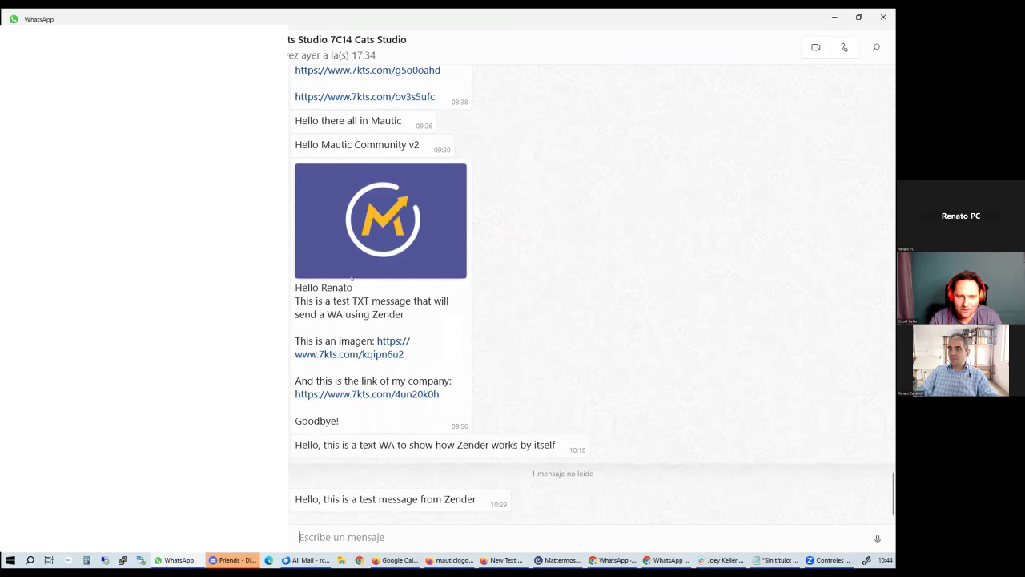
Paste the emojis into the text message and delete the trailing closing lines
key(alt+Tab)
key(ctrl+v)
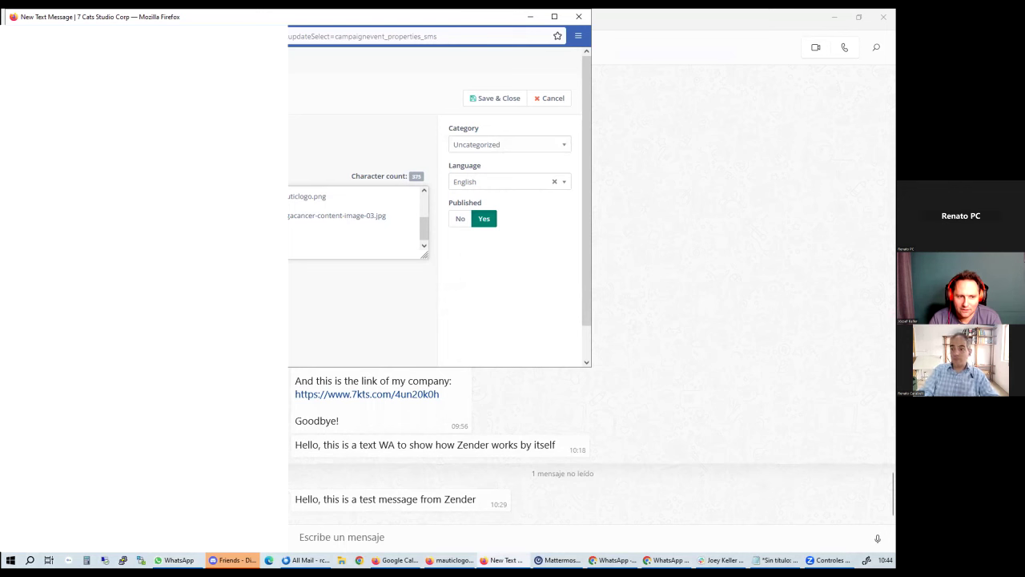
key(ctrl+v)
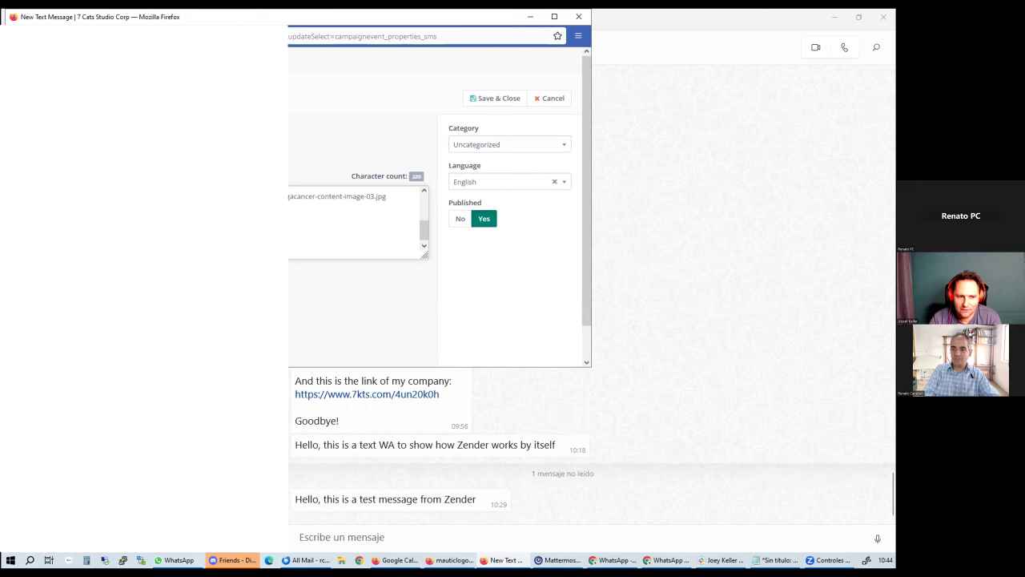
key(BackSpace)
key(BackSpace)
key(BackSpace)
key(BackSpace)
key(BackSpace)
key(BackSpace)
key(BackSpace)
key(BackSpace)
key(BackSpace)
key(BackSpace)
key(BackSpace)
key(BackSpace)
key(BackSpace)
key(BackSpace)
key(BackSpace)
key(BackSpace)
key(BackSpace)
key(BackSpace)
key(BackSpace)
key(BackSpace)
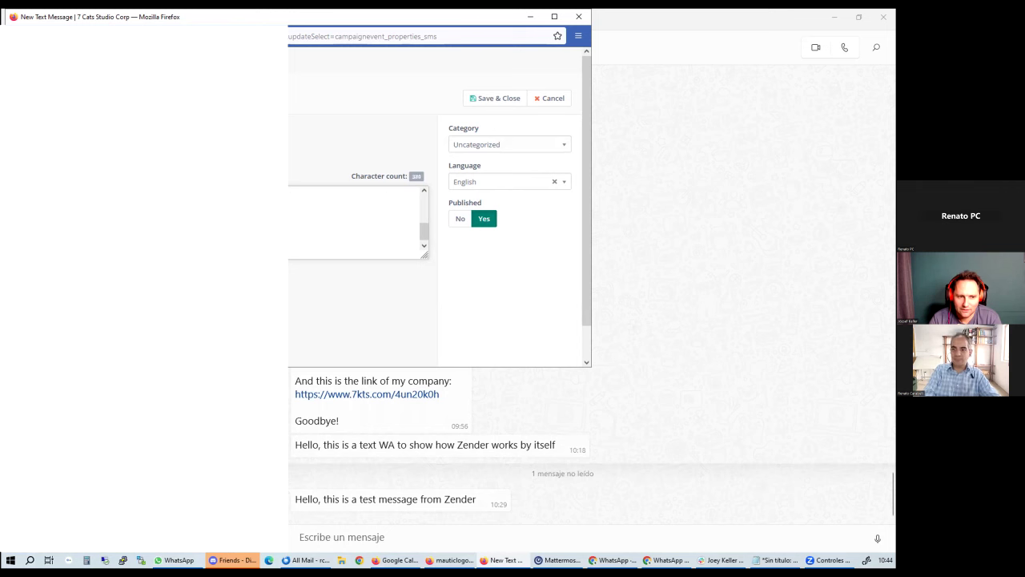
key(BackSpace)
key(BackSpace)
key(BackSpace)
key(BackSpace)
key(BackSpace)
key(BackSpace)
key(BackSpace)
key(BackSpace)
key(BackSpace)
key(BackSpace)
key(BackSpace)
key(BackSpace)
key(BackSpace)
key(BackSpace)
key(BackSpace)
key(BackSpace)
key(BackSpace)
key(BackSpace)
key(BackSpace)
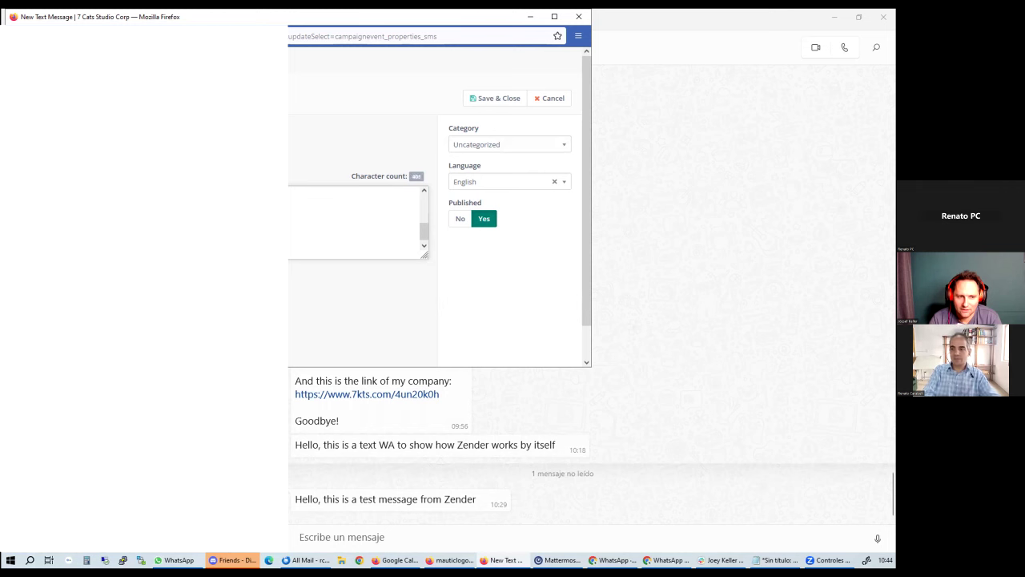
File the text message under Test Campaigns and save and close it
click(498, 146)
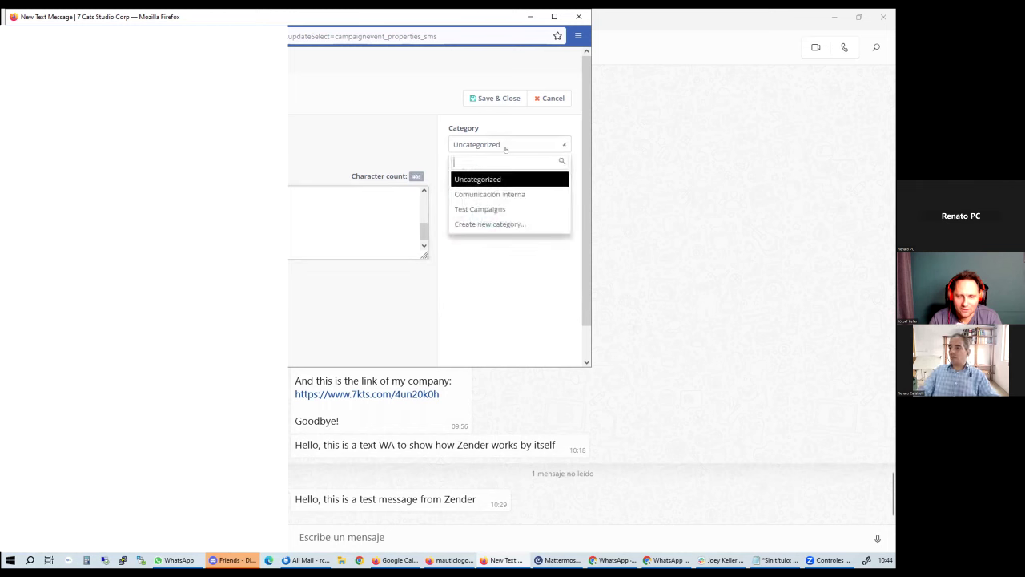
click(490, 210)
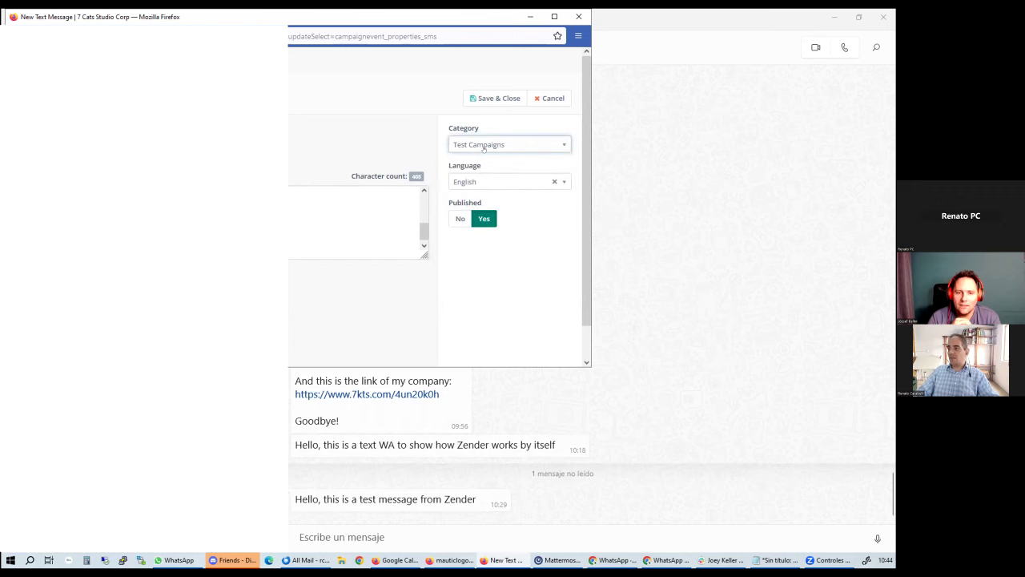
click(489, 97)
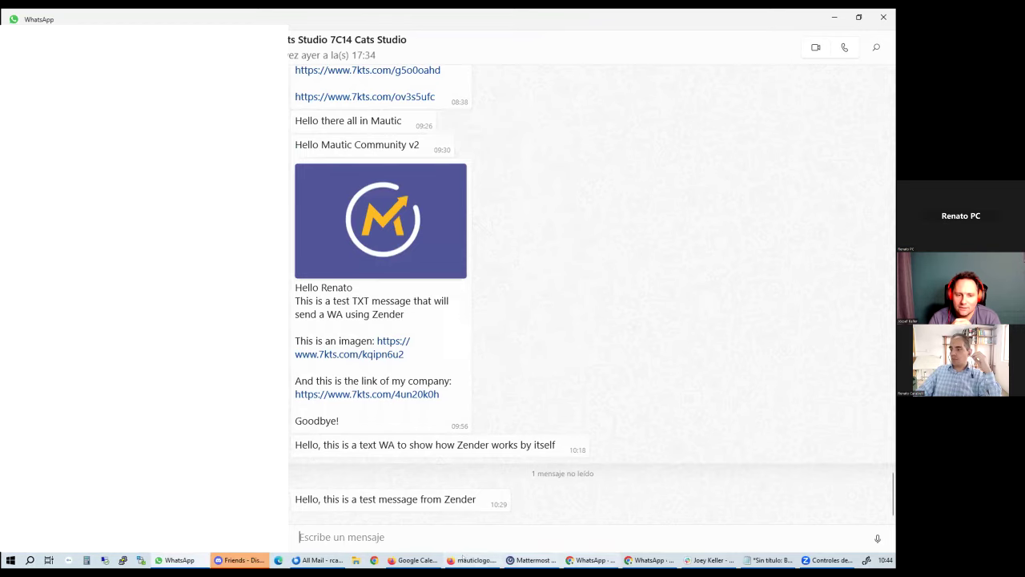
click(474, 560)
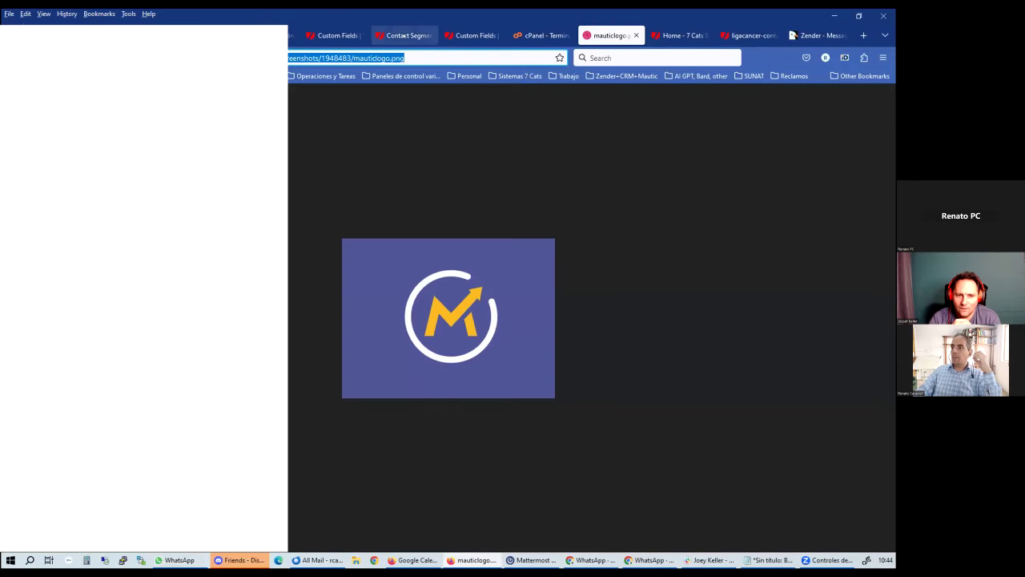
Finish naming the 20231117 action and add it with message Test Text to WA v03
click(335, 35)
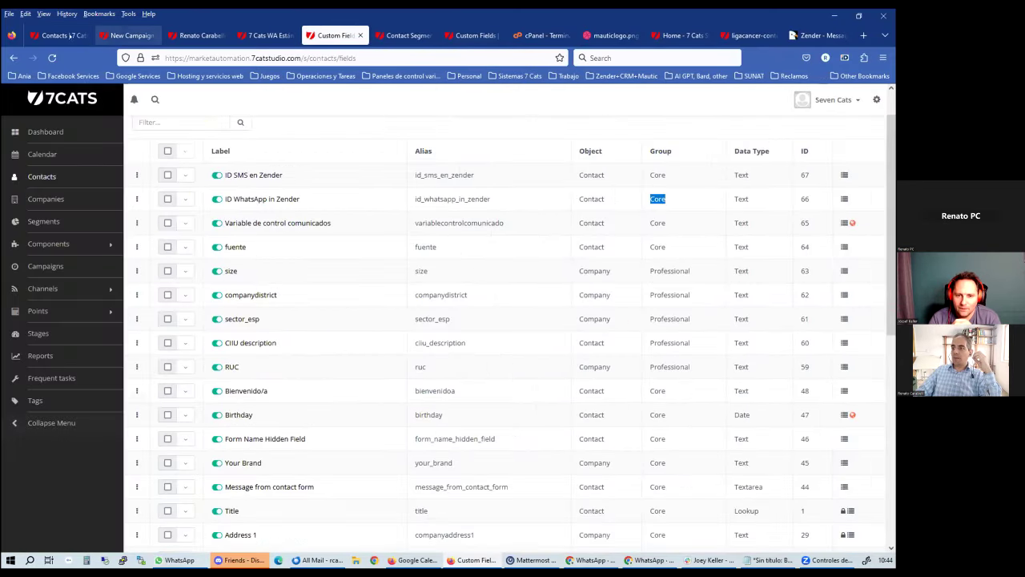
click(60, 35)
click(128, 35)
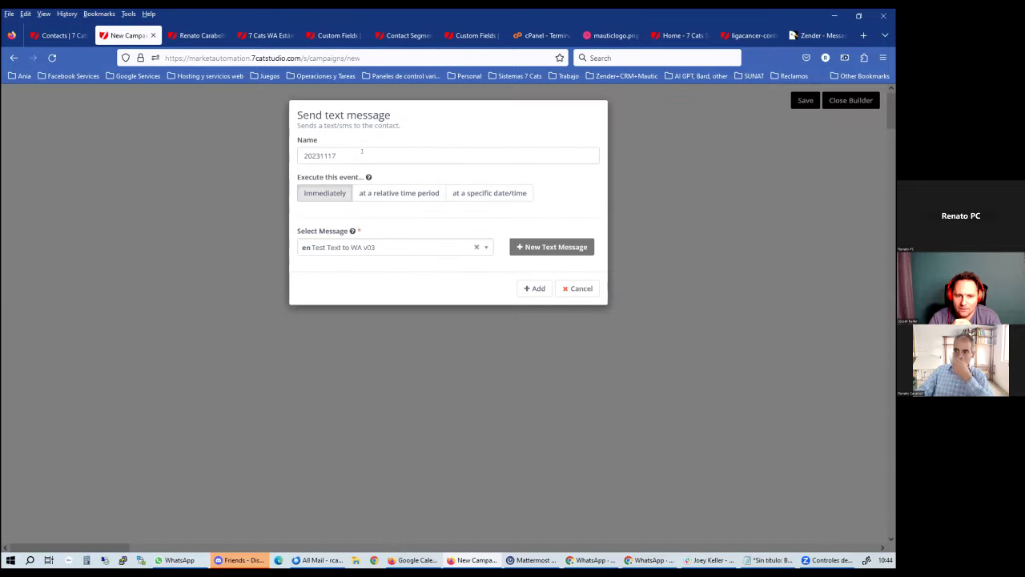
text(Mautic T)
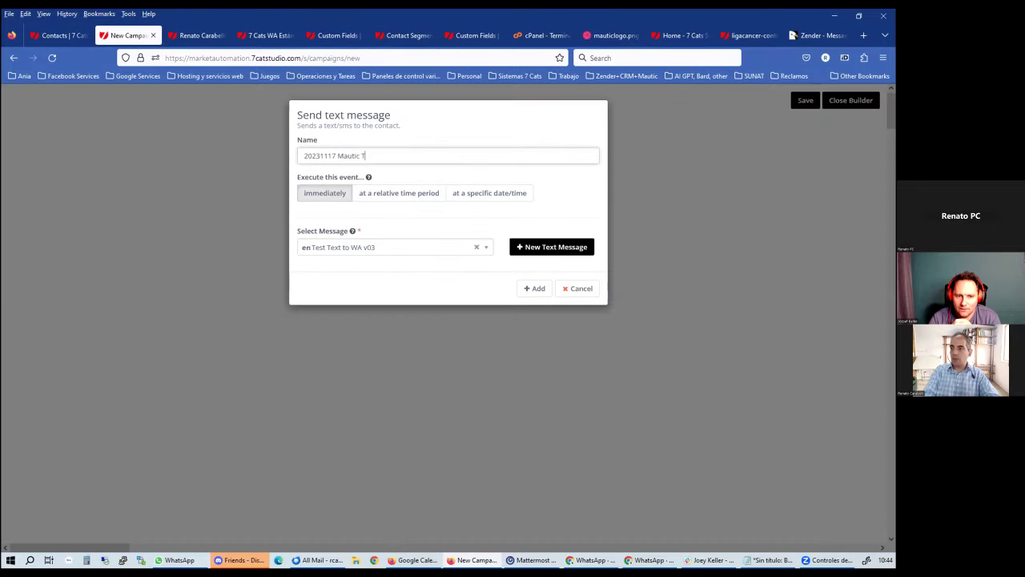
text(est with Joey)
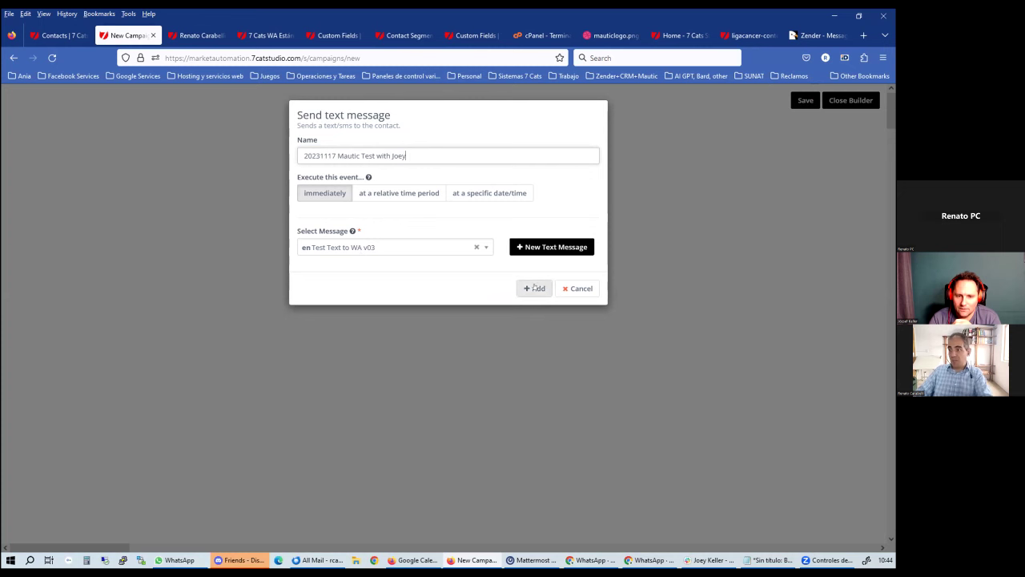
click(535, 288)
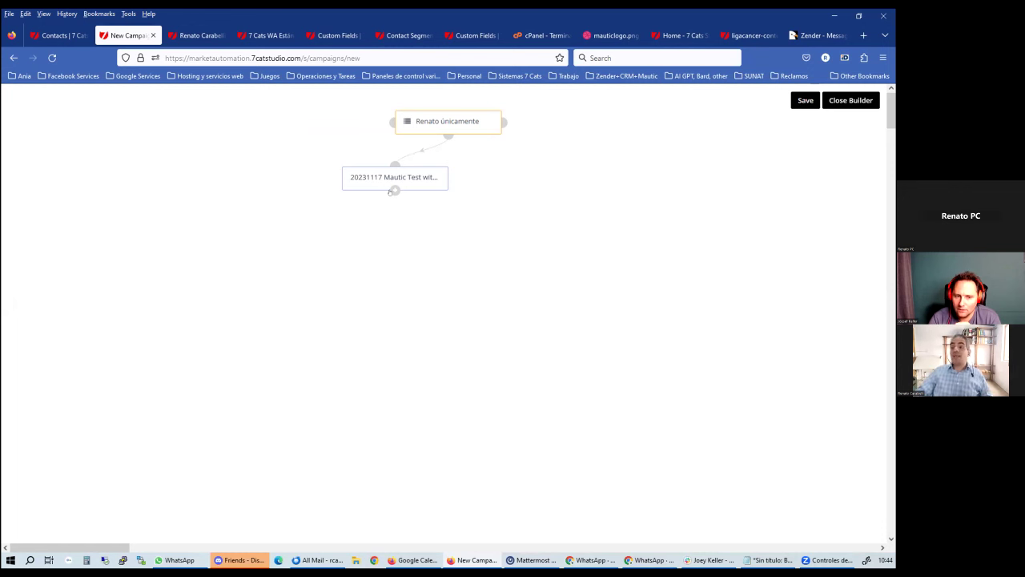
click(393, 190)
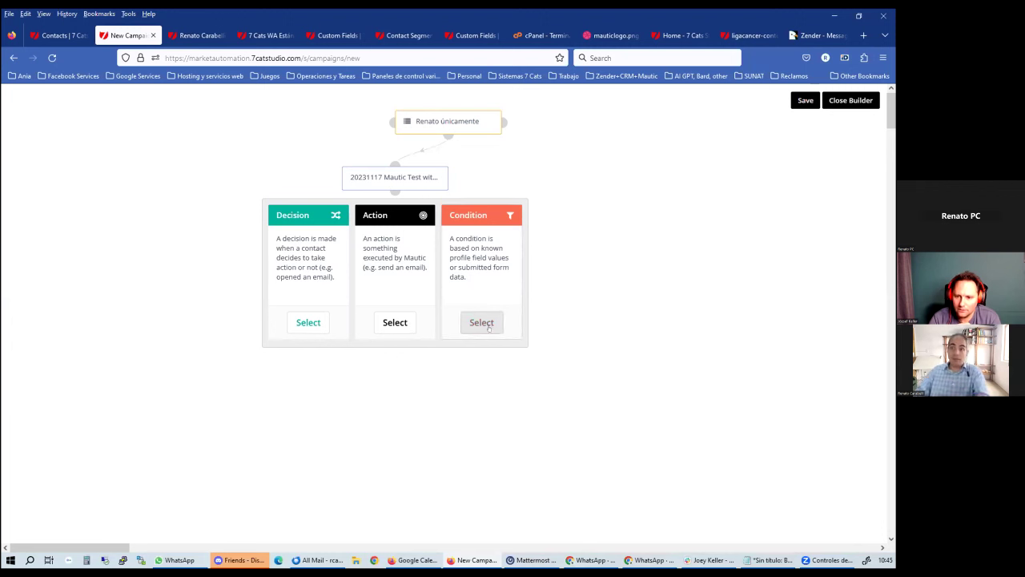
Save the campaign flow, set 'WA tets through Text messages' to Published, then save and close it
click(566, 224)
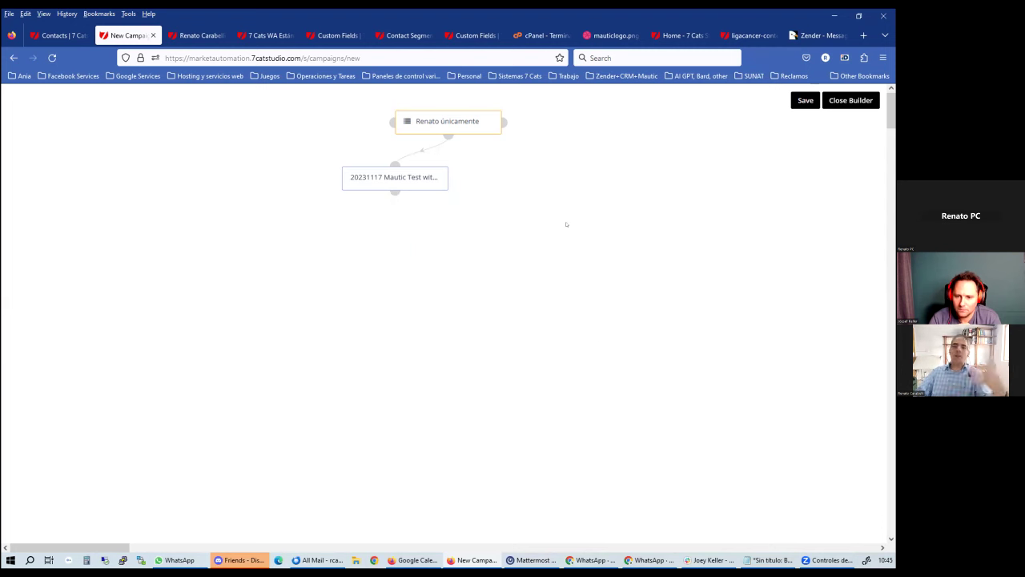
click(805, 100)
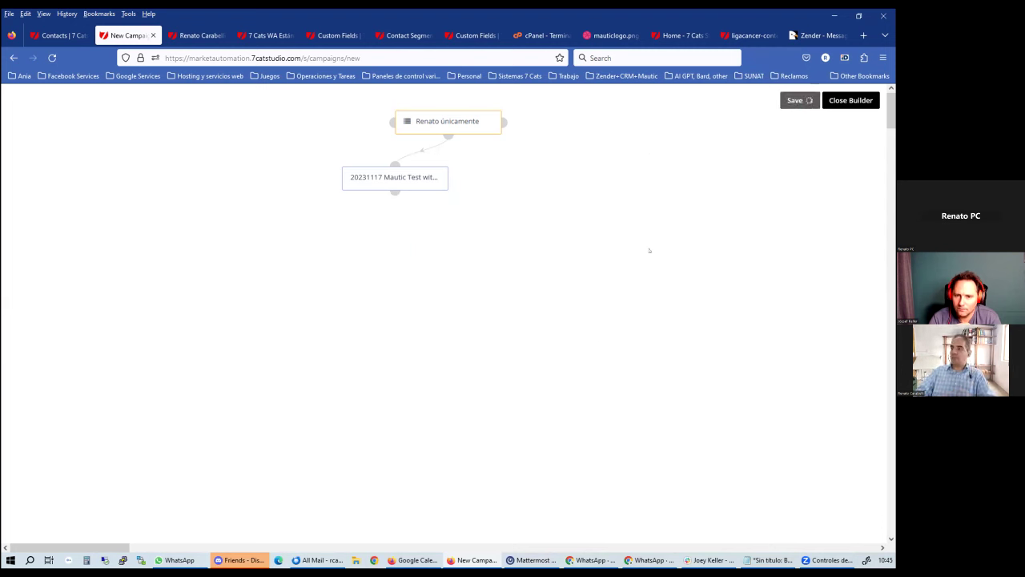
click(847, 100)
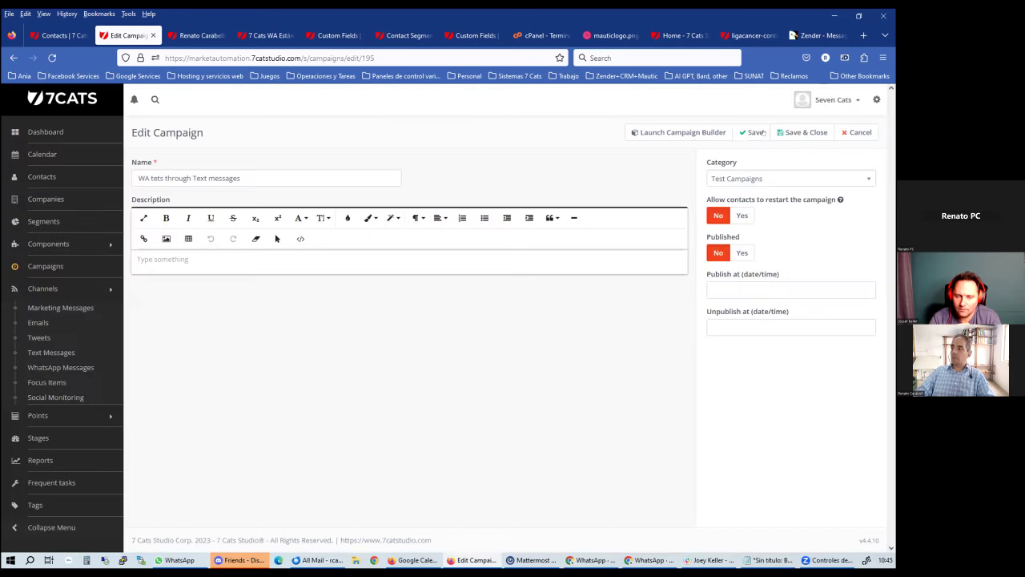
click(761, 132)
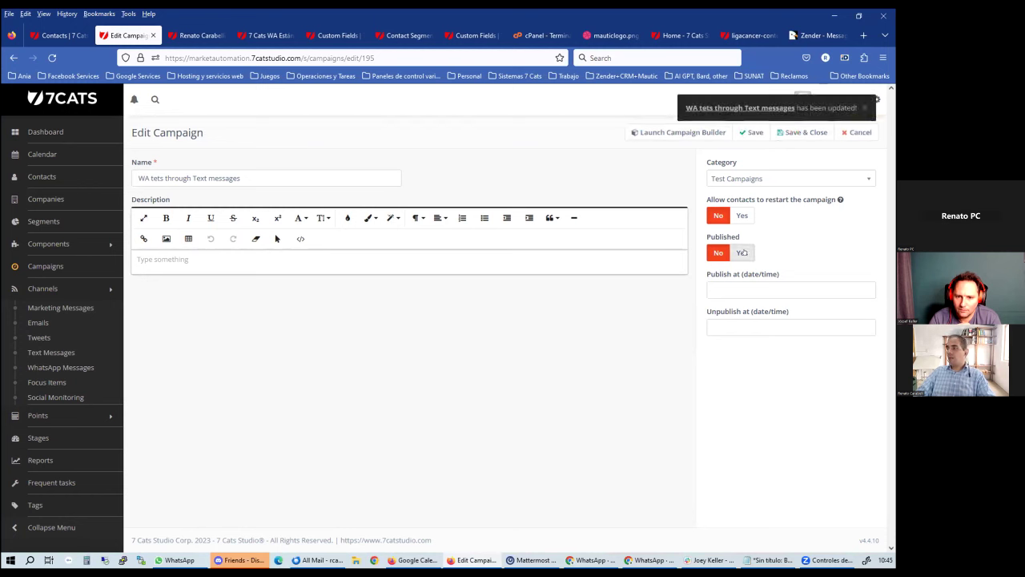
click(742, 254)
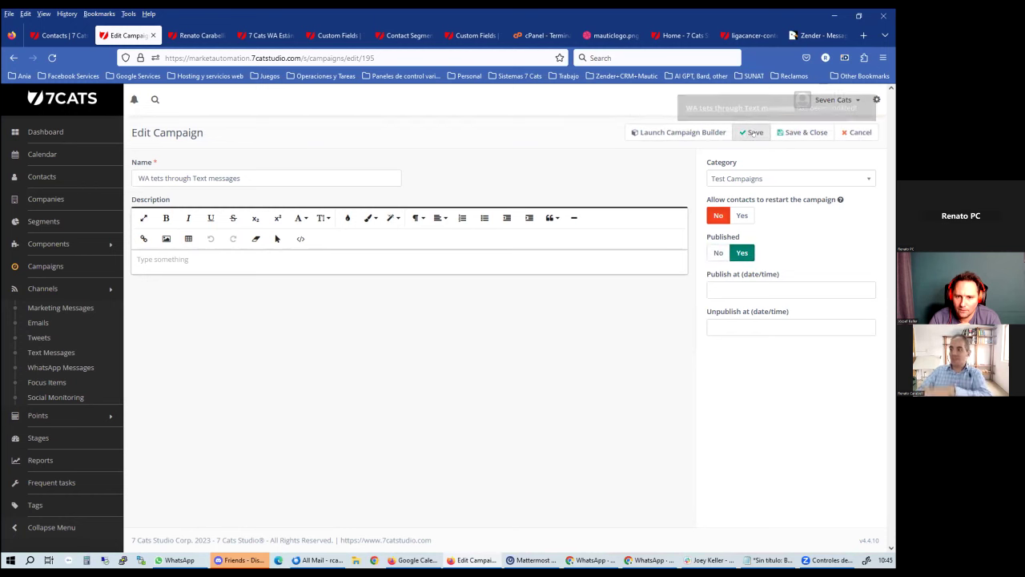
click(802, 132)
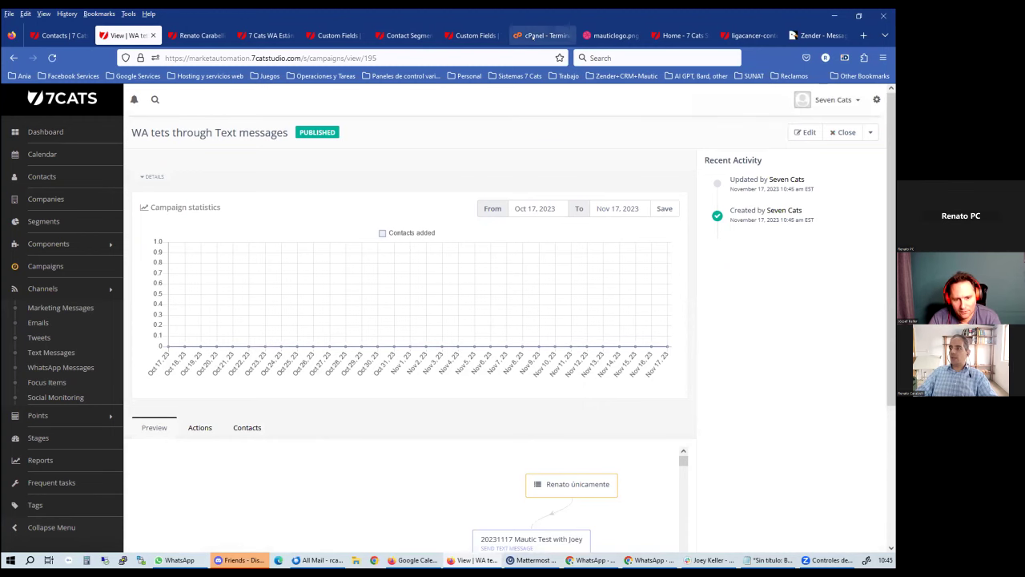
Rerun mautic:campaigns:update and mautic:campaigns:trigger in the cPanel Terminal to process campaign 195's 3 contacts
key(ctrl+8)
key(Up)
key(Up)
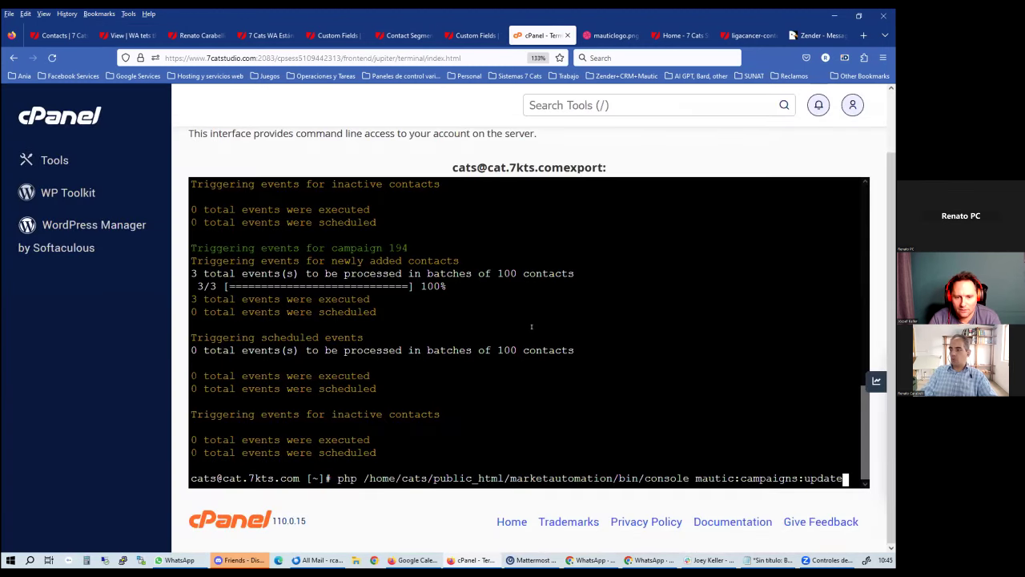
key(Return)
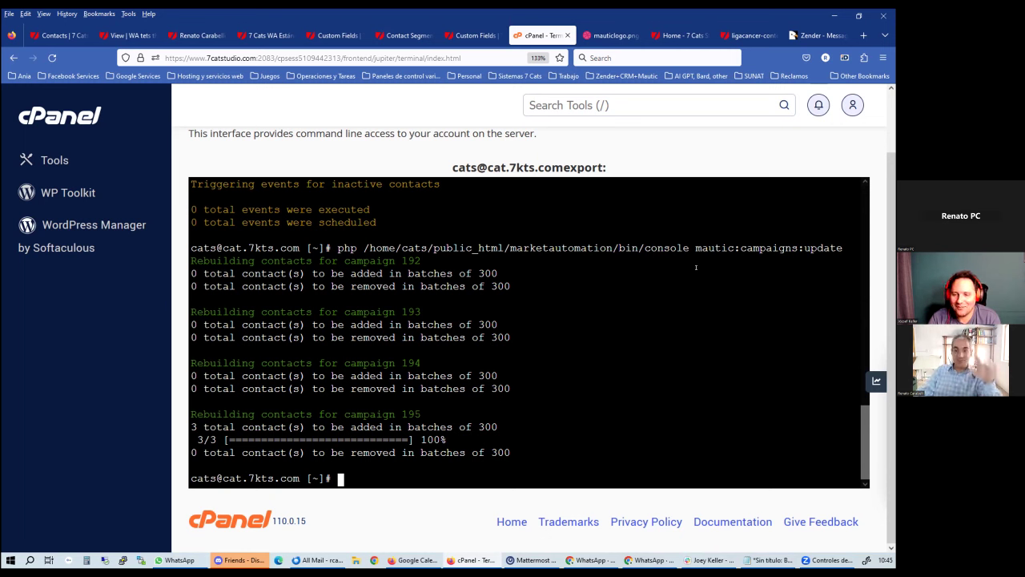
key(Up)
key(Up)
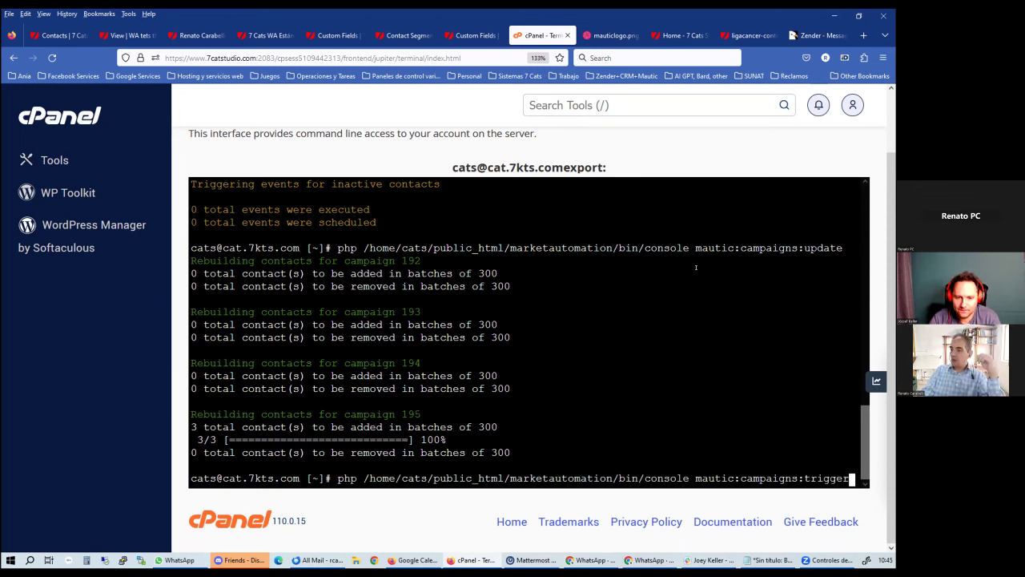
key(Return)
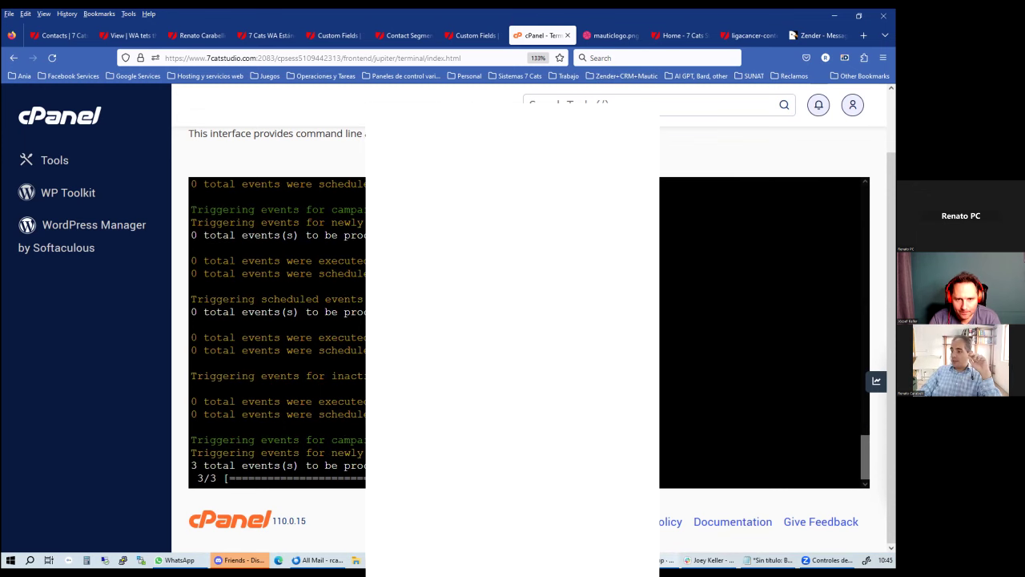
key(alt+Tab)
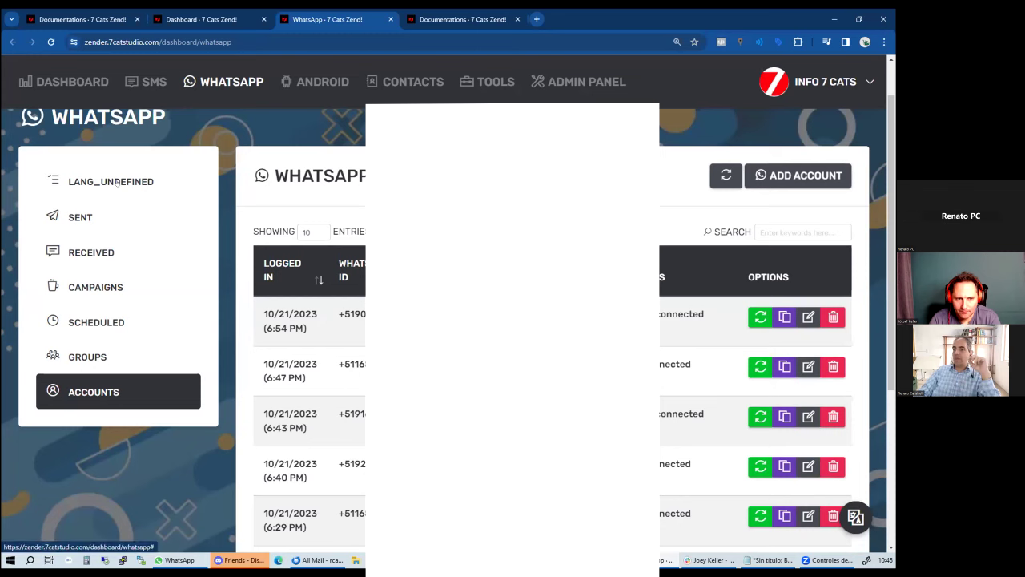
Check and refresh Zender's WhatsApp queue, then view Sent chats showing the two 10:46 AM messages
click(118, 195)
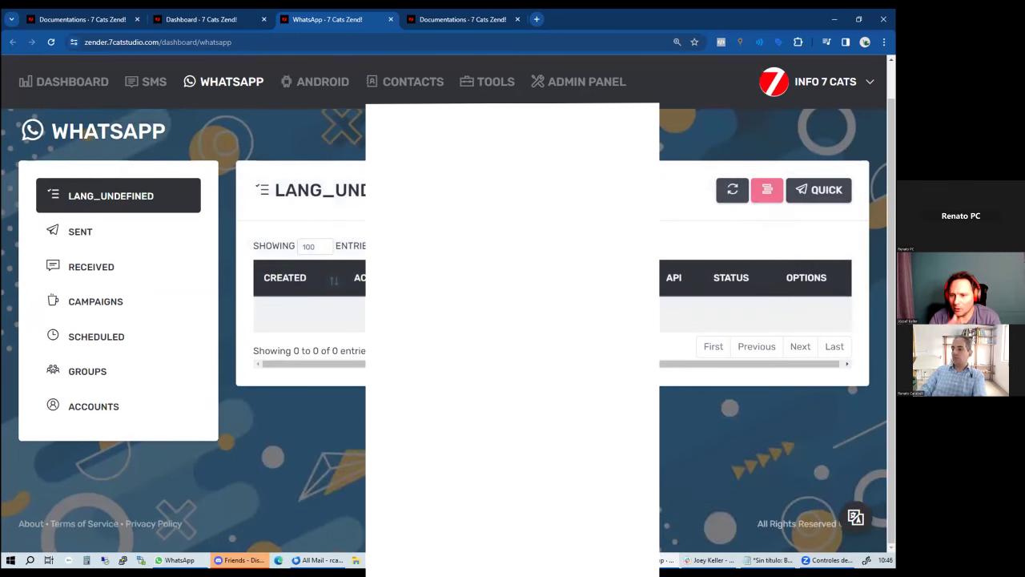
click(100, 201)
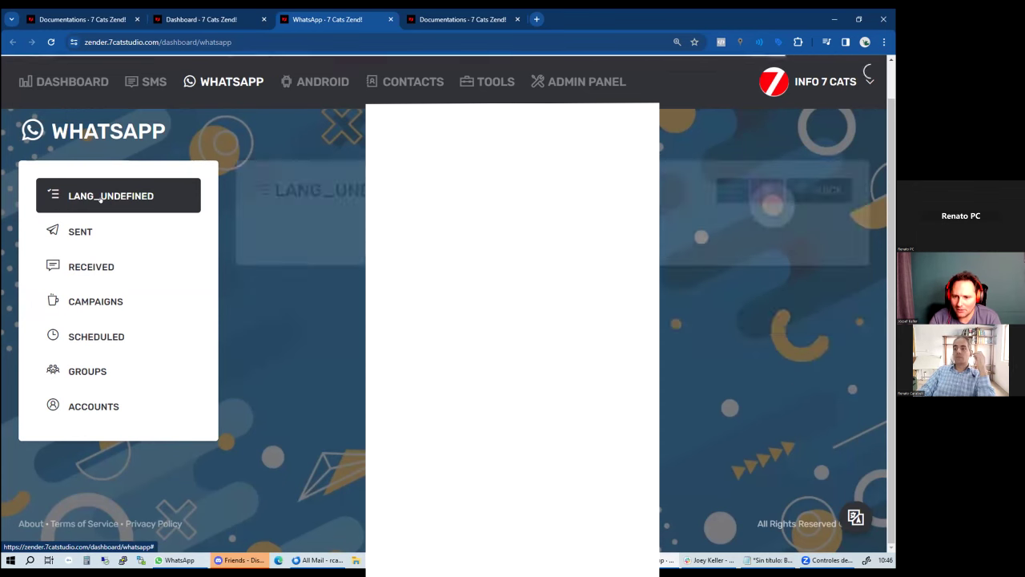
scroll(101, 202, down, 1)
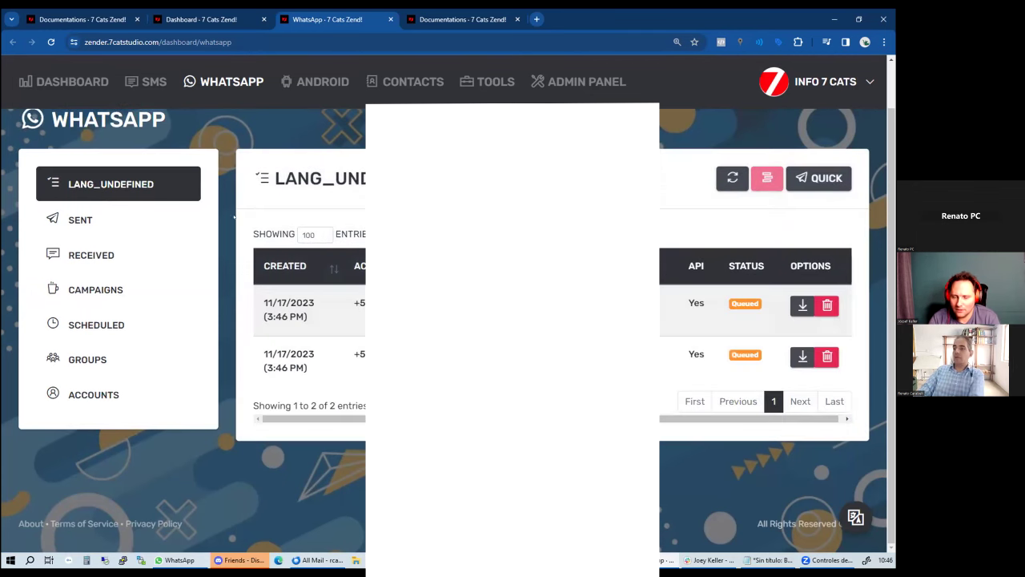
click(122, 183)
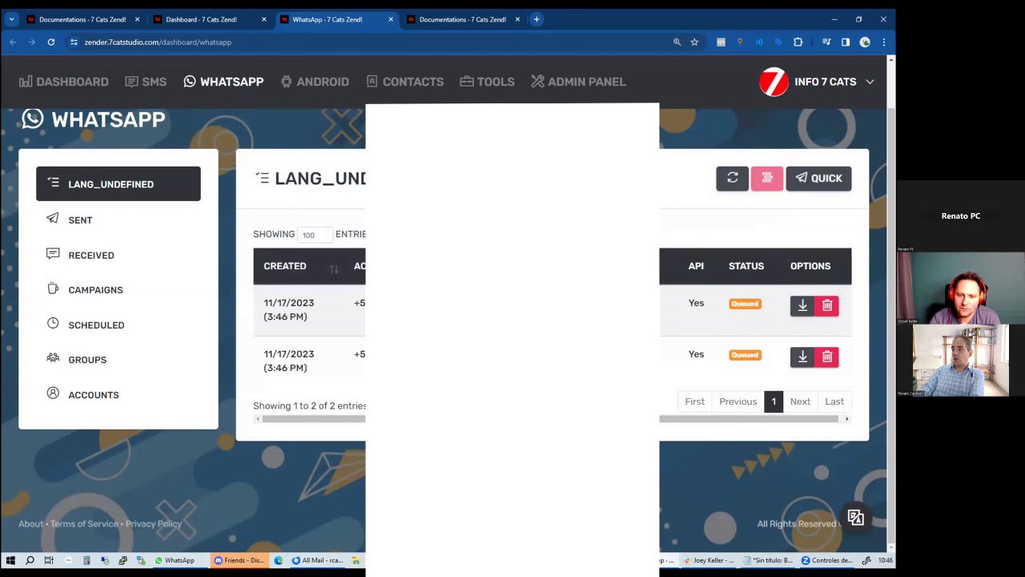
click(721, 361)
click(721, 309)
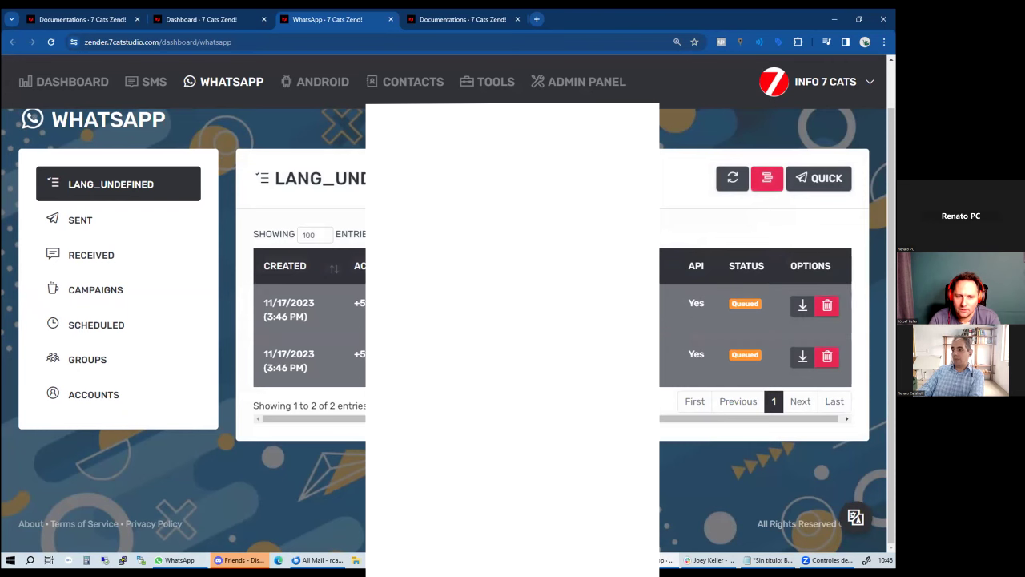
click(122, 183)
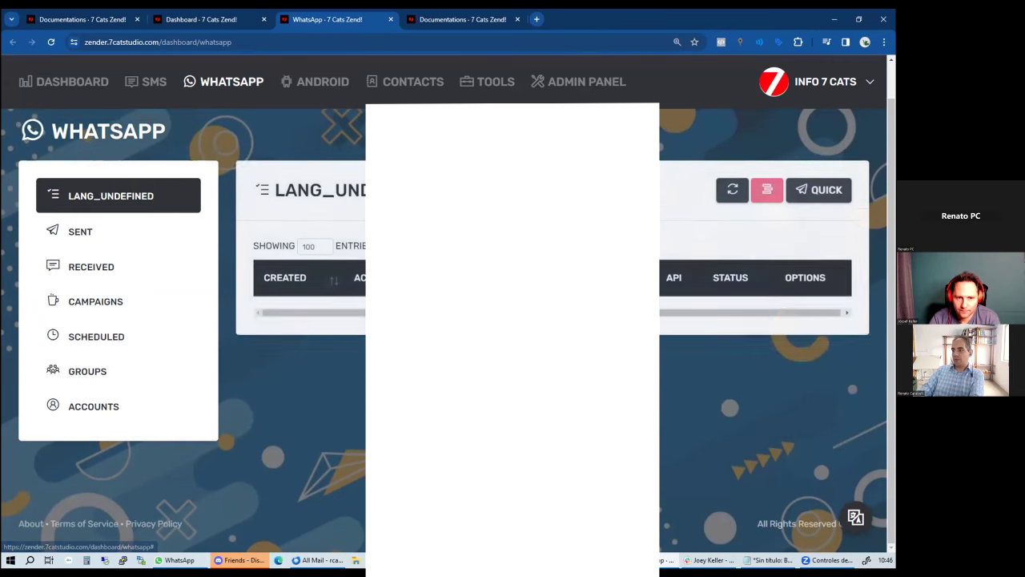
click(721, 360)
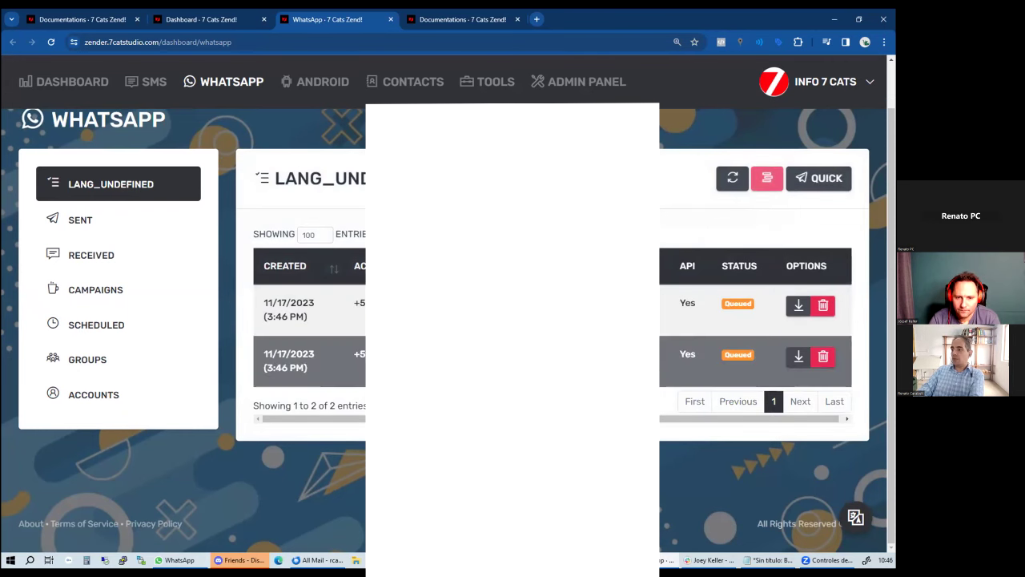
click(104, 221)
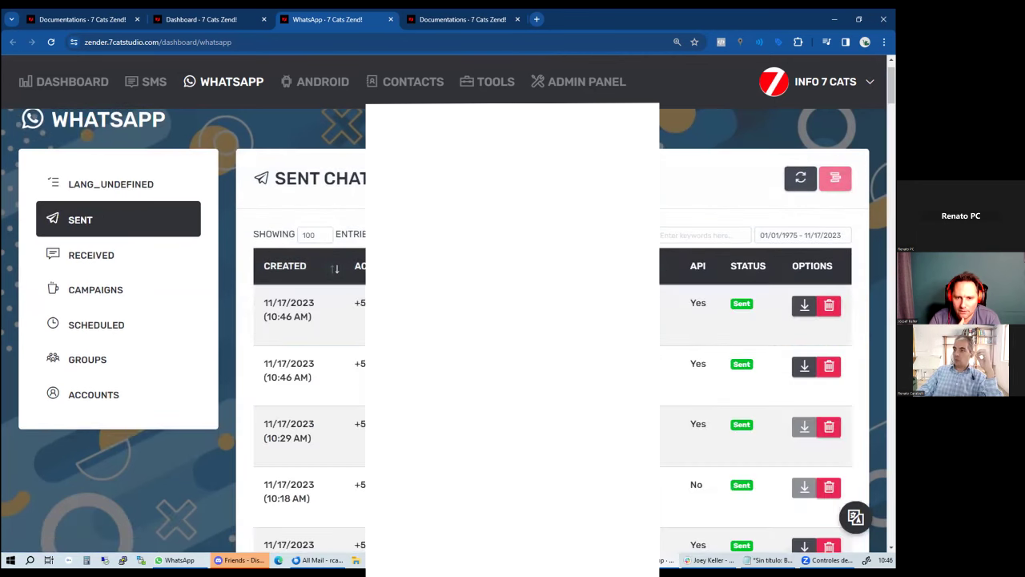
Open the newest sent message's full text and check the first-name greeting, link and emoji lines
click(606, 318)
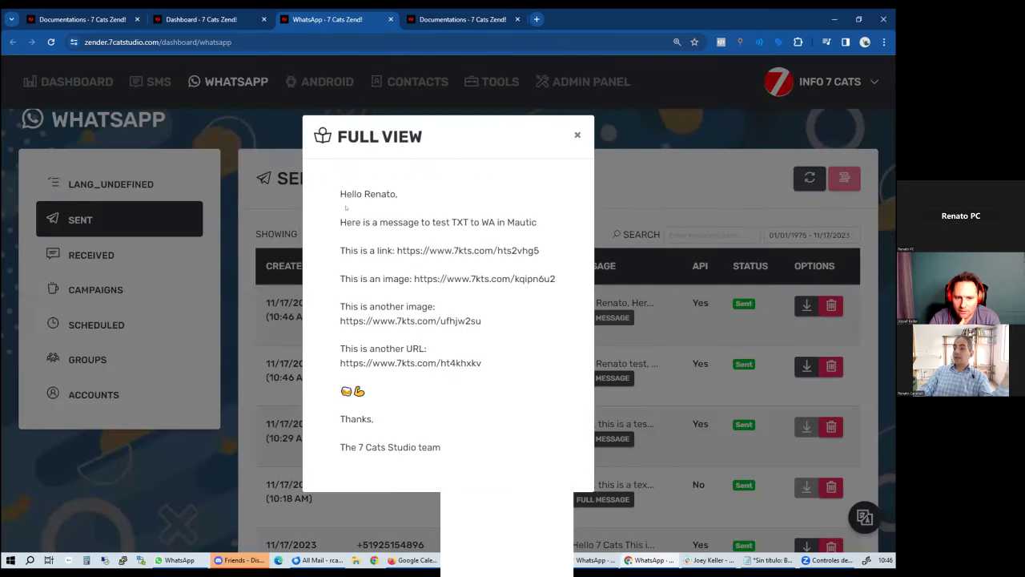
drag(337, 183, 507, 439)
click(480, 210)
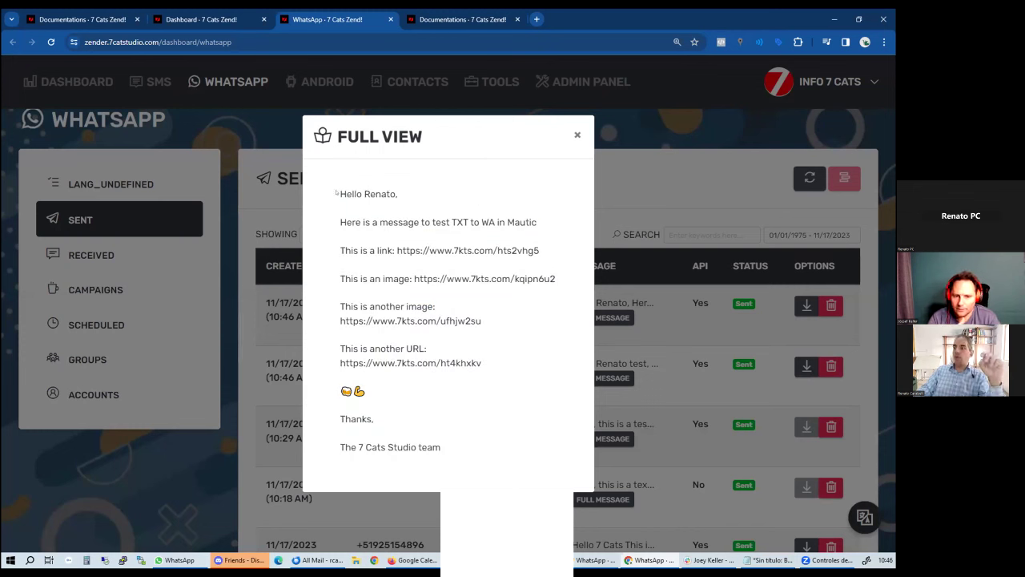
double_click(382, 192)
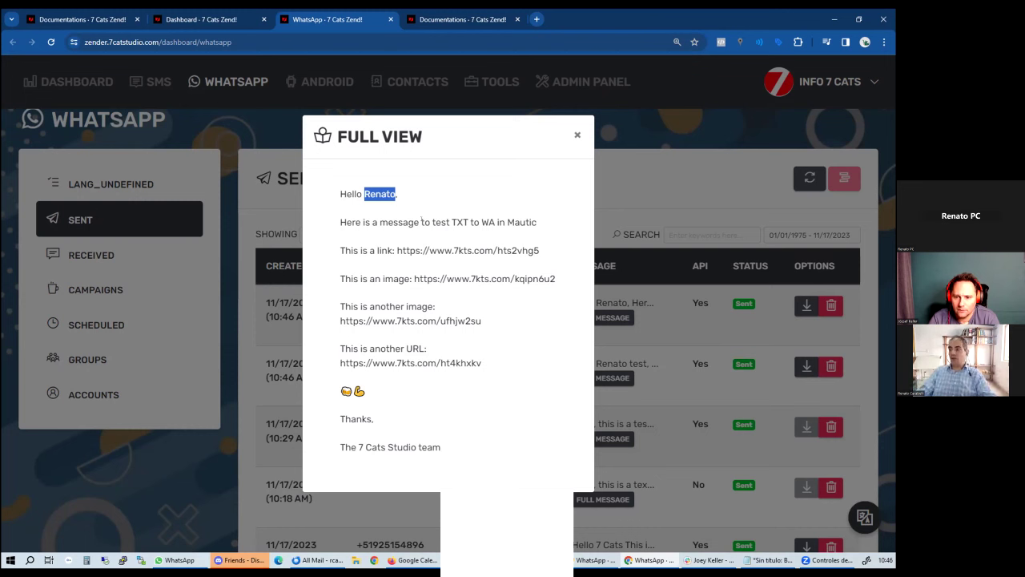
triple_click(441, 221)
triple_click(381, 250)
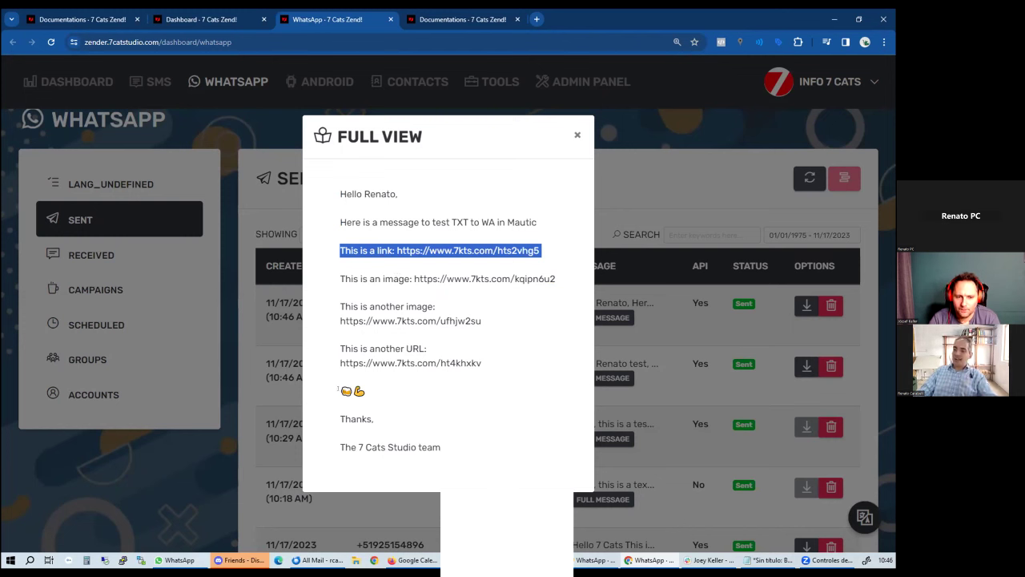
triple_click(339, 390)
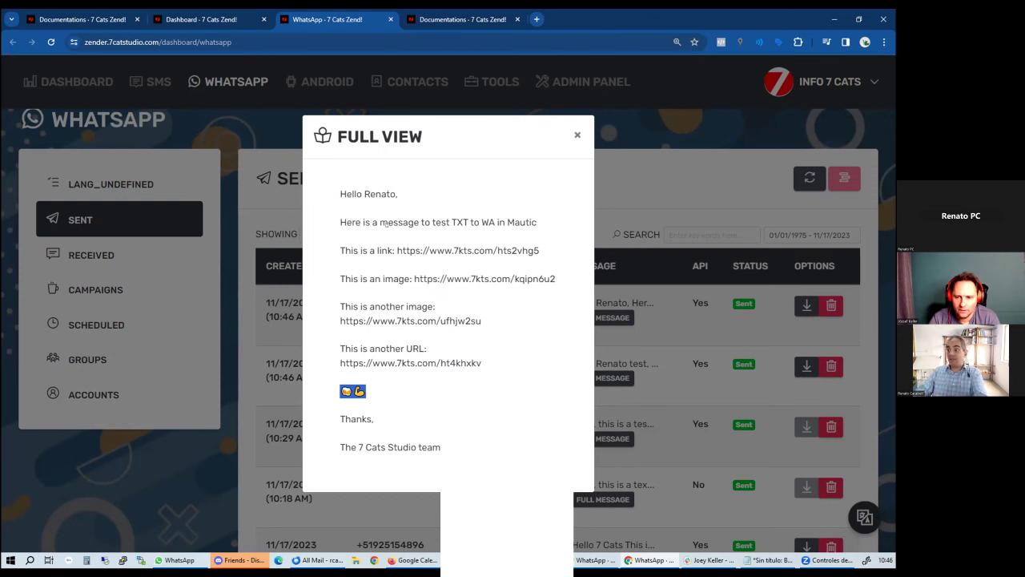
click(355, 234)
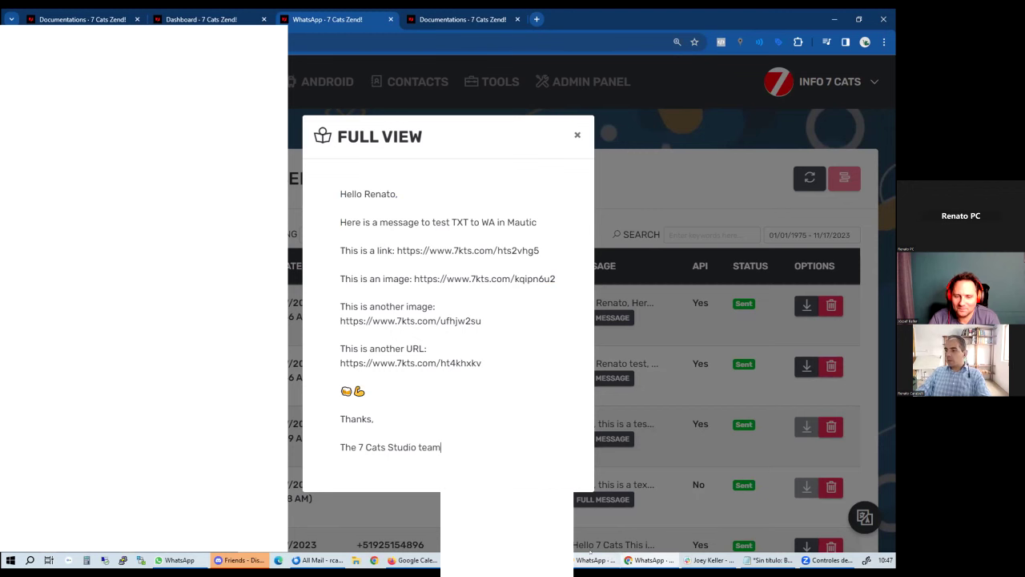
click(180, 560)
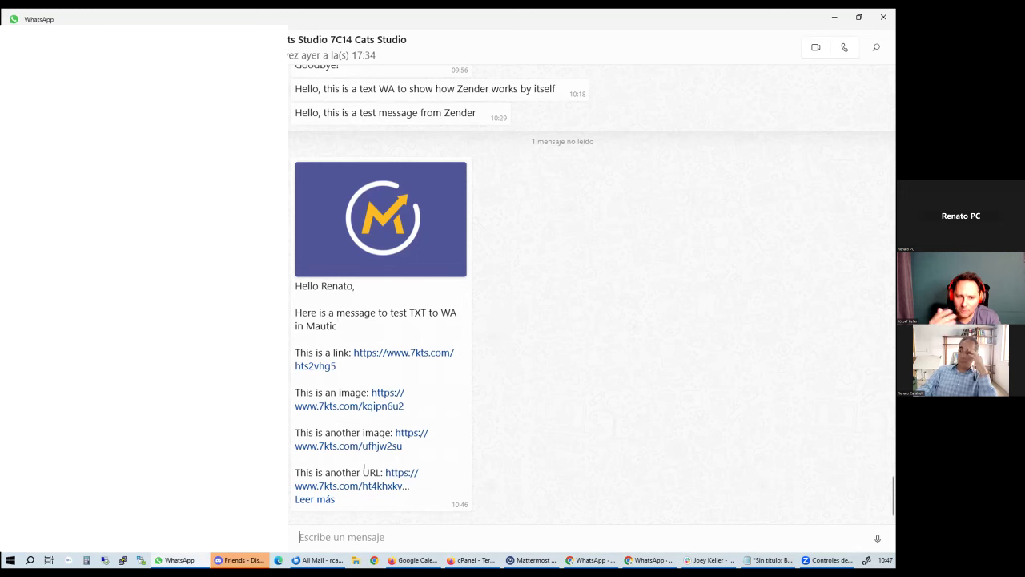
Expand the received WhatsApp message with 'Leer más' and open its first image link in Firefox
click(315, 499)
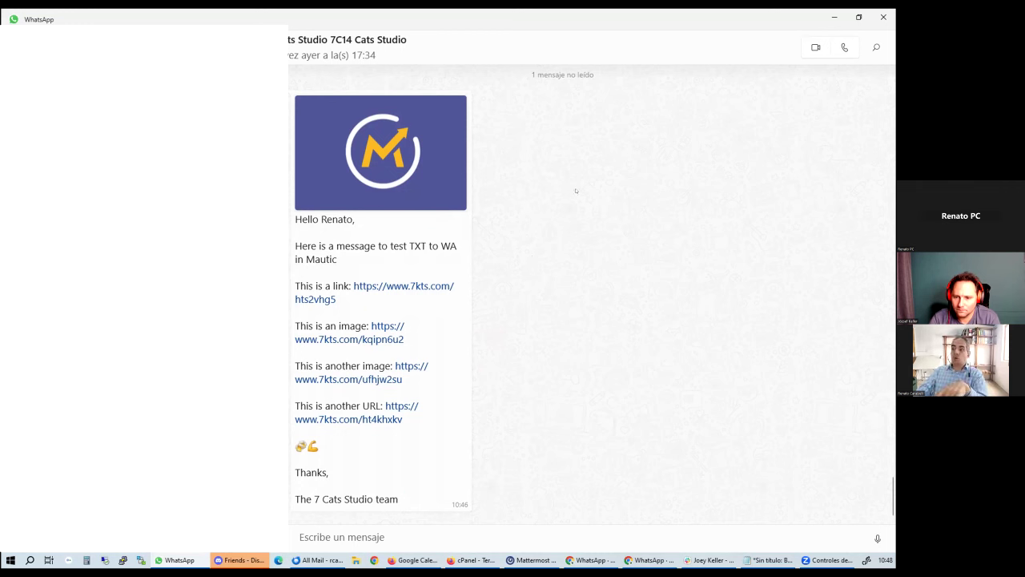
click(355, 339)
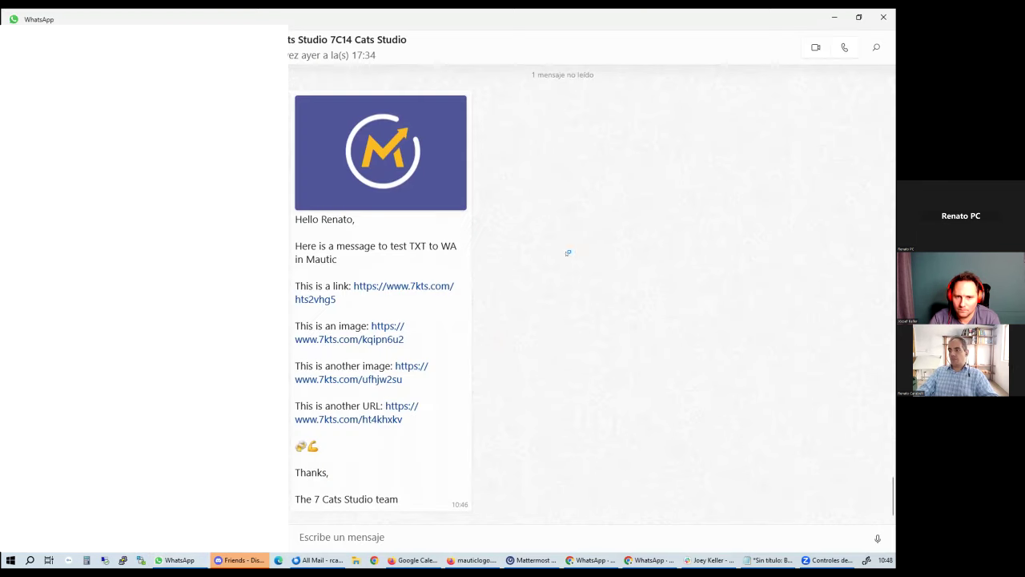
key(alt+Tab)
Open the second image link showing the Liga Contra el Cáncer photo, then return to Mautic Contact Segments
click(398, 378)
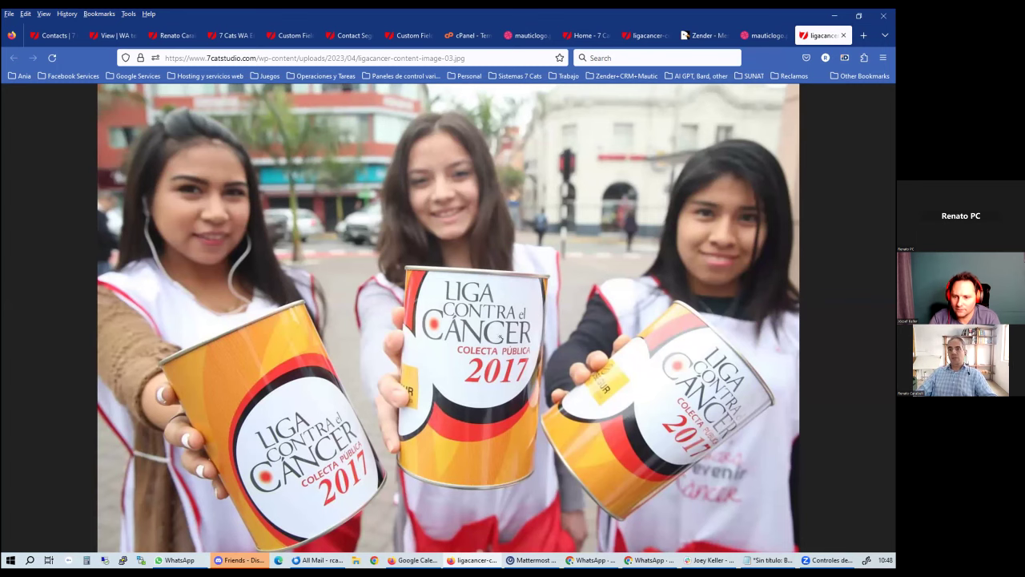
key(alt+Tab)
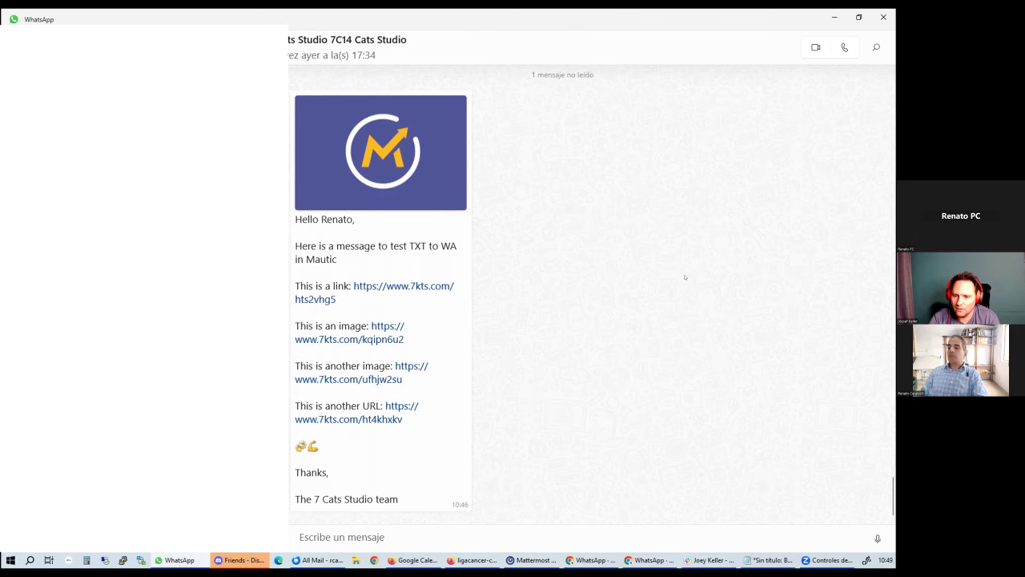
click(833, 16)
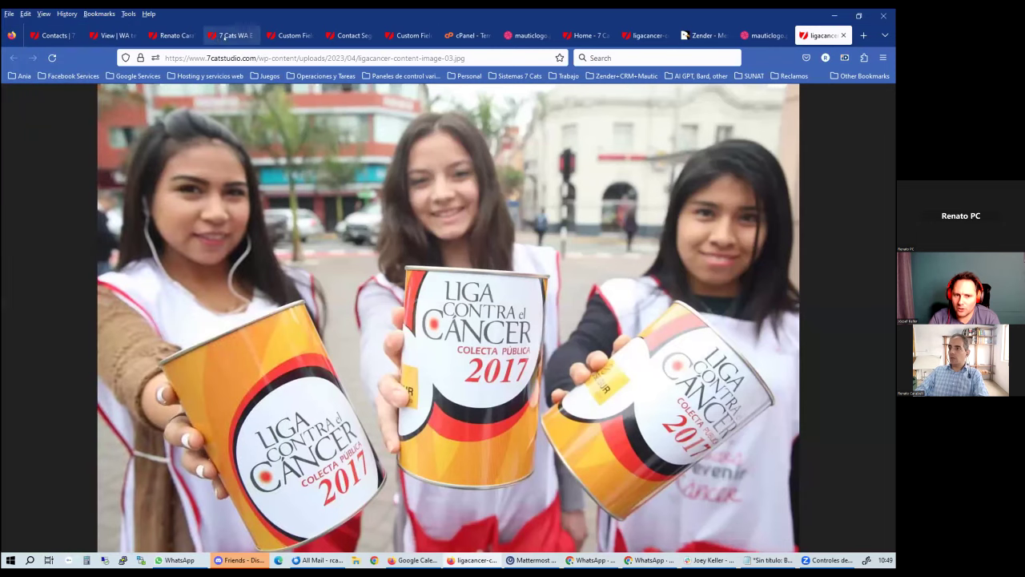
click(352, 23)
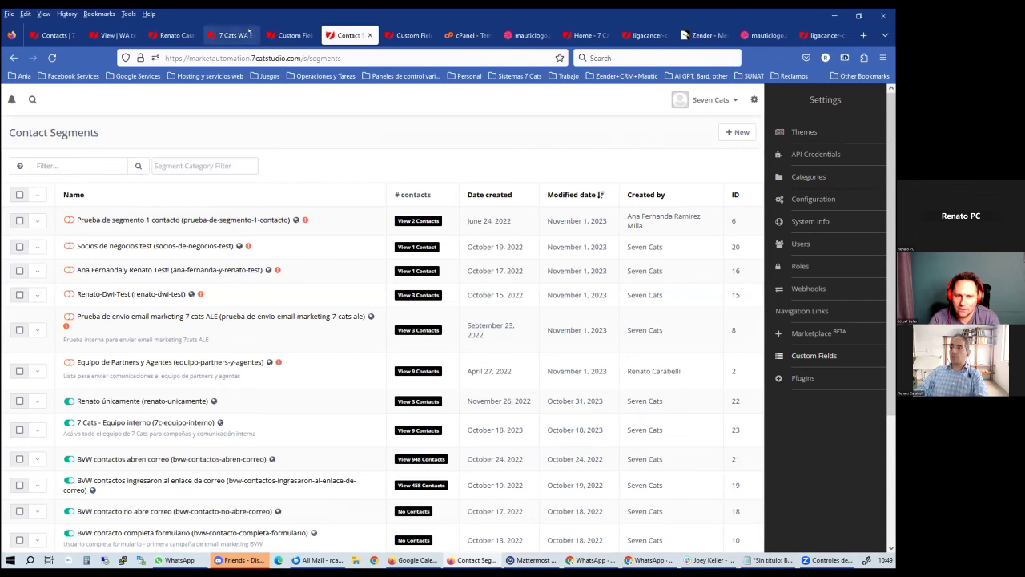
Reload the contact's record and expand the latest page-hit event from Test Text to WA v03
click(176, 36)
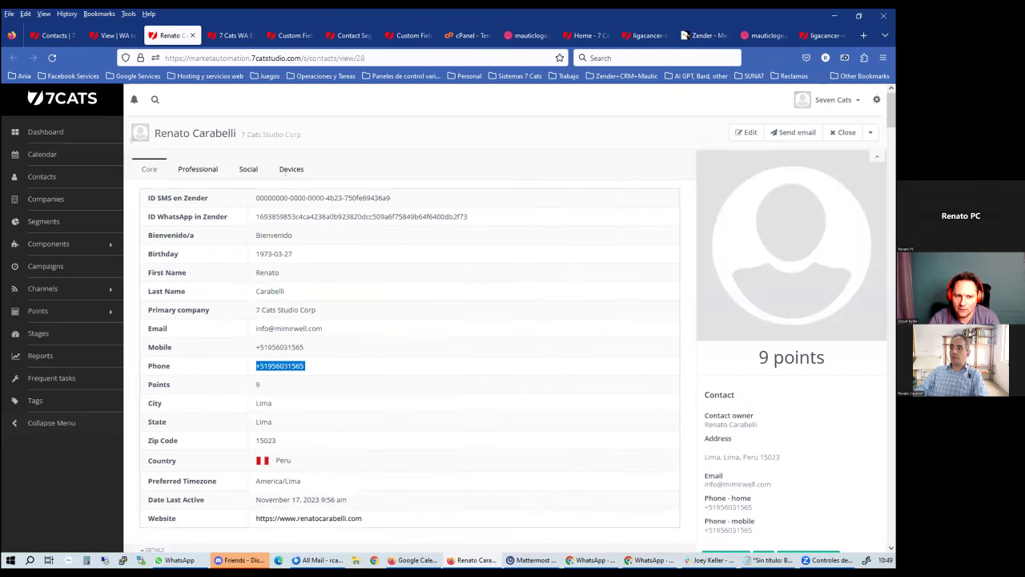
click(51, 57)
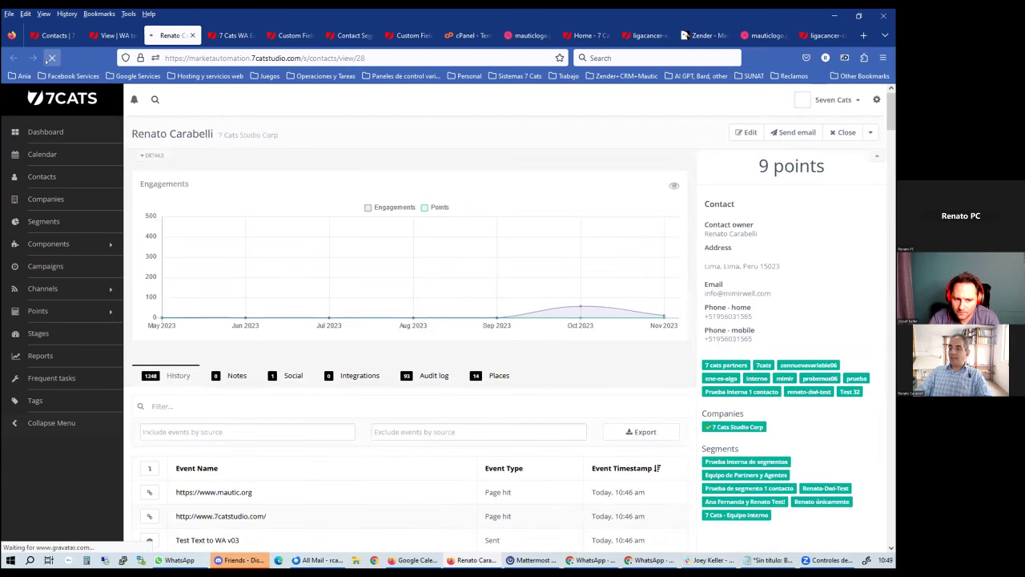
scroll(396, 325, down, 5)
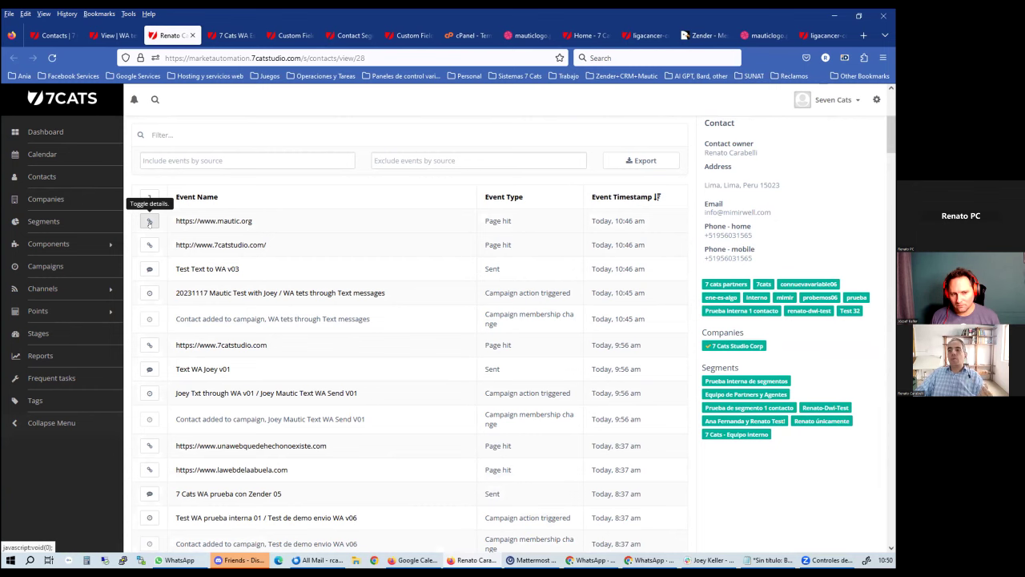
click(149, 222)
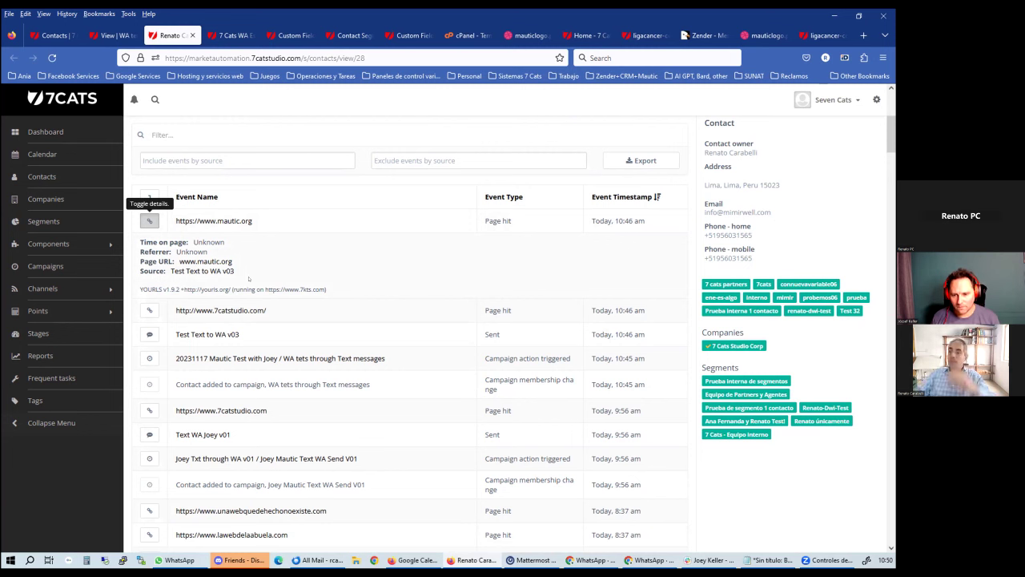
Expand the Test Text to WA v03 event in the contact's history to read its message content
click(149, 334)
scroll(149, 334, down, 1)
scroll(149, 315, down, 2)
drag(179, 312, 138, 286)
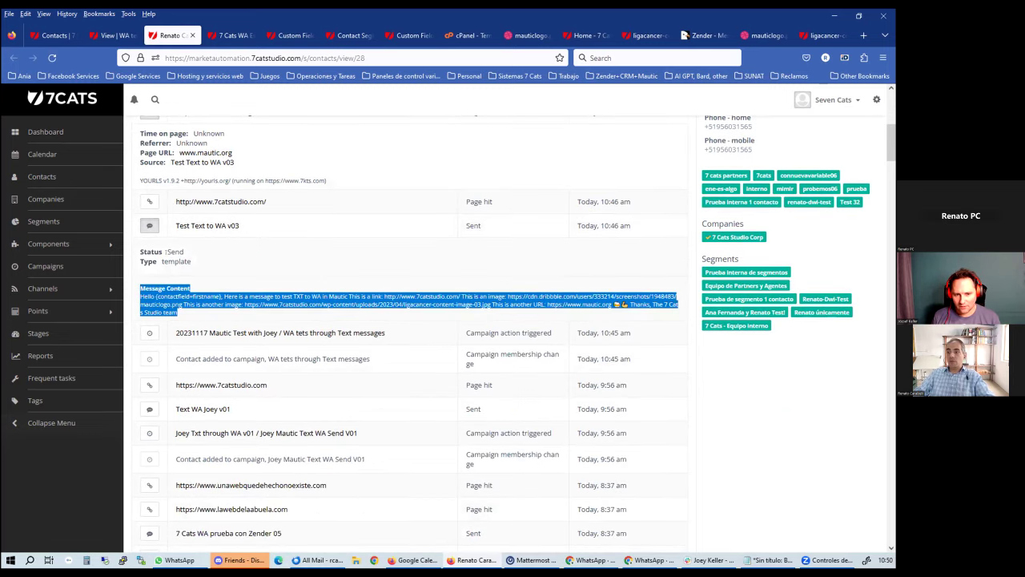
click(164, 262)
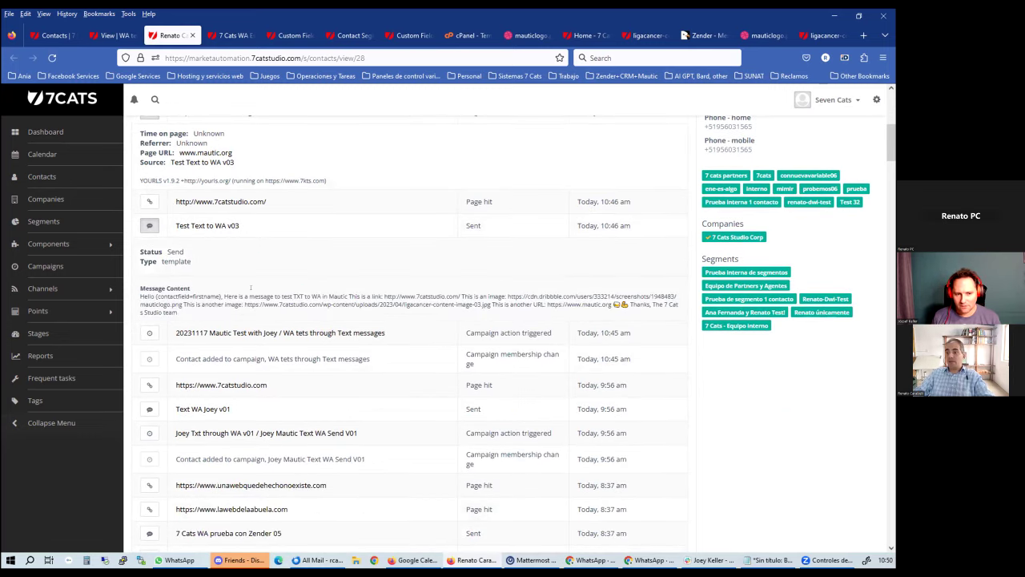
scroll(354, 295, down, 1)
Expand the campaign action, Text WA Joey v01 and 7catstudio.com page-visit events in the timeline
click(149, 278)
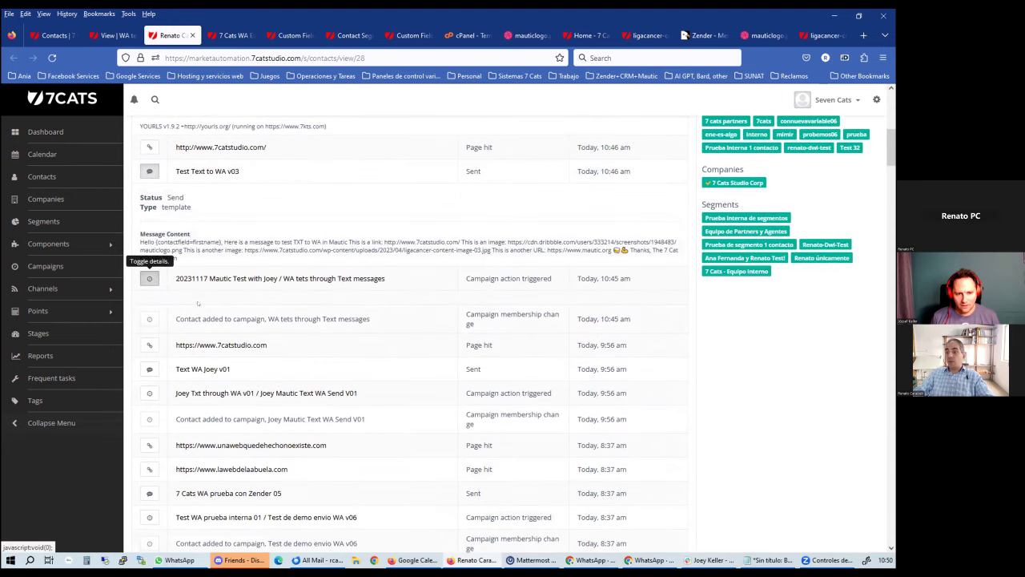
triple_click(504, 278)
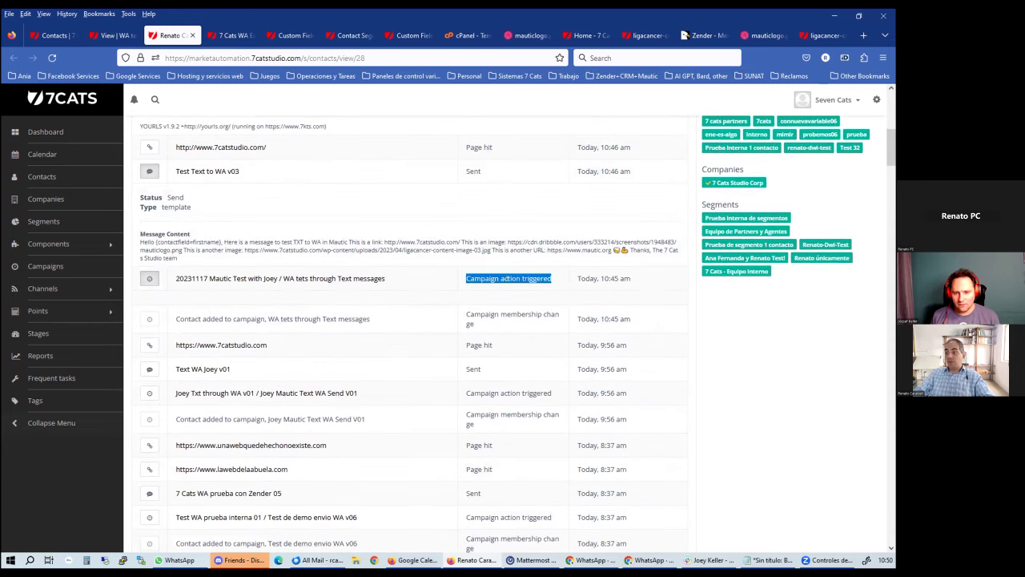
triple_click(249, 319)
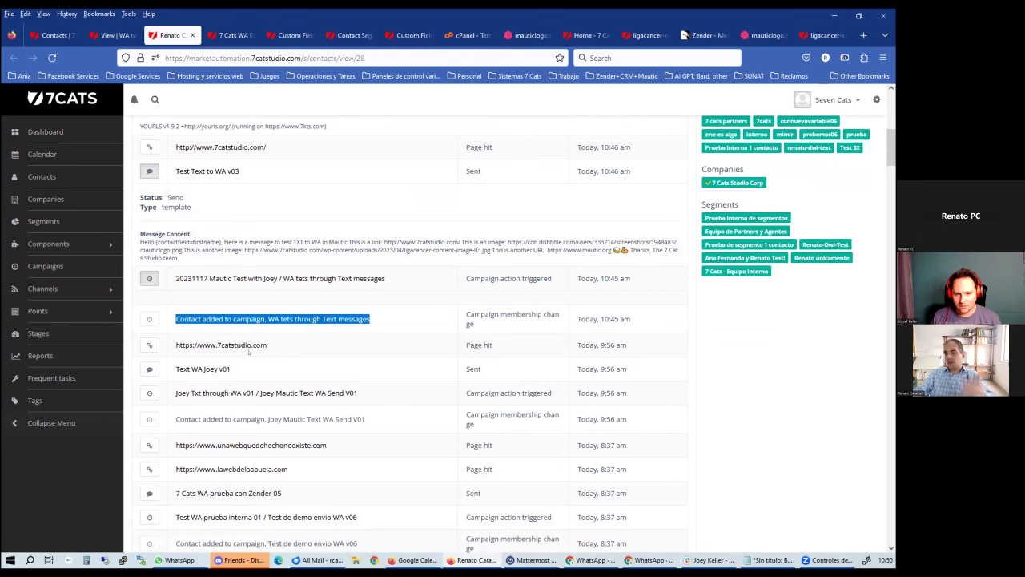
click(149, 368)
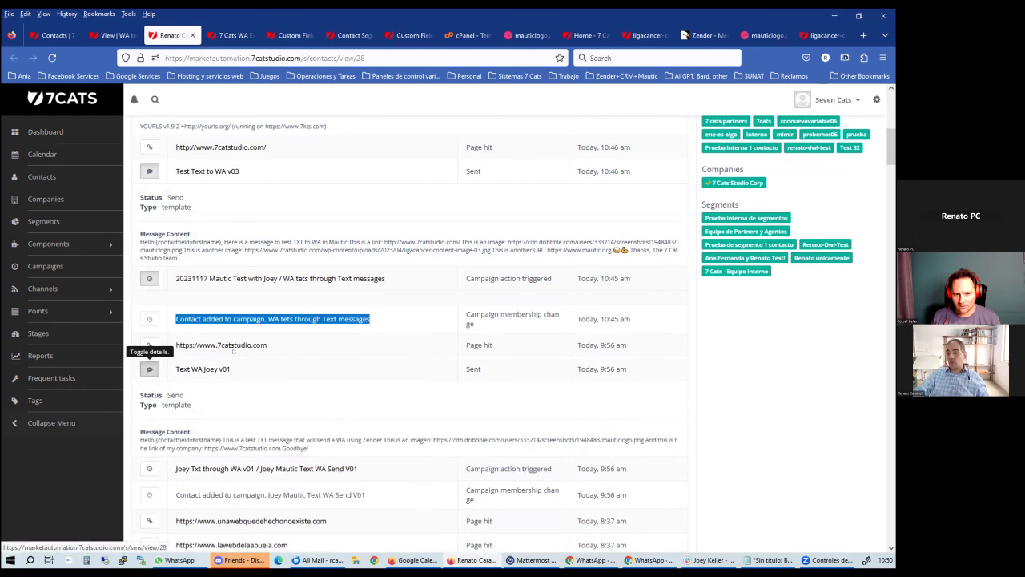
click(150, 344)
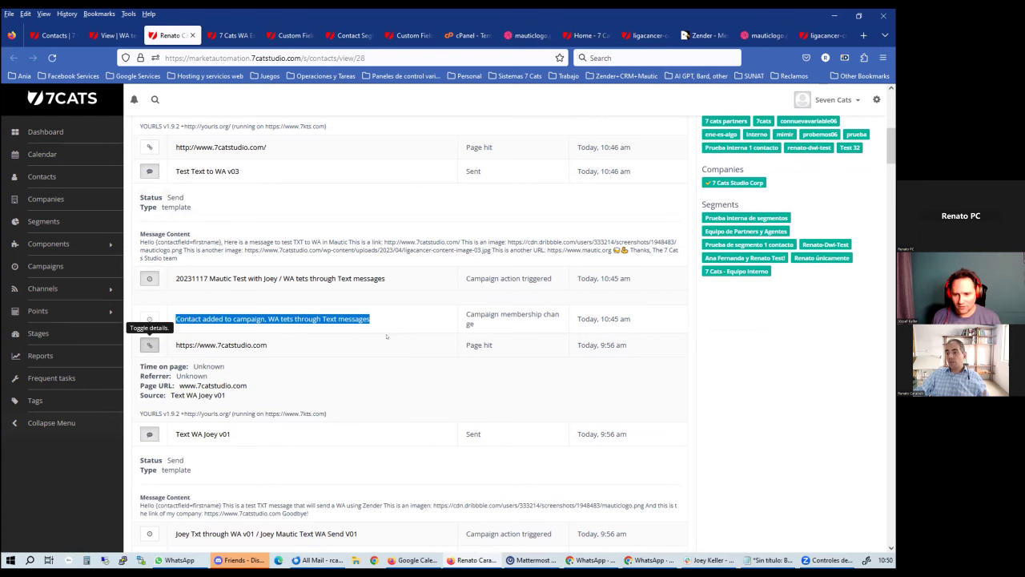
scroll(388, 335, up, 3)
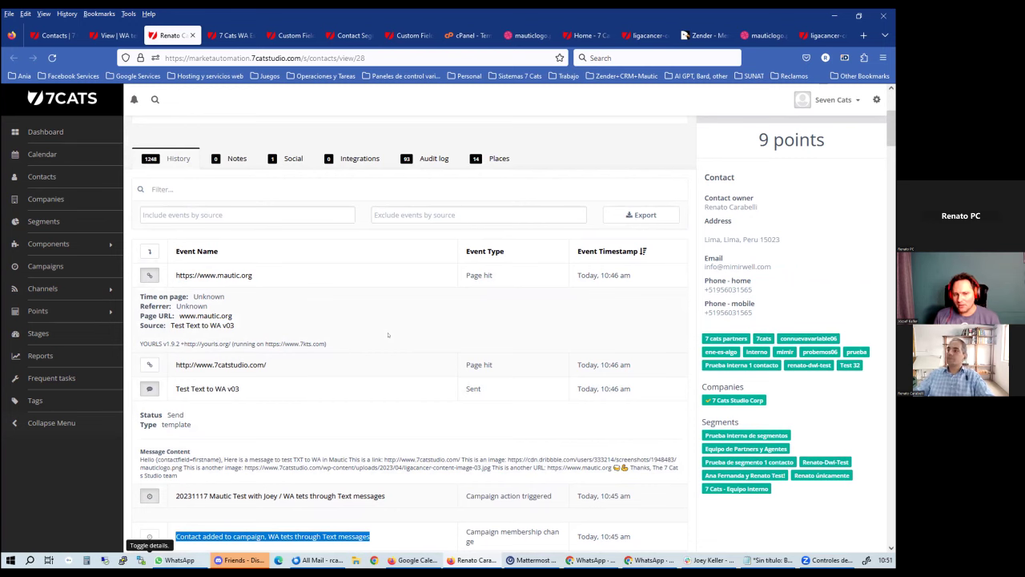
click(704, 35)
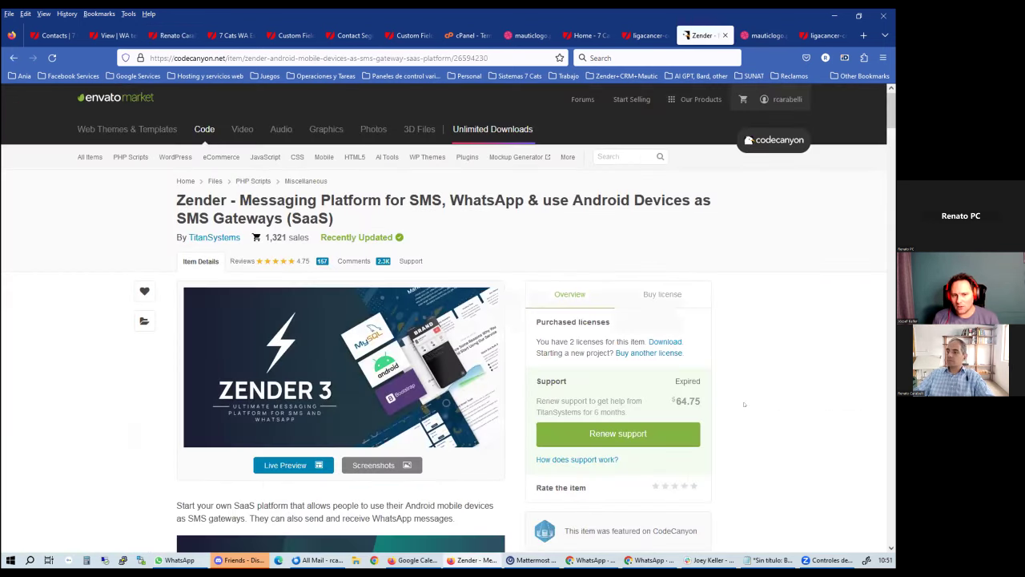
Show Zender's license options on CodeCanyon and highlight the $79 Regular License price
click(654, 294)
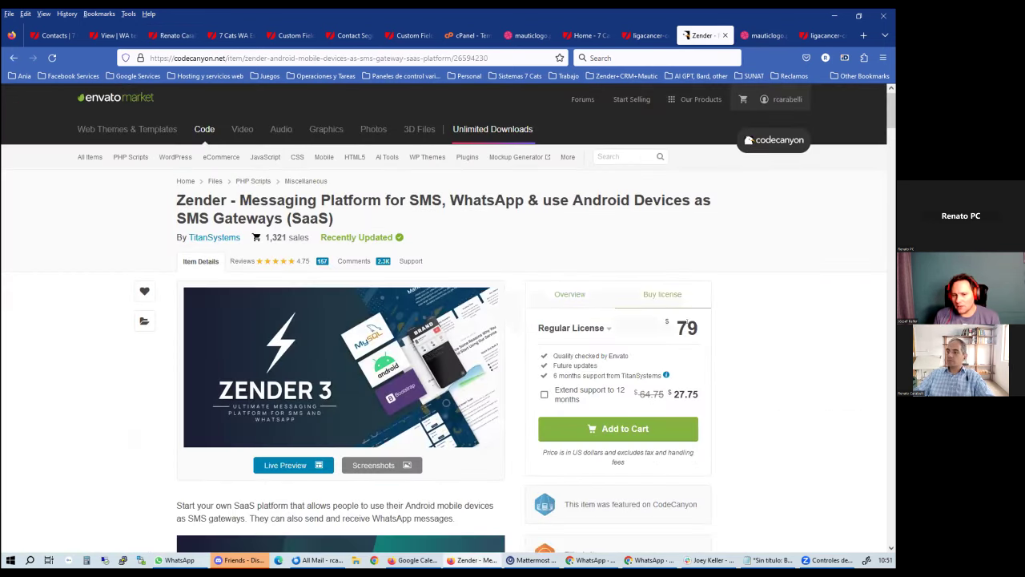
double_click(687, 327)
click(687, 327)
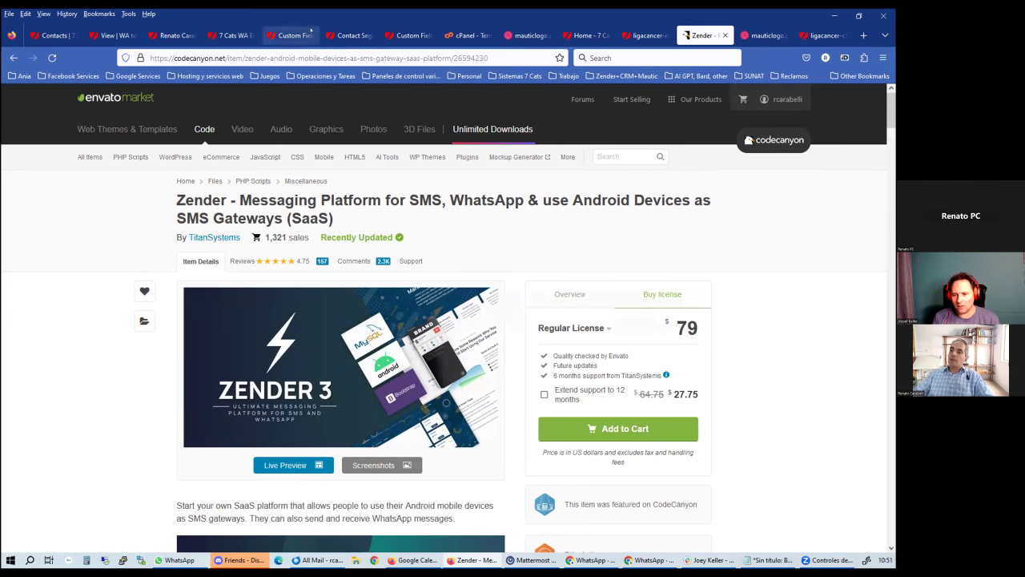
click(164, 33)
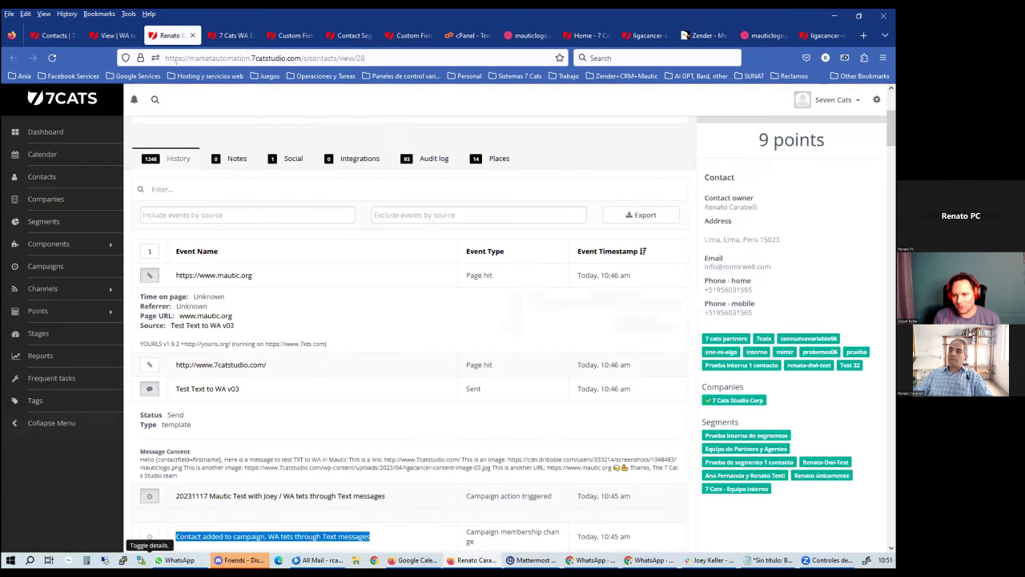
Open the '7 Cats WA' tab with the second test contact's record
click(227, 35)
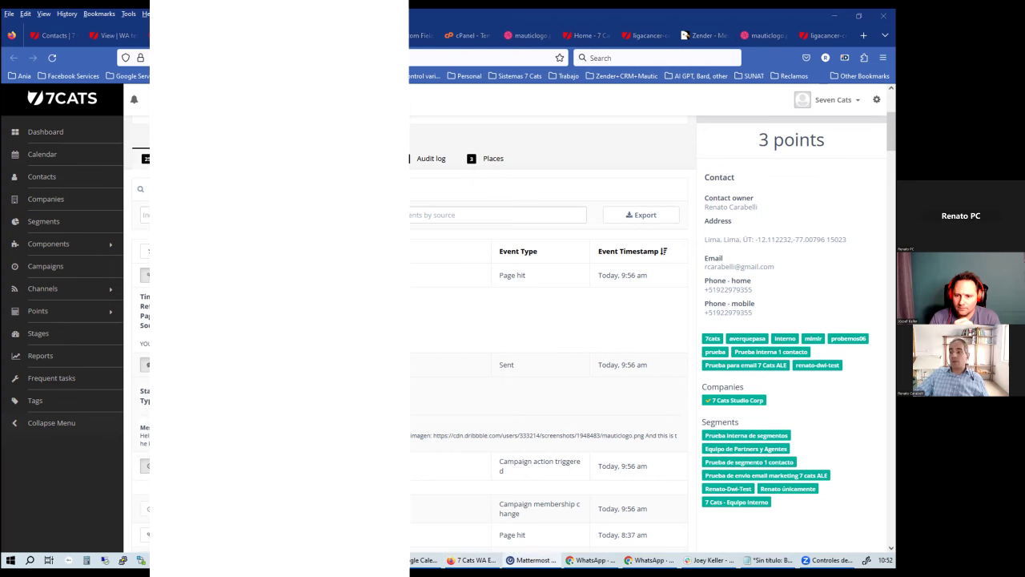
Run /return-random-image-or-quote in your own 'renato (you)' DM to post a random quote
scroll(76, 352, down, 10)
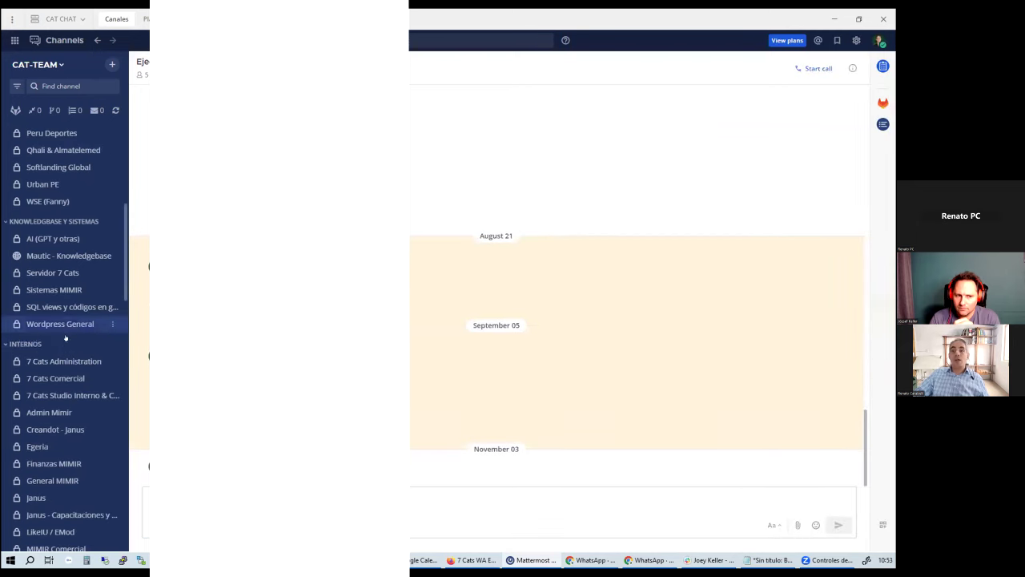
scroll(65, 389, down, 10)
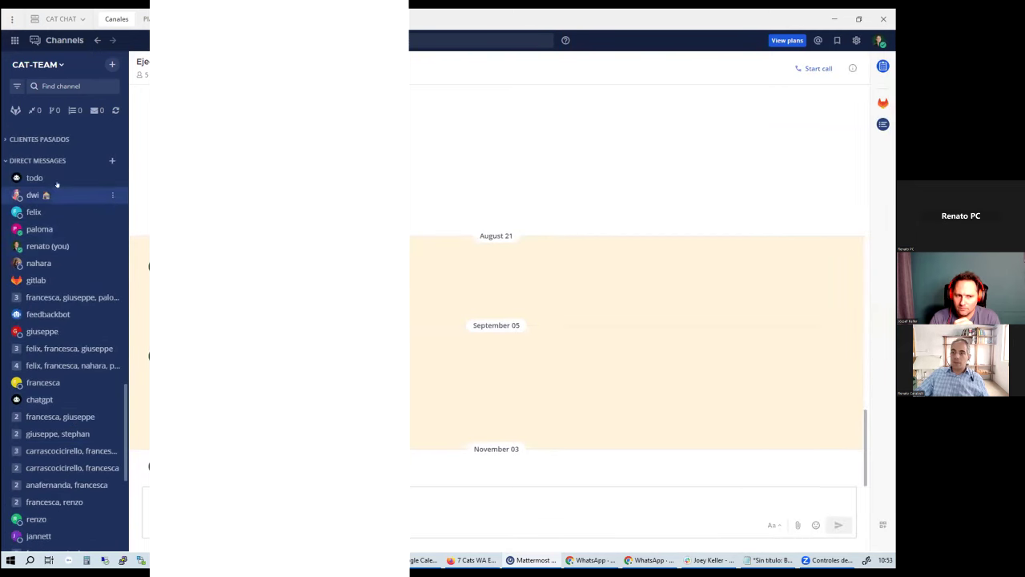
click(57, 245)
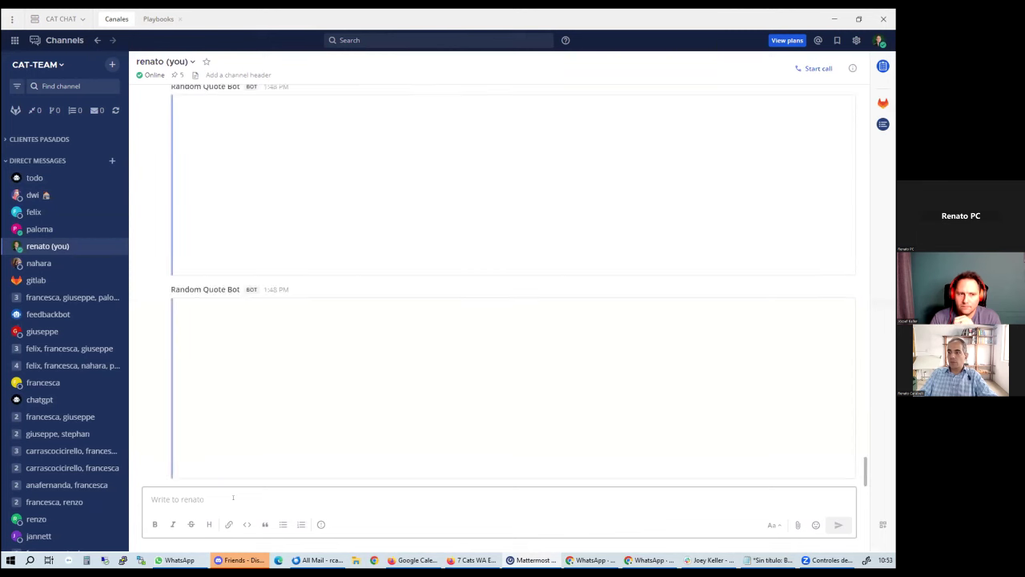
text(/re)
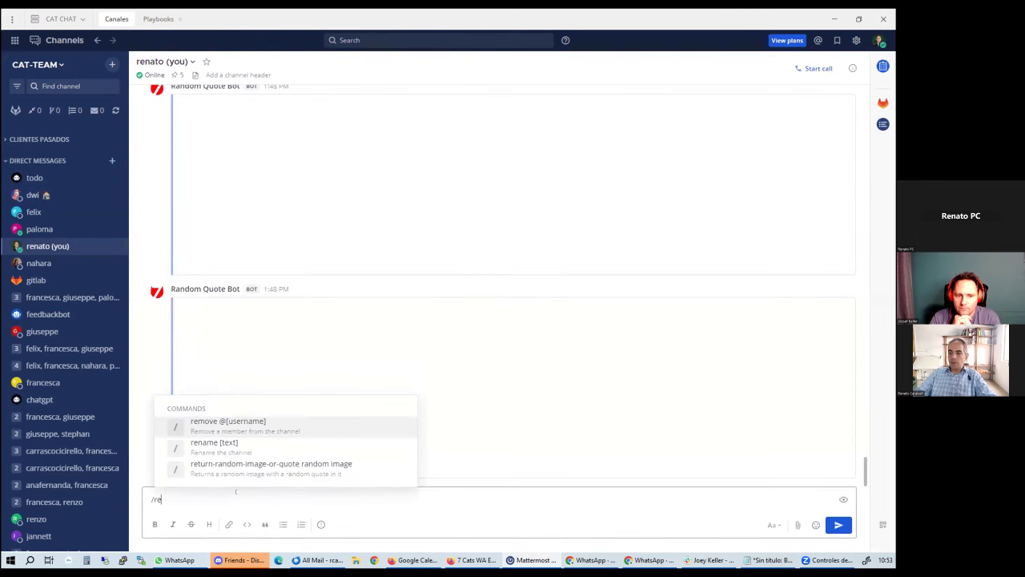
click(294, 469)
key(Return)
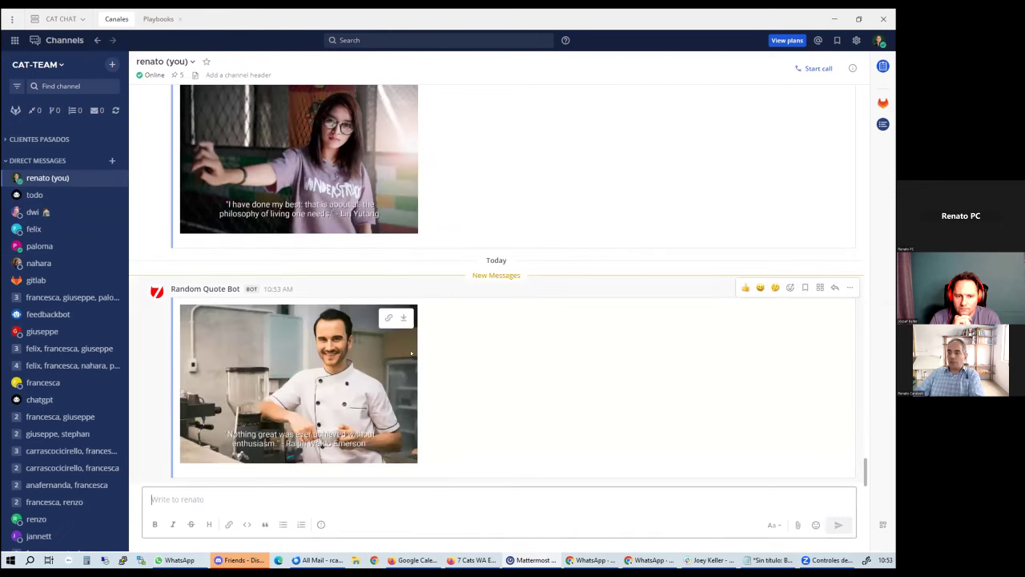
Preview the chef quote image at full size, close it, and minimize Mattermost
click(282, 358)
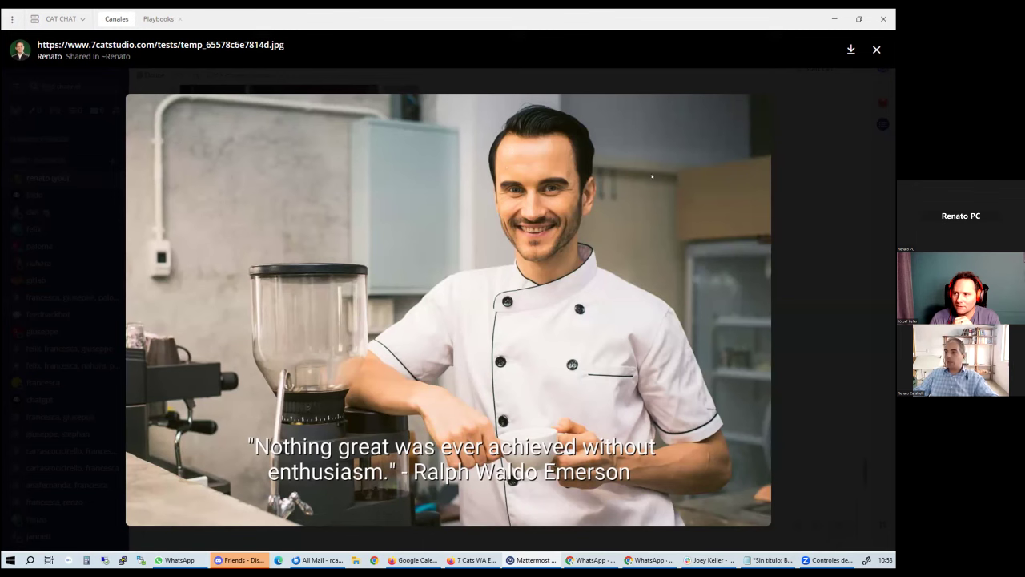
click(802, 90)
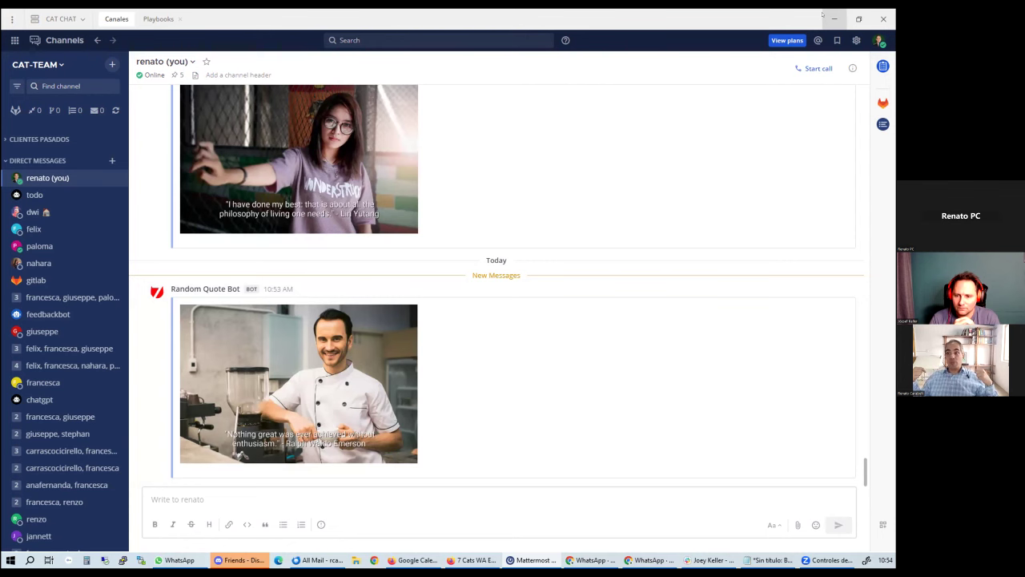
click(834, 18)
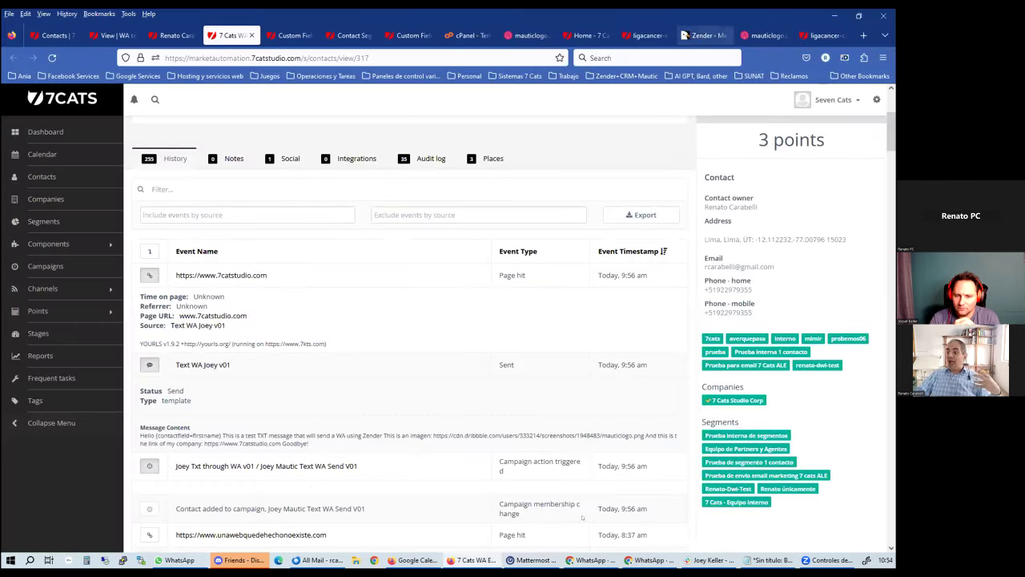
Send 'Get new message' in the WhatsApp test chat, then return to the Zender window
click(178, 560)
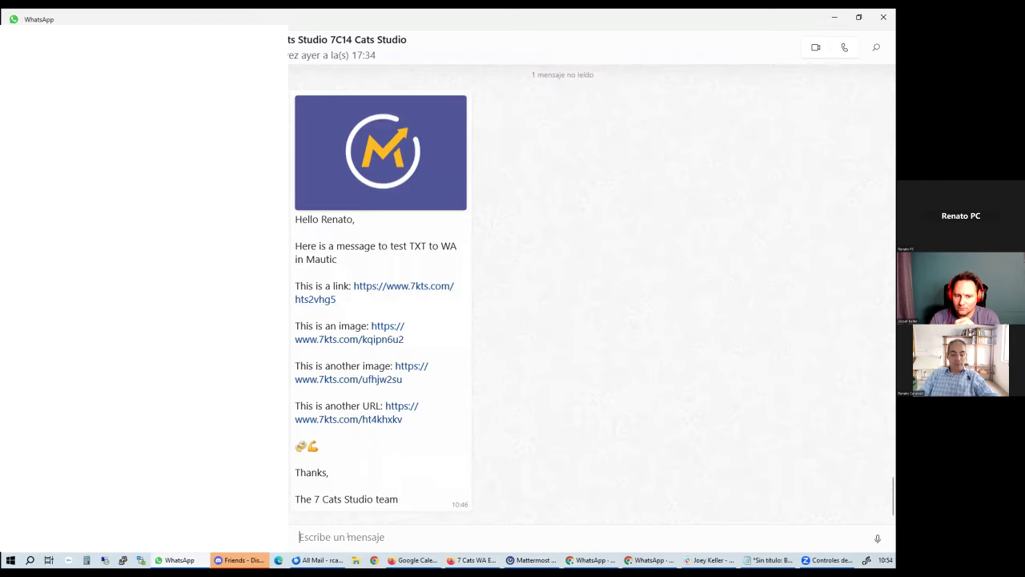
text(Get new message)
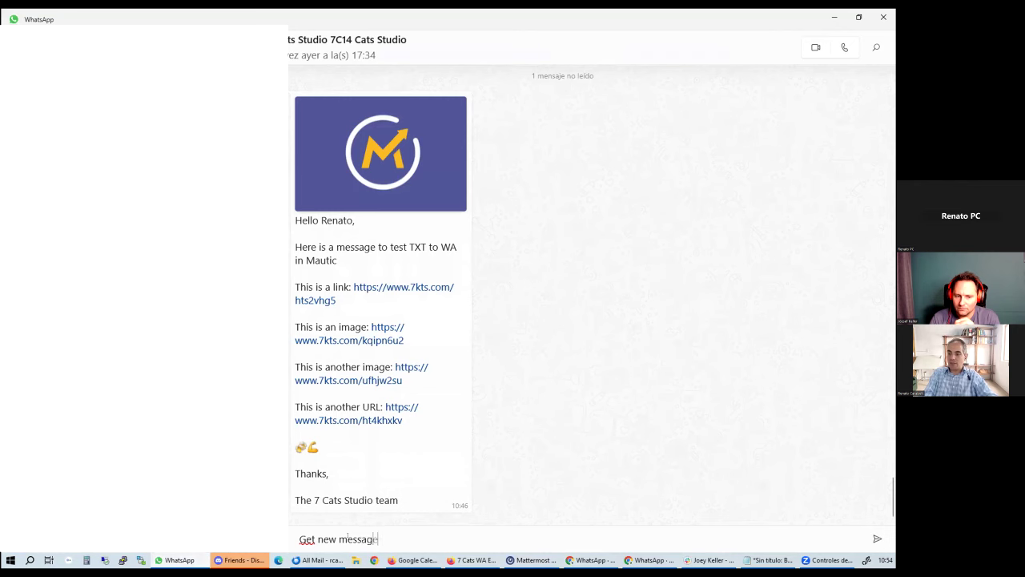
key(Return)
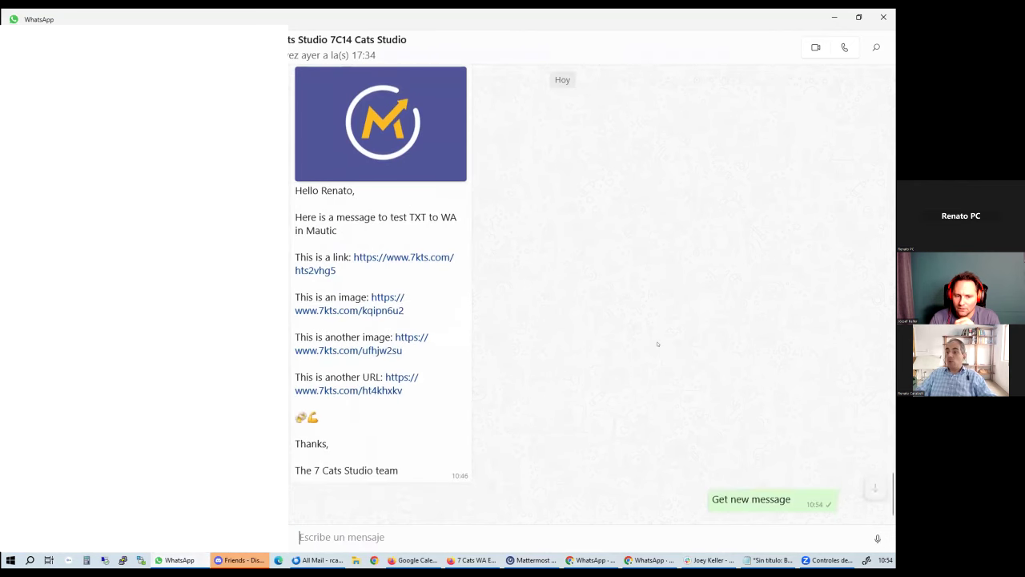
click(617, 559)
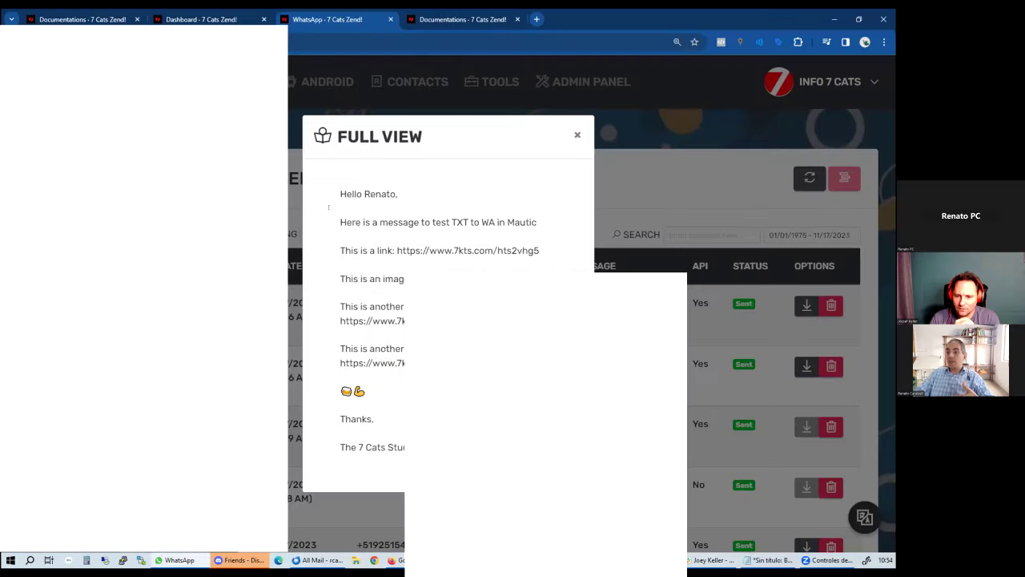
Confirm the 10:54 AM reply under Received chats, then open the Tools > Actions list
click(578, 136)
click(108, 253)
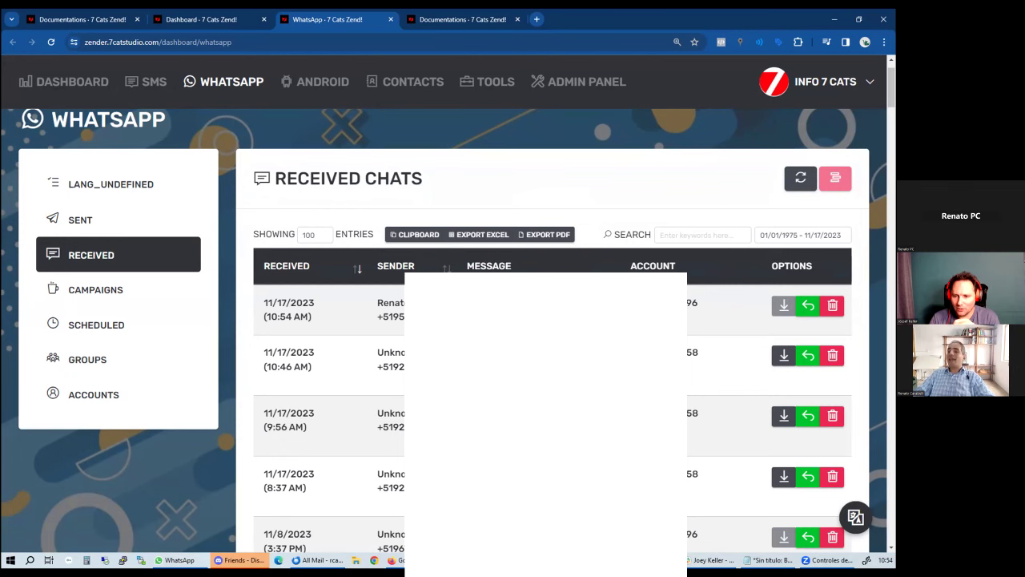
click(496, 80)
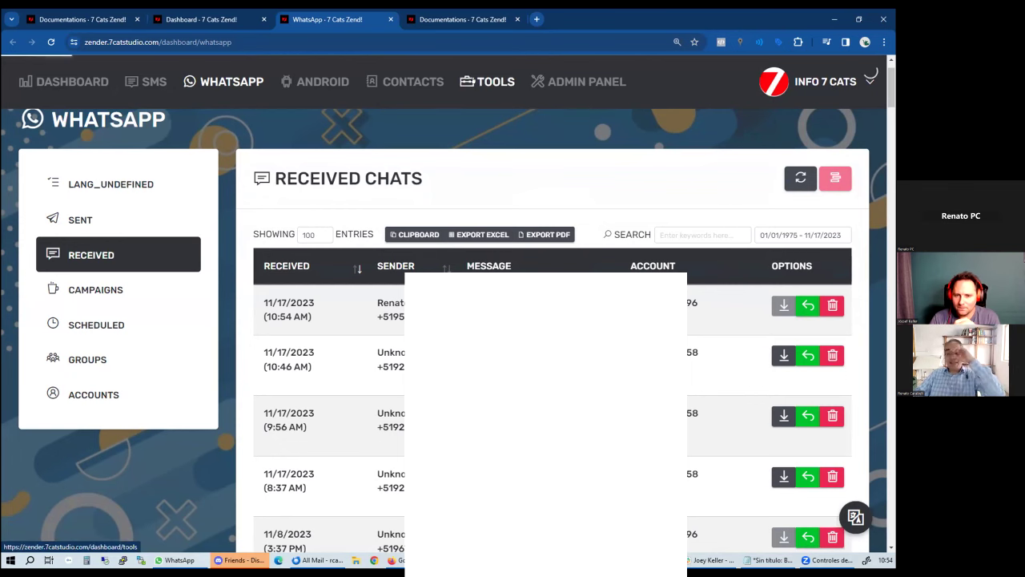
click(122, 307)
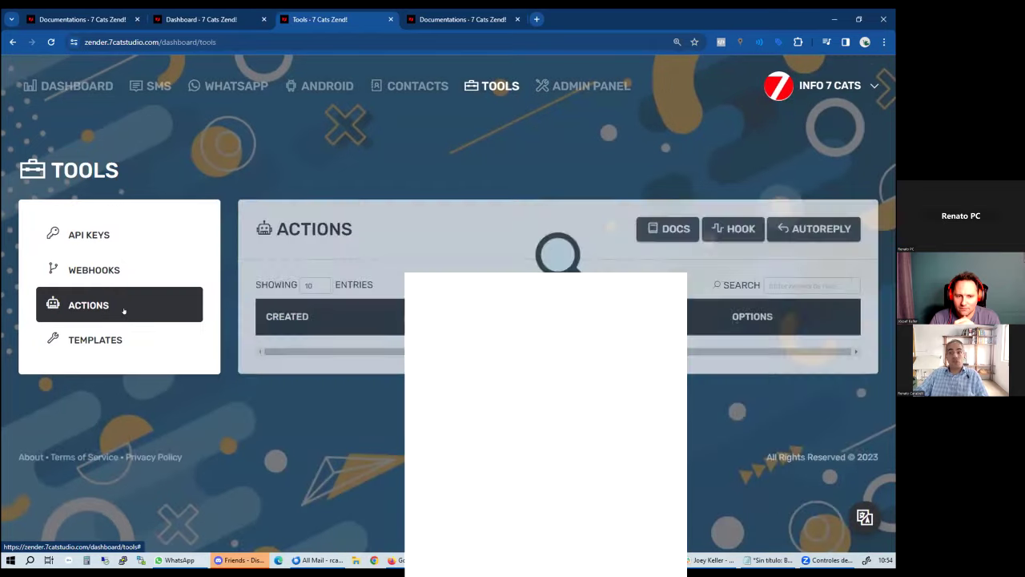